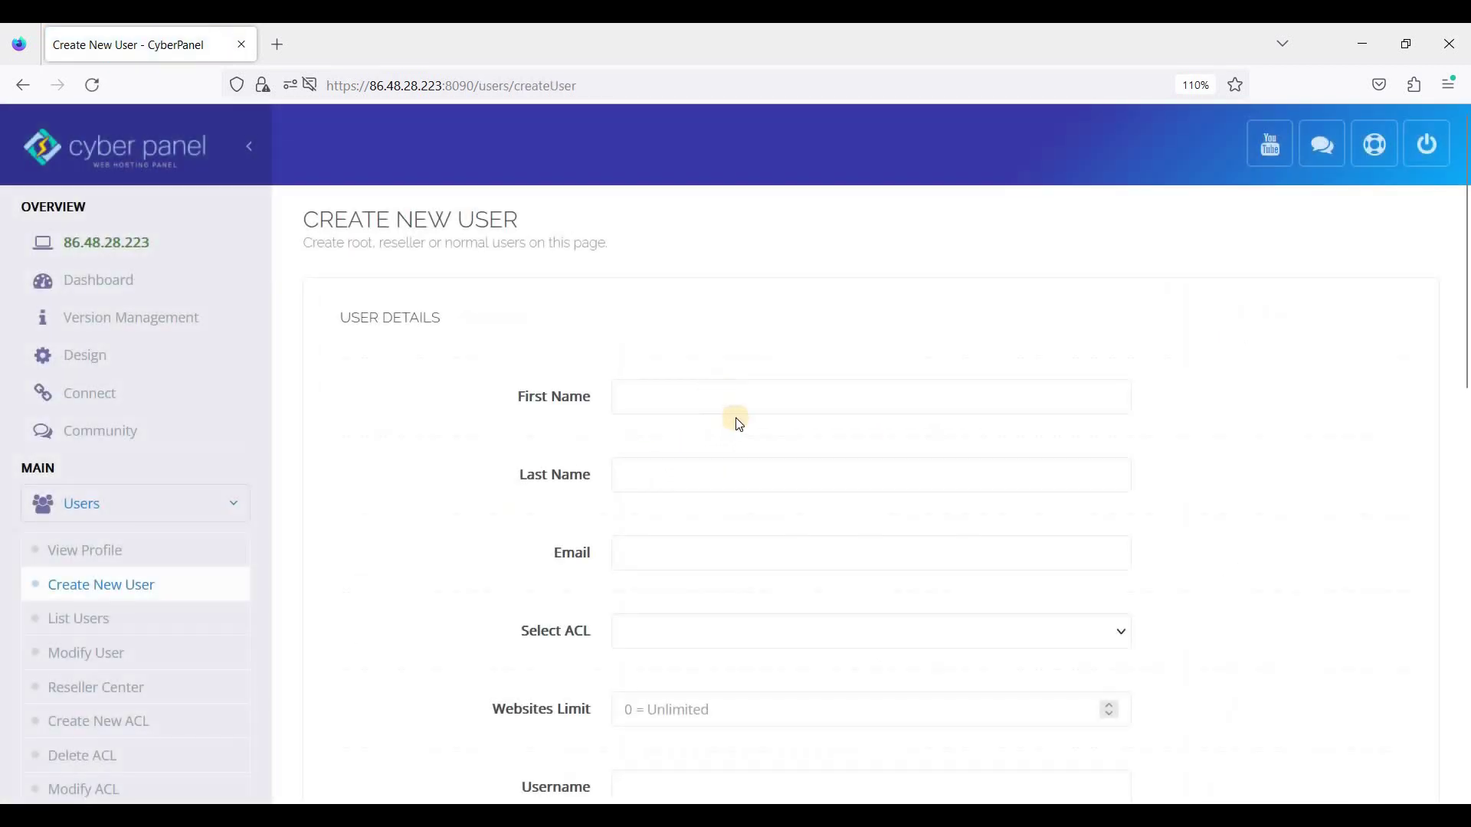
Step: Scroll the Create New User page to bring the empty User Details form into view
scroll(722, 427, "down", 3)
scroll(697, 270, "up", 2)
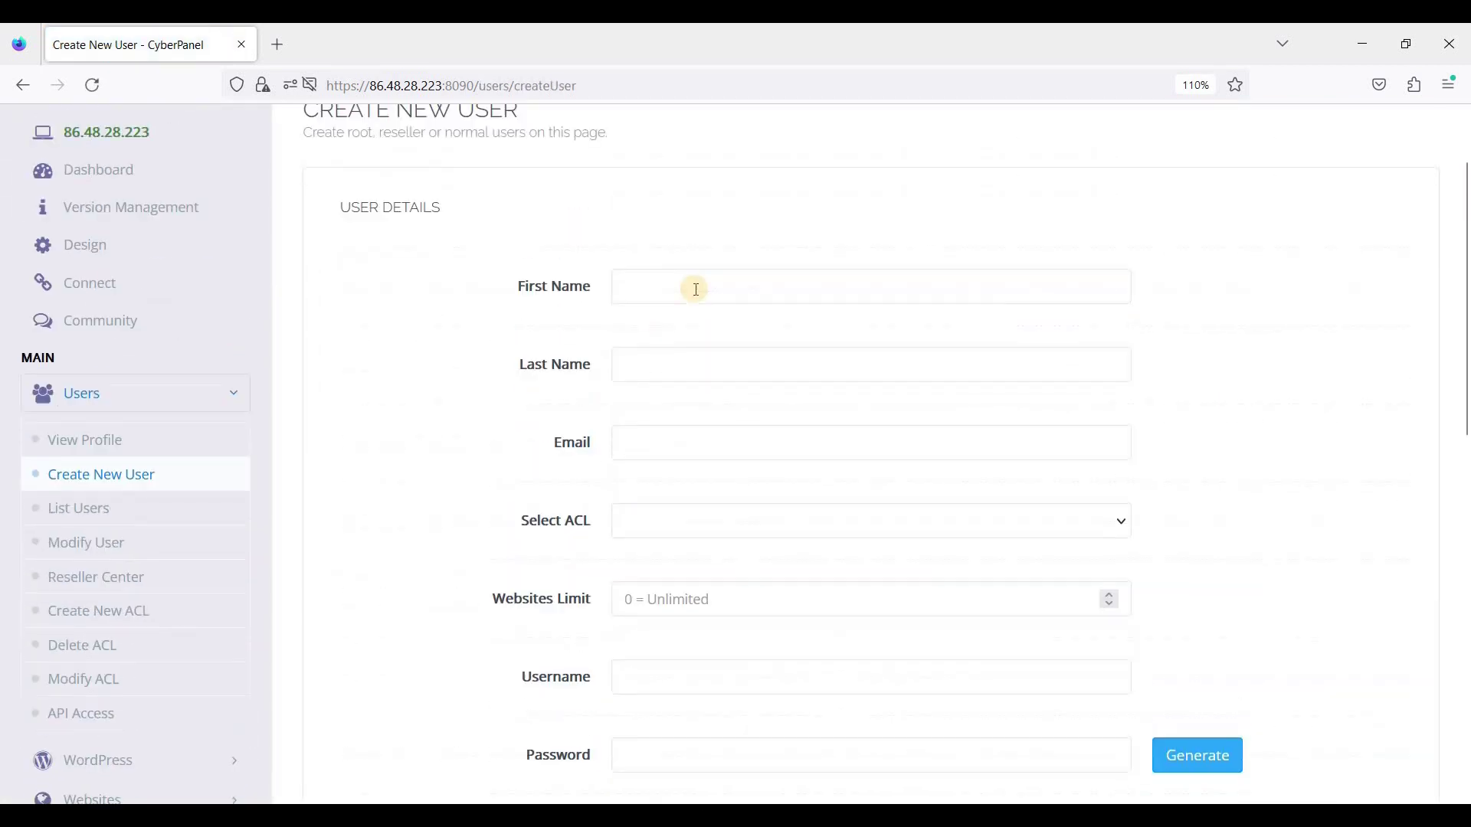
Step: Enter the new user's first name, last name and e-mail address
left_click(695, 289)
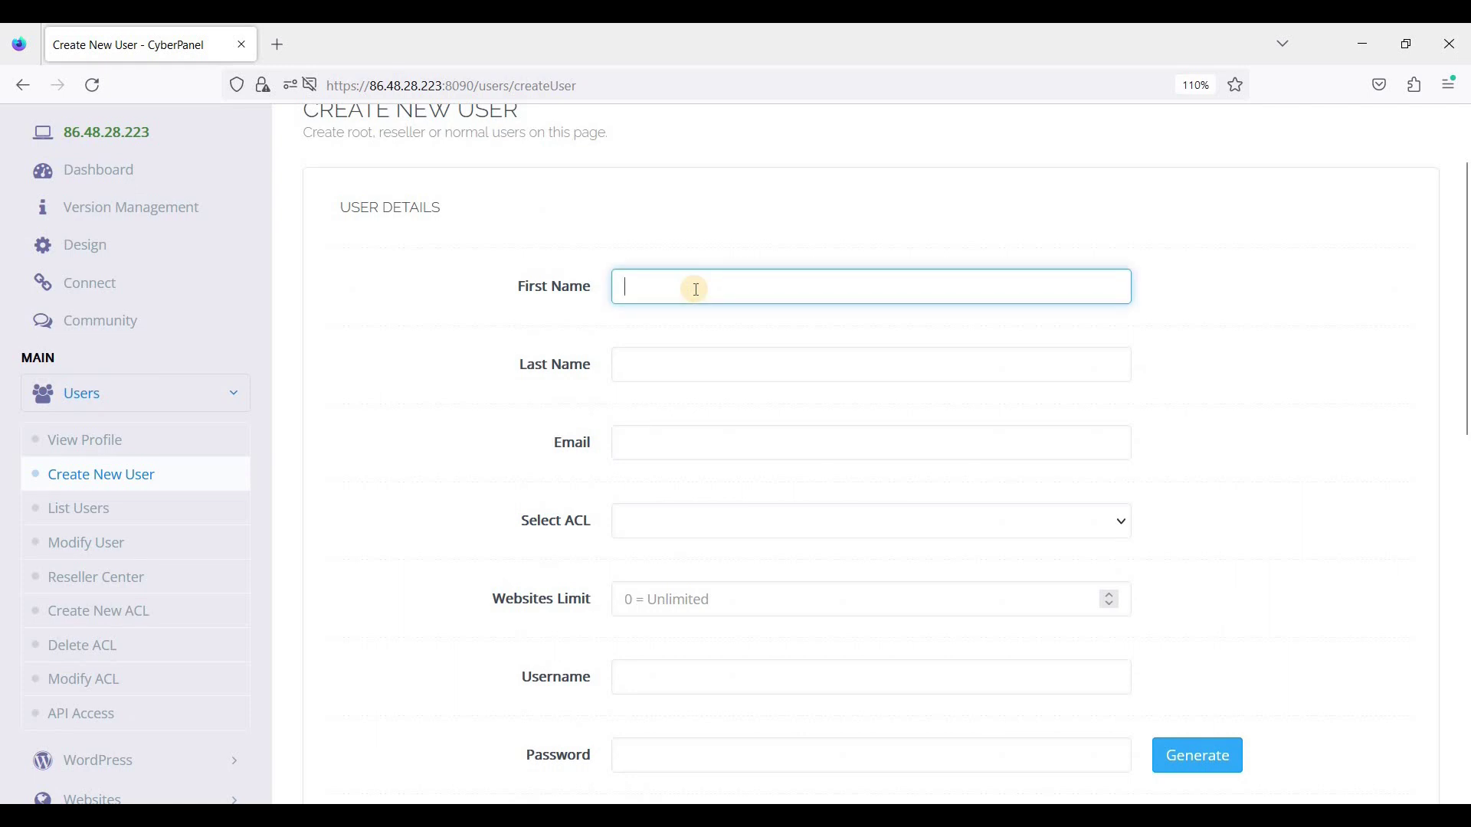
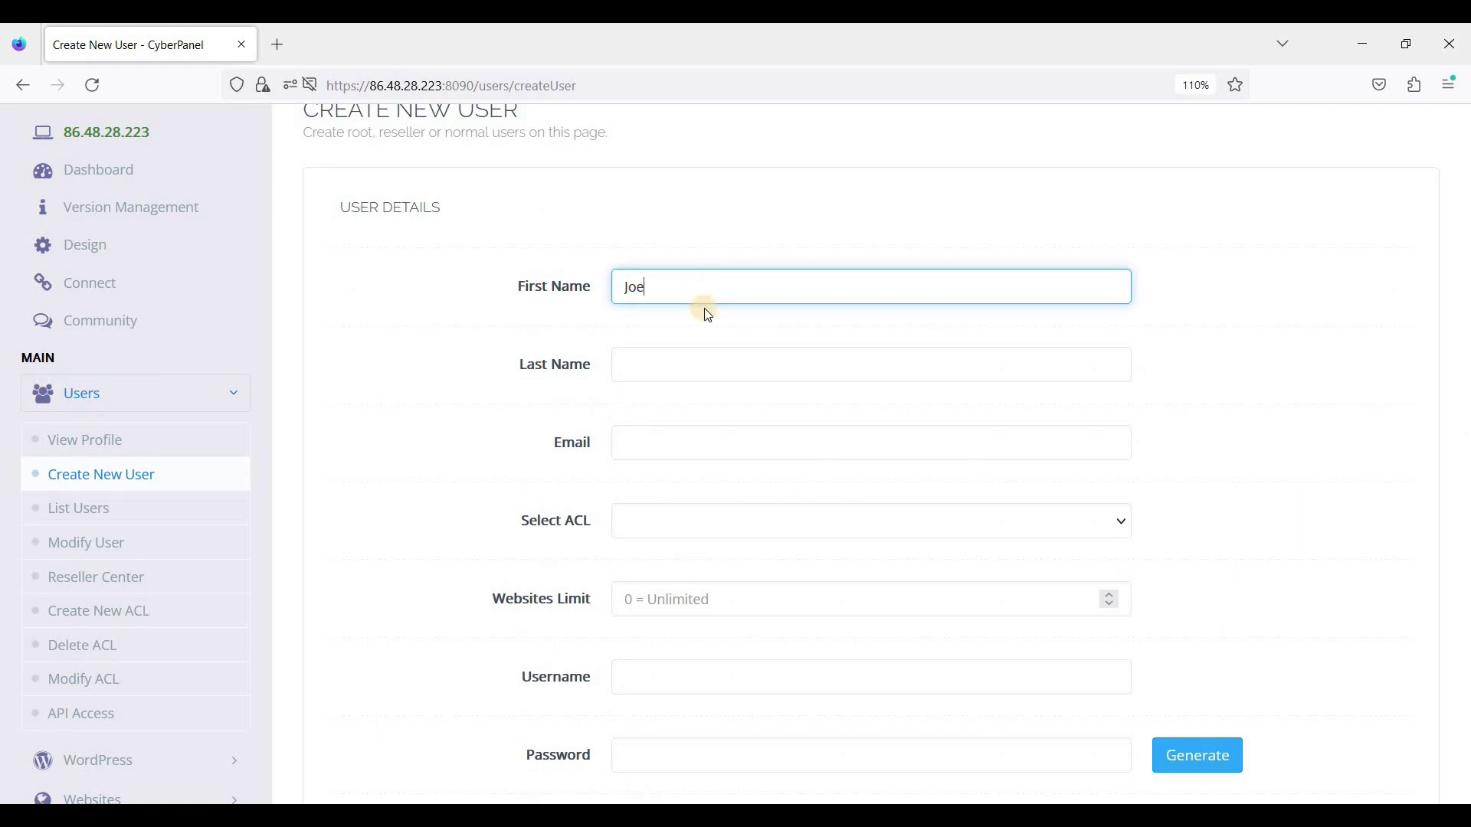
left_click(682, 360)
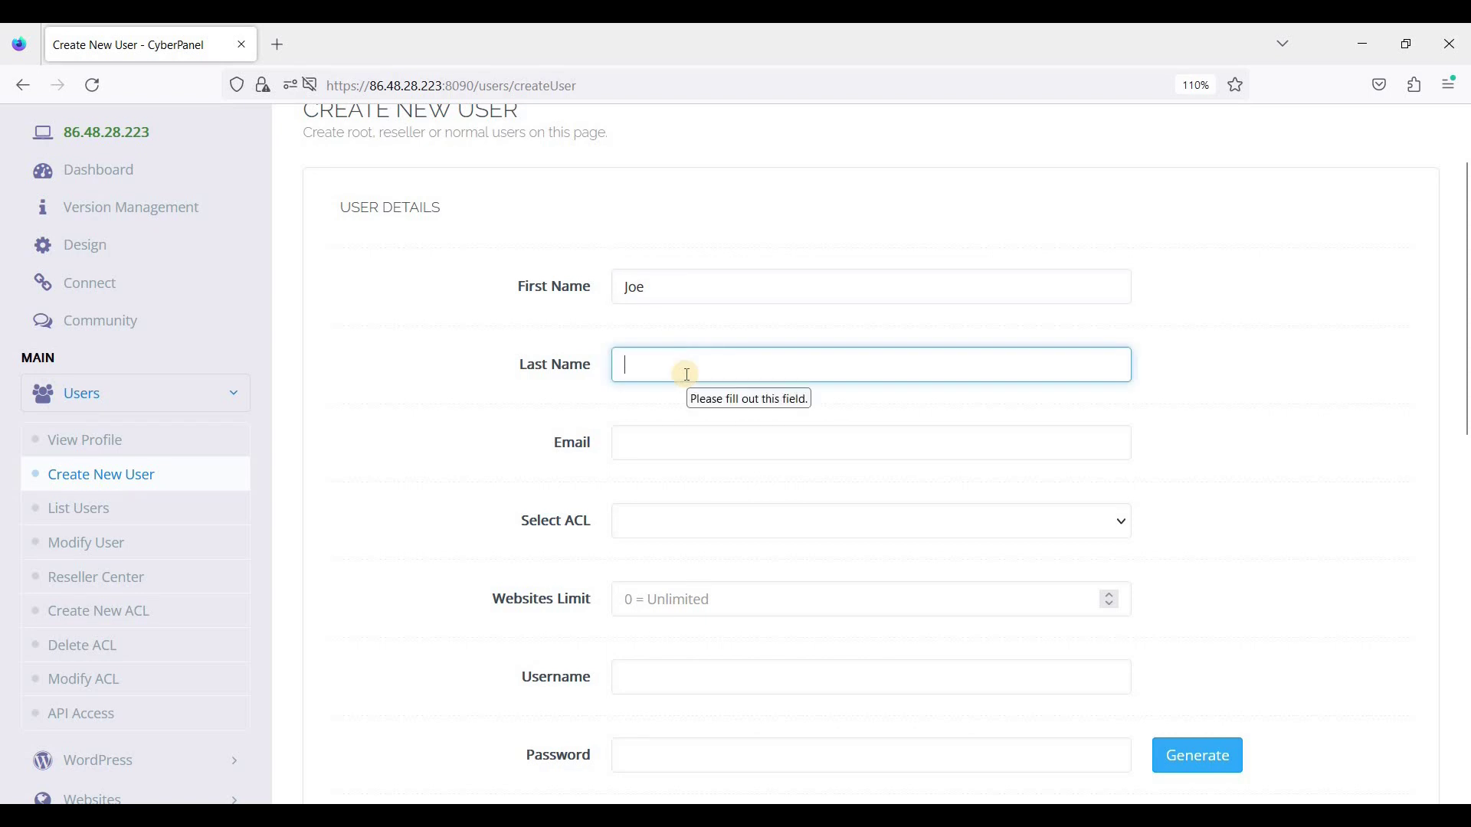
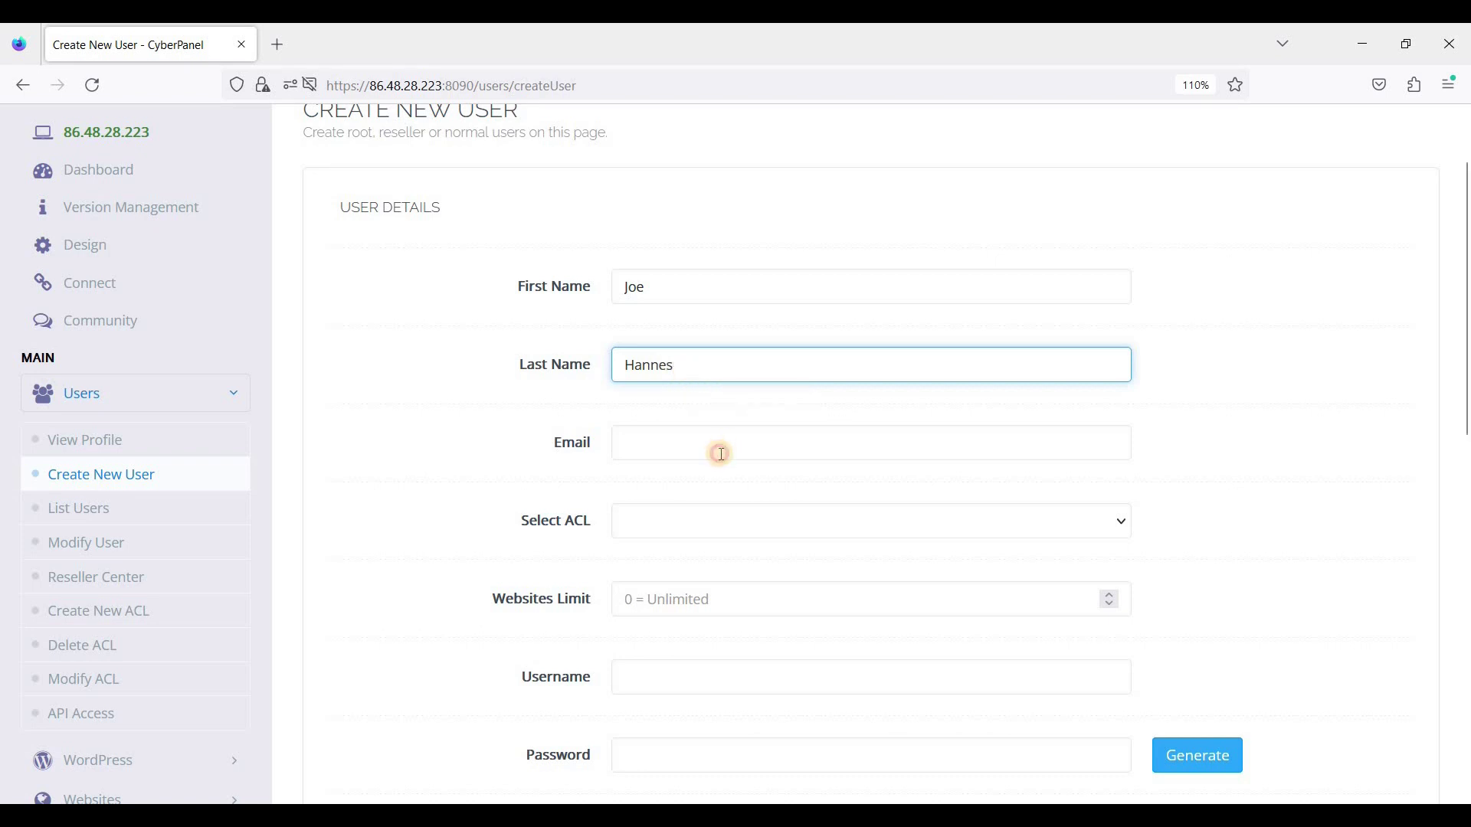
left_click(721, 453)
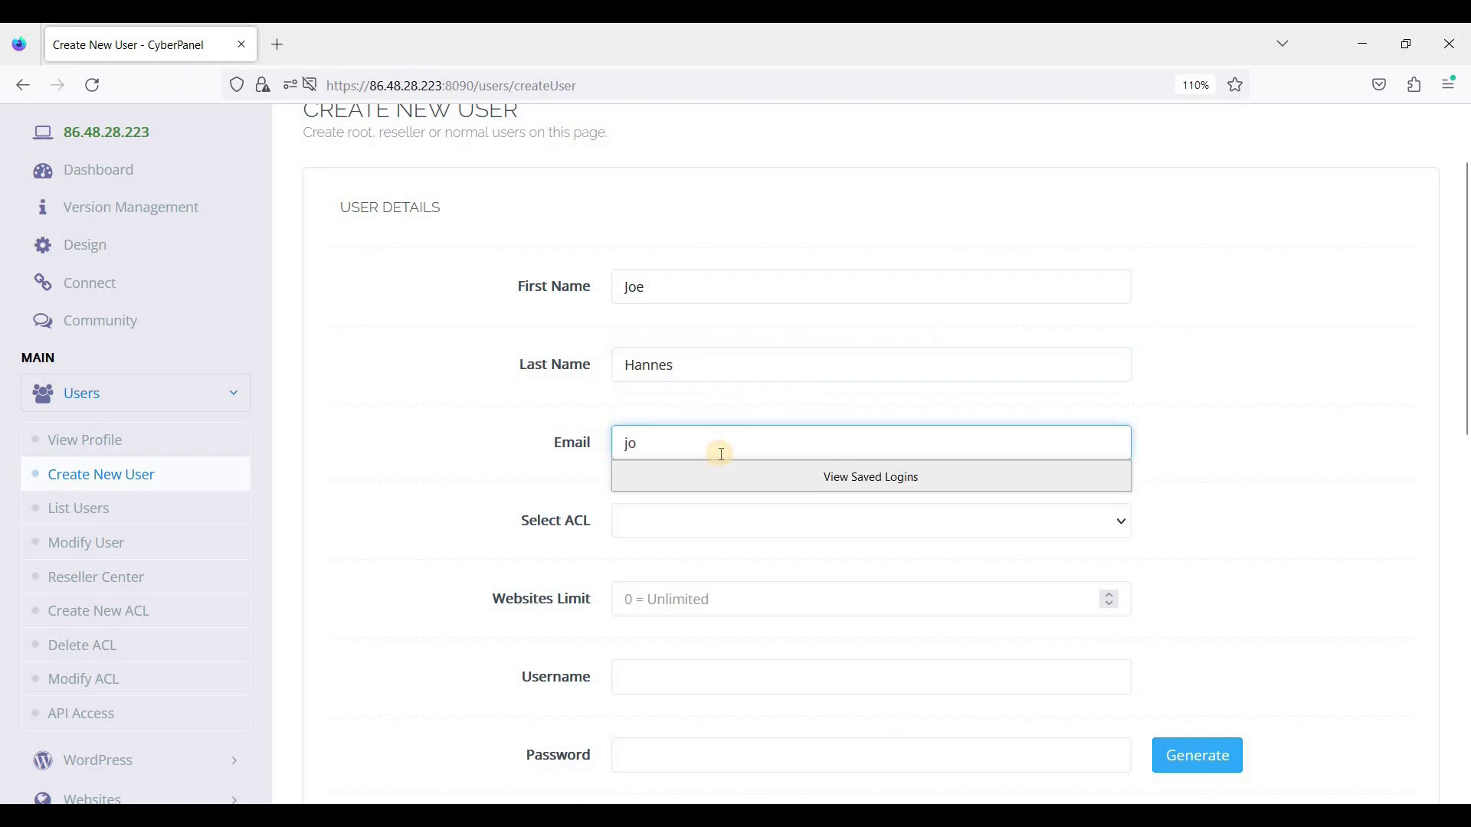
key("Tab")
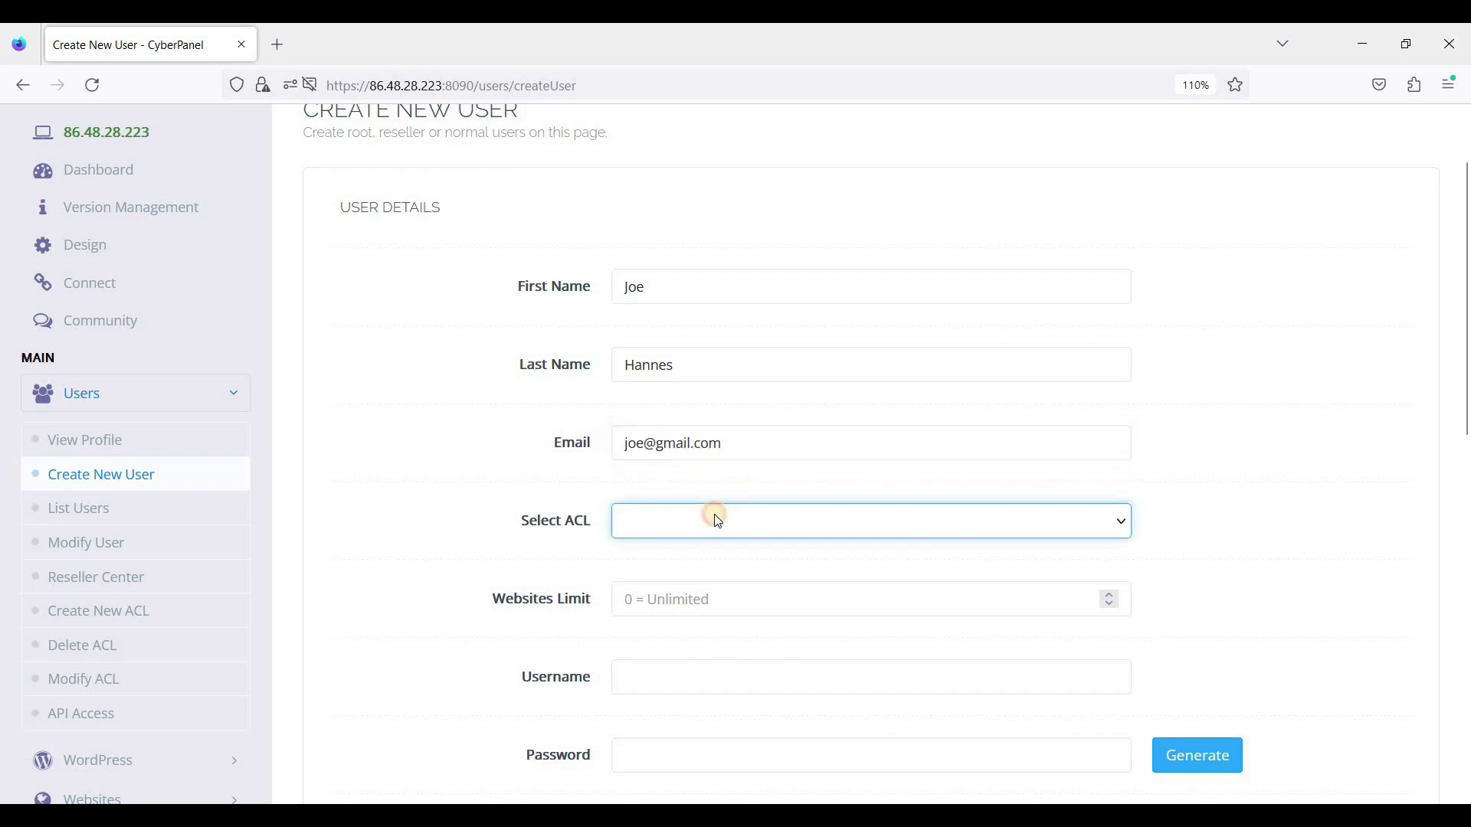
Step: Review the available ACLs and assign admin to the new user
left_click(713, 514)
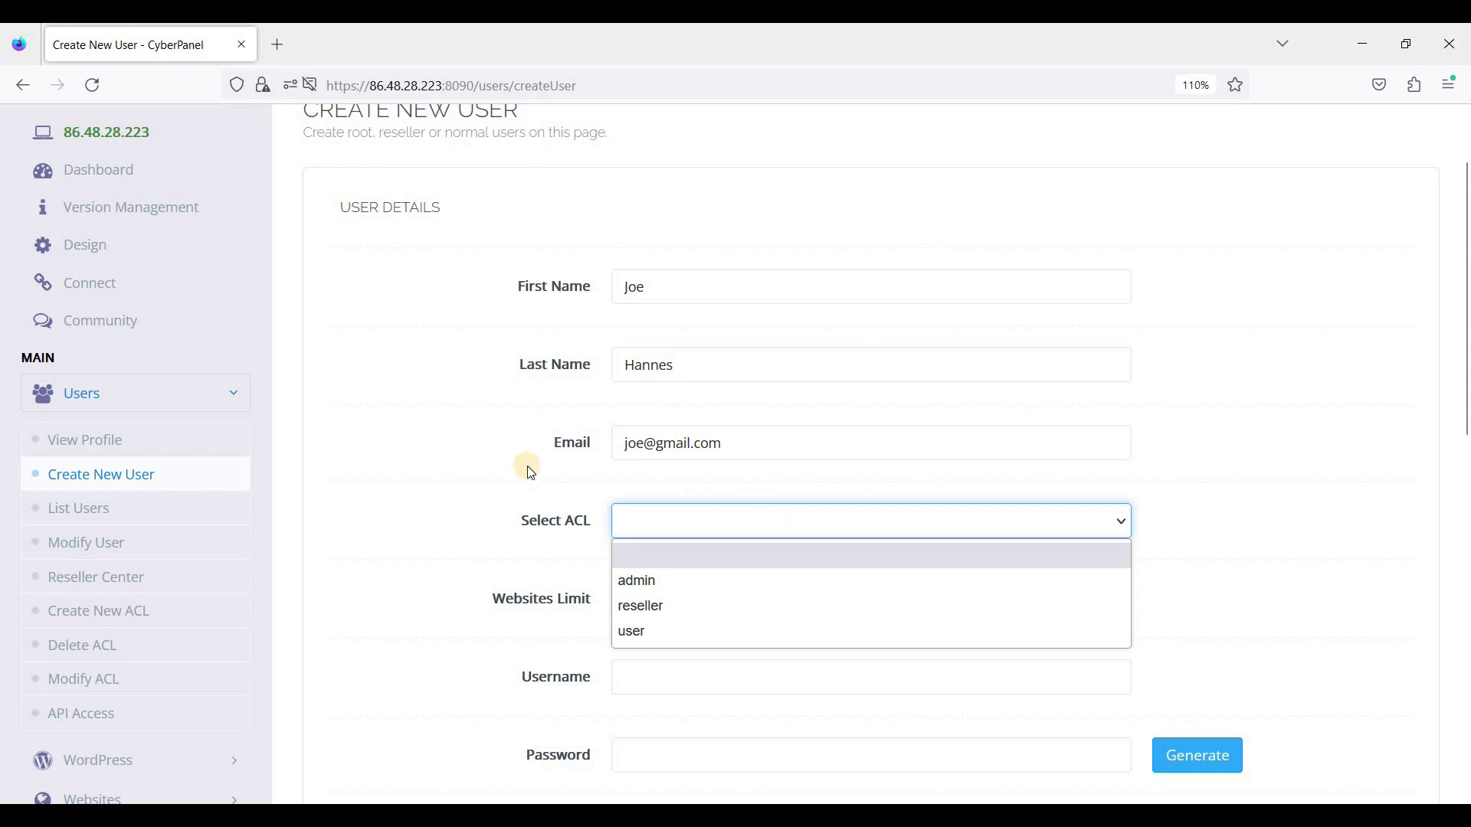
left_click(719, 525)
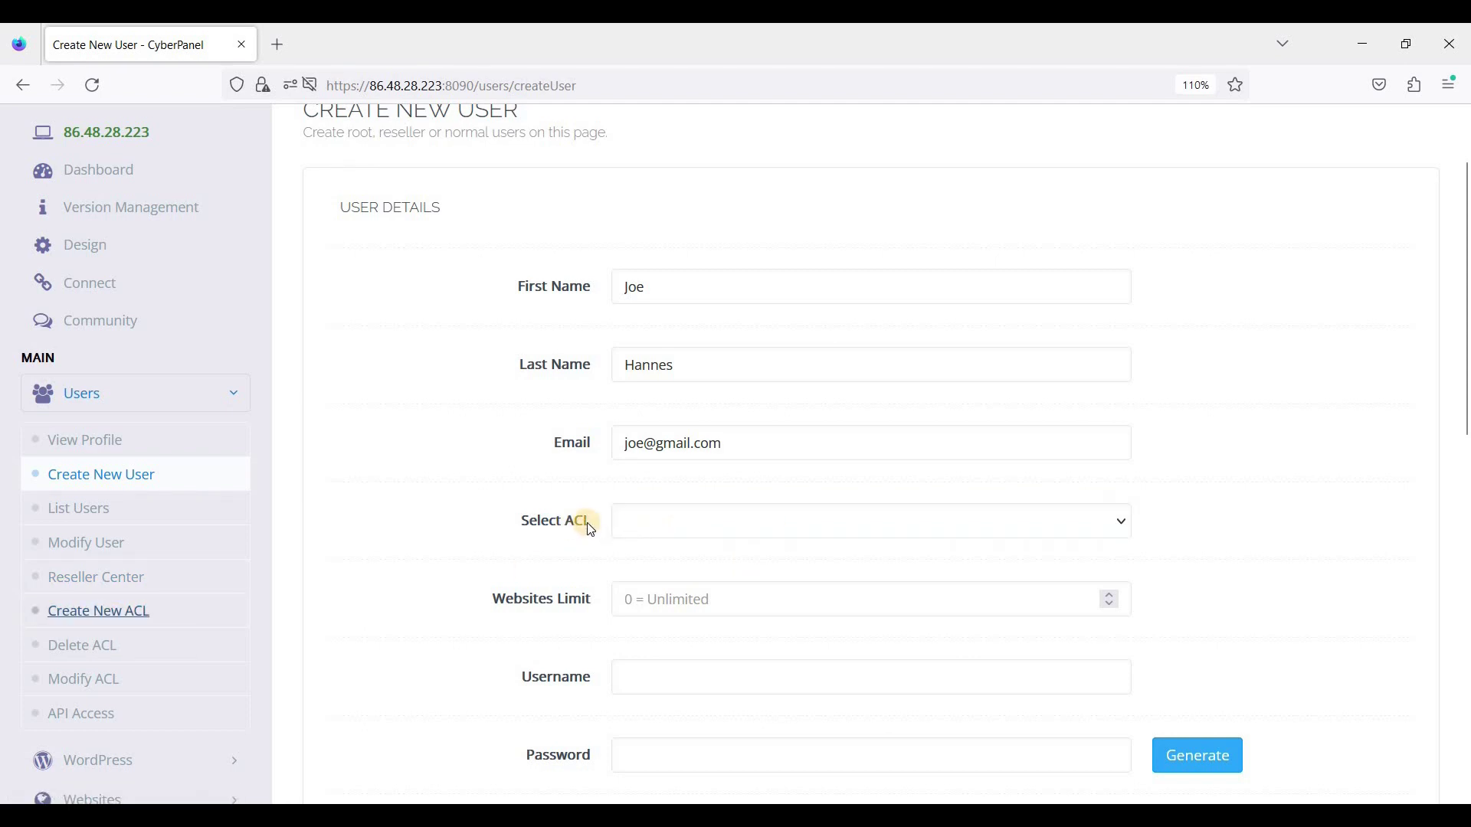
left_click(649, 537)
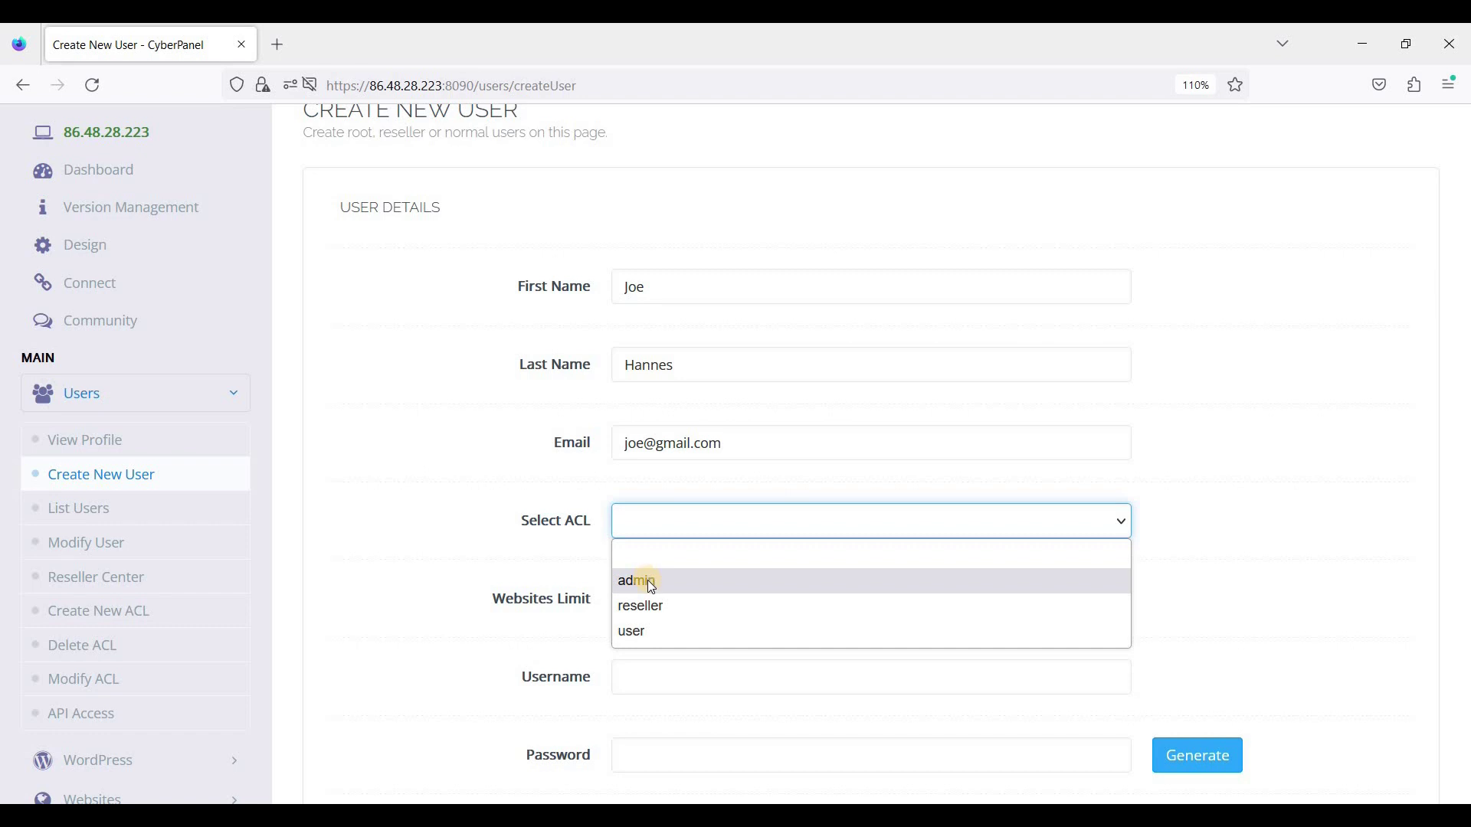
left_click(653, 580)
left_click(699, 528)
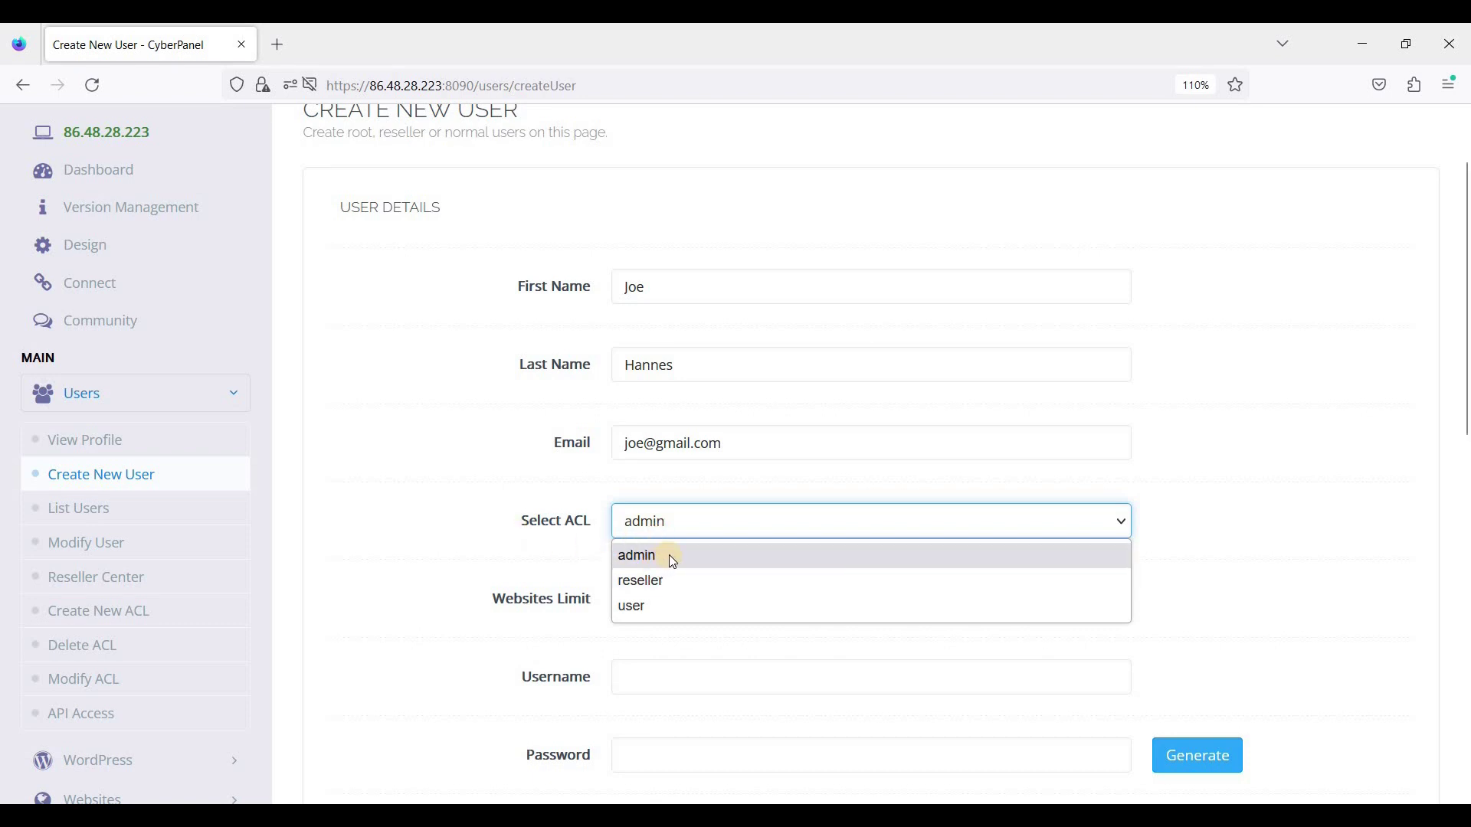
left_click(147, 624)
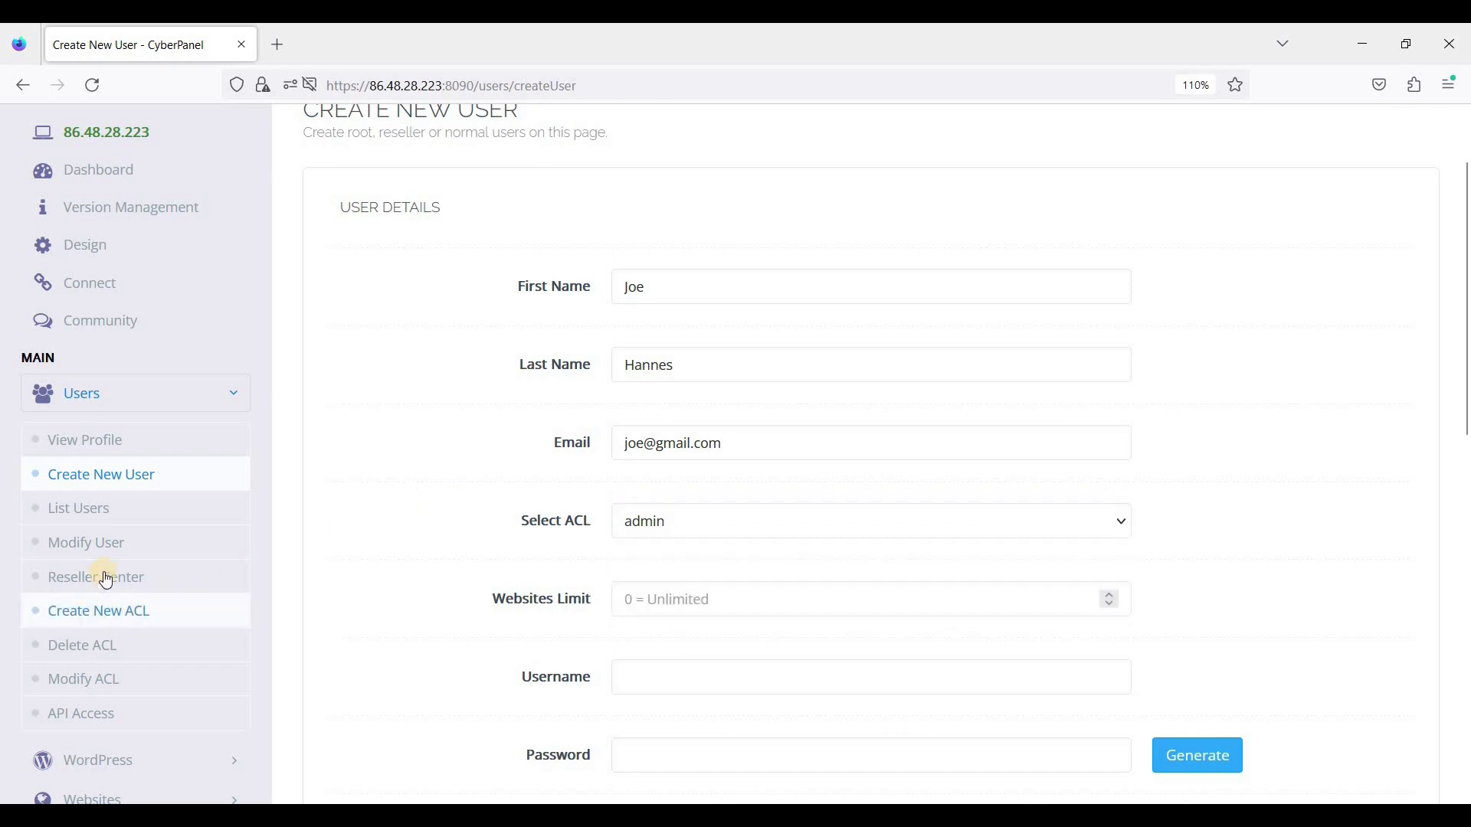
Step: Open Create New ACL in a second tab, look it over, and return to the user form
right_click(89, 617)
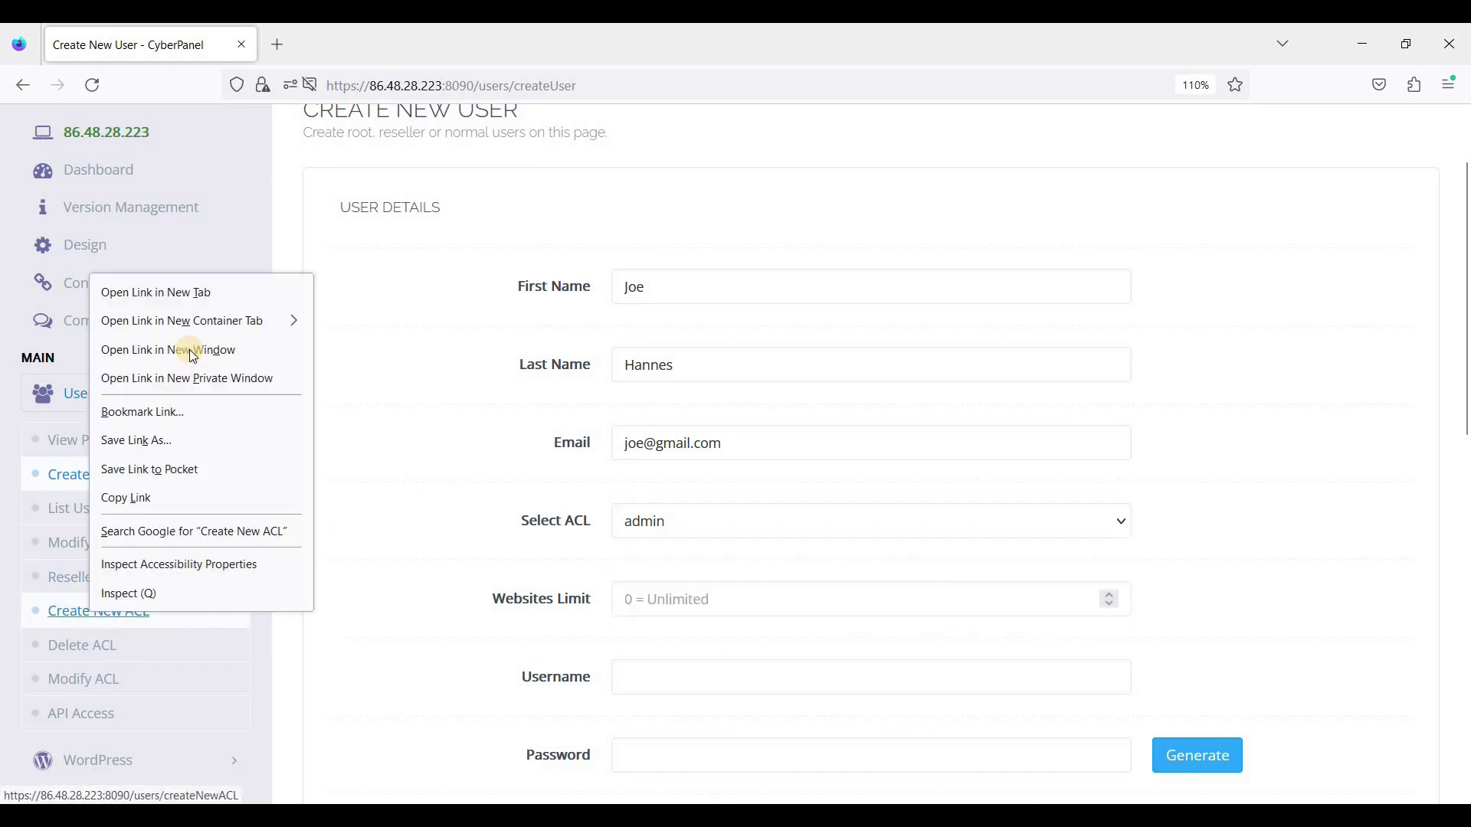
left_click(177, 290)
left_click(368, 31)
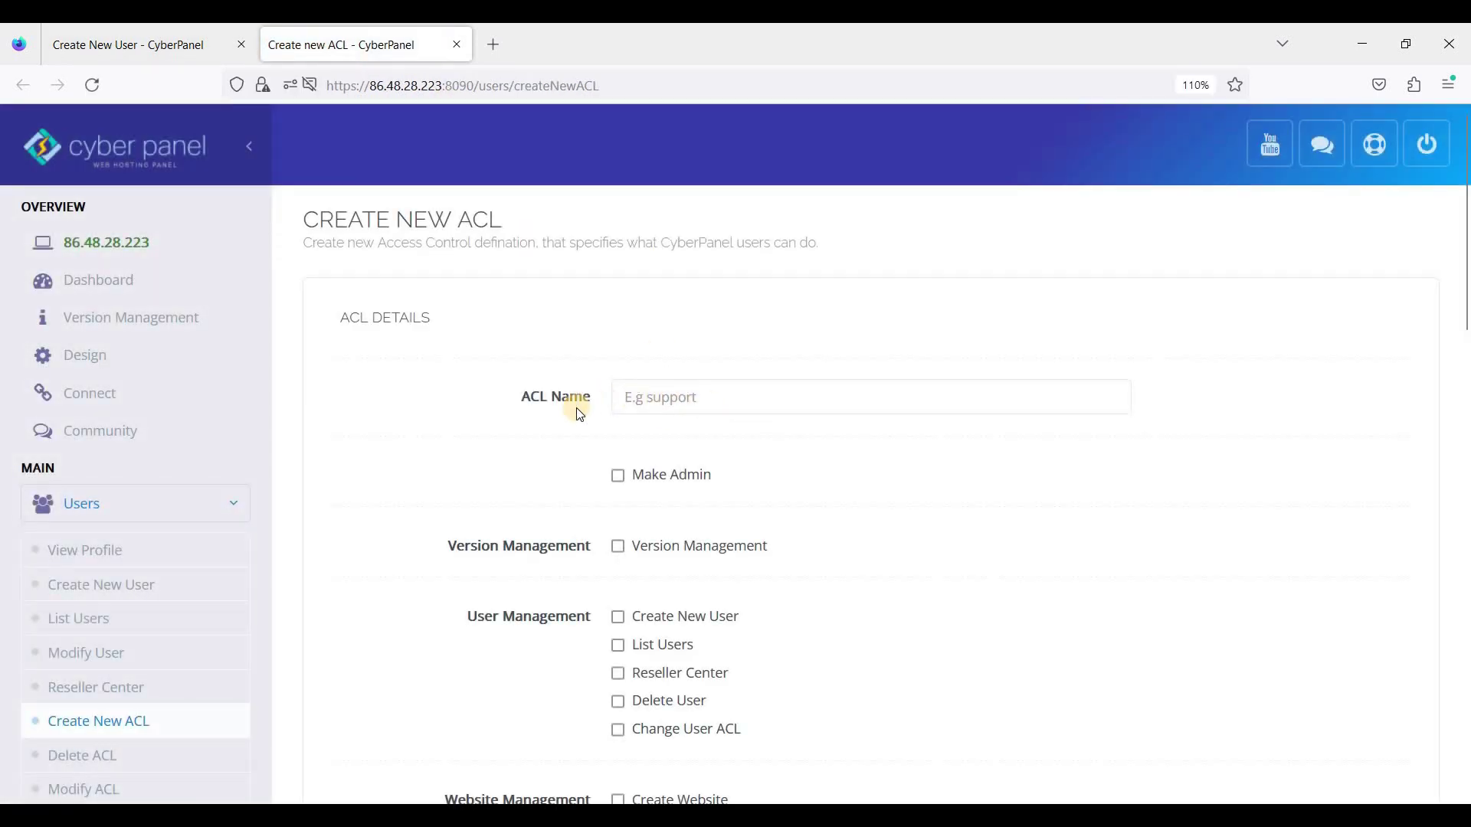
scroll(624, 394, "down", 2)
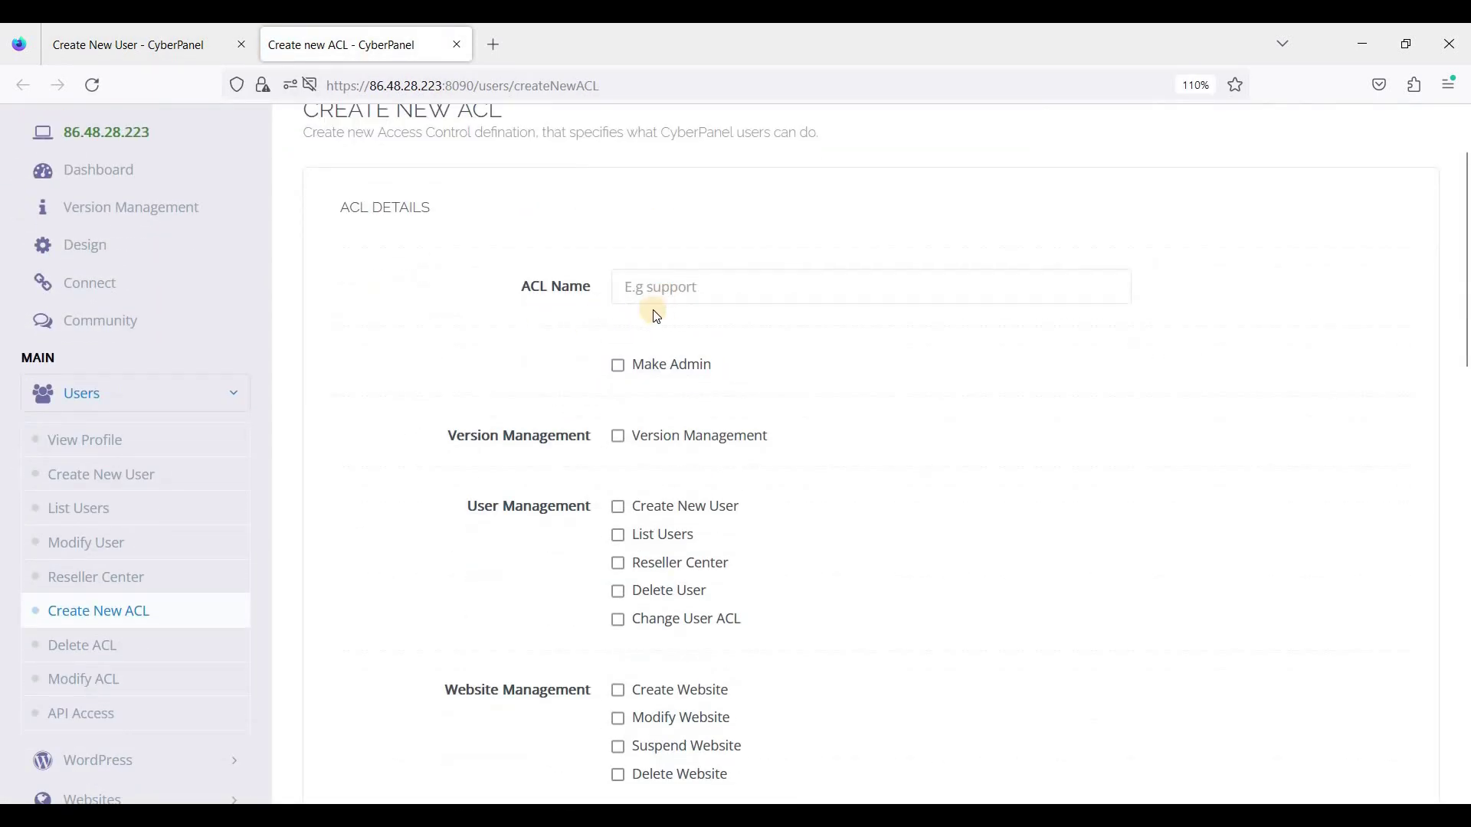
left_click(171, 46)
left_click(703, 599)
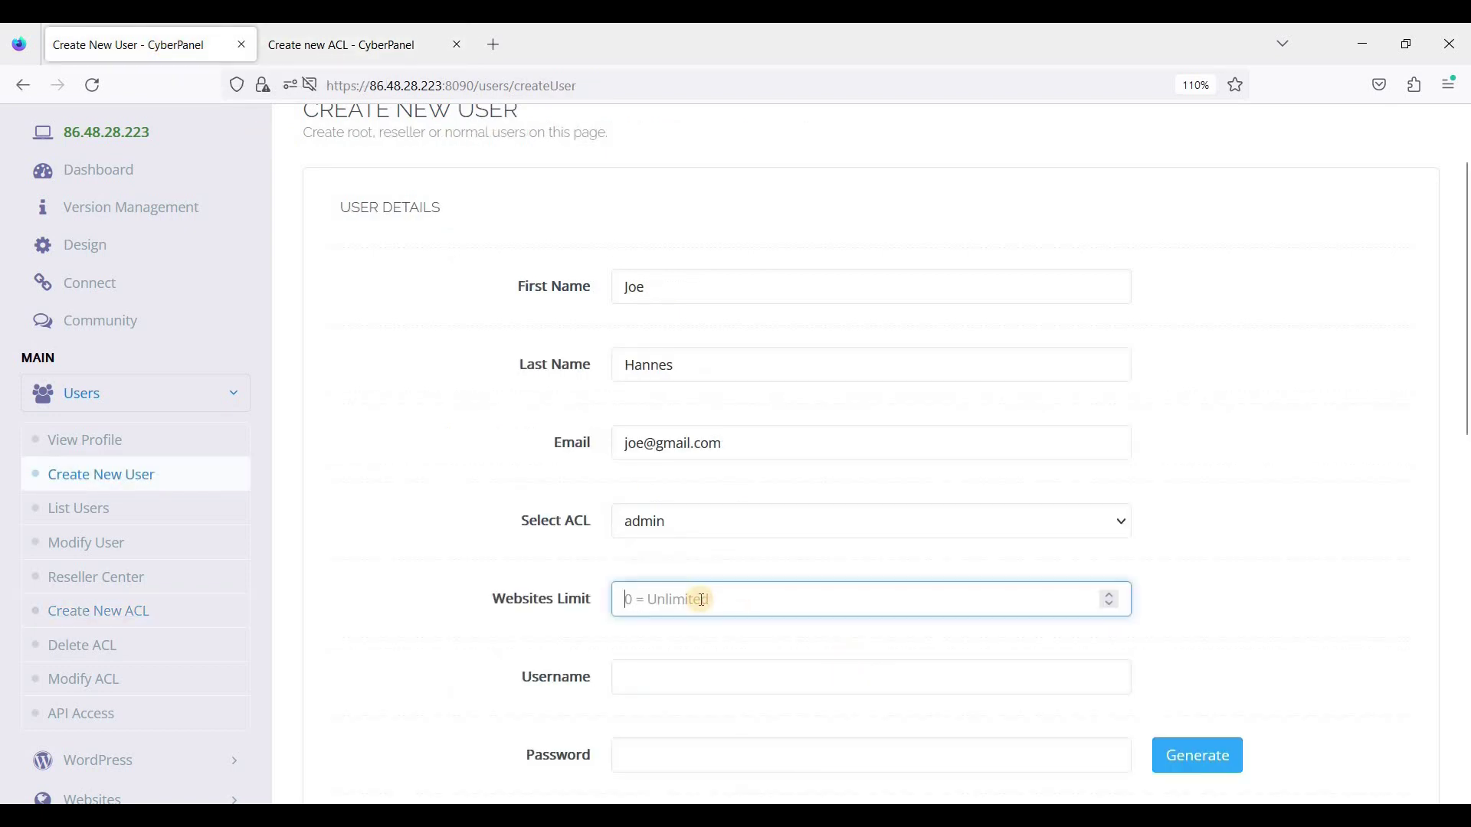
Step: Set websites limit to 5, change the ACL to user, and enter a username and password
type("5")
scroll(736, 432, "down", 2)
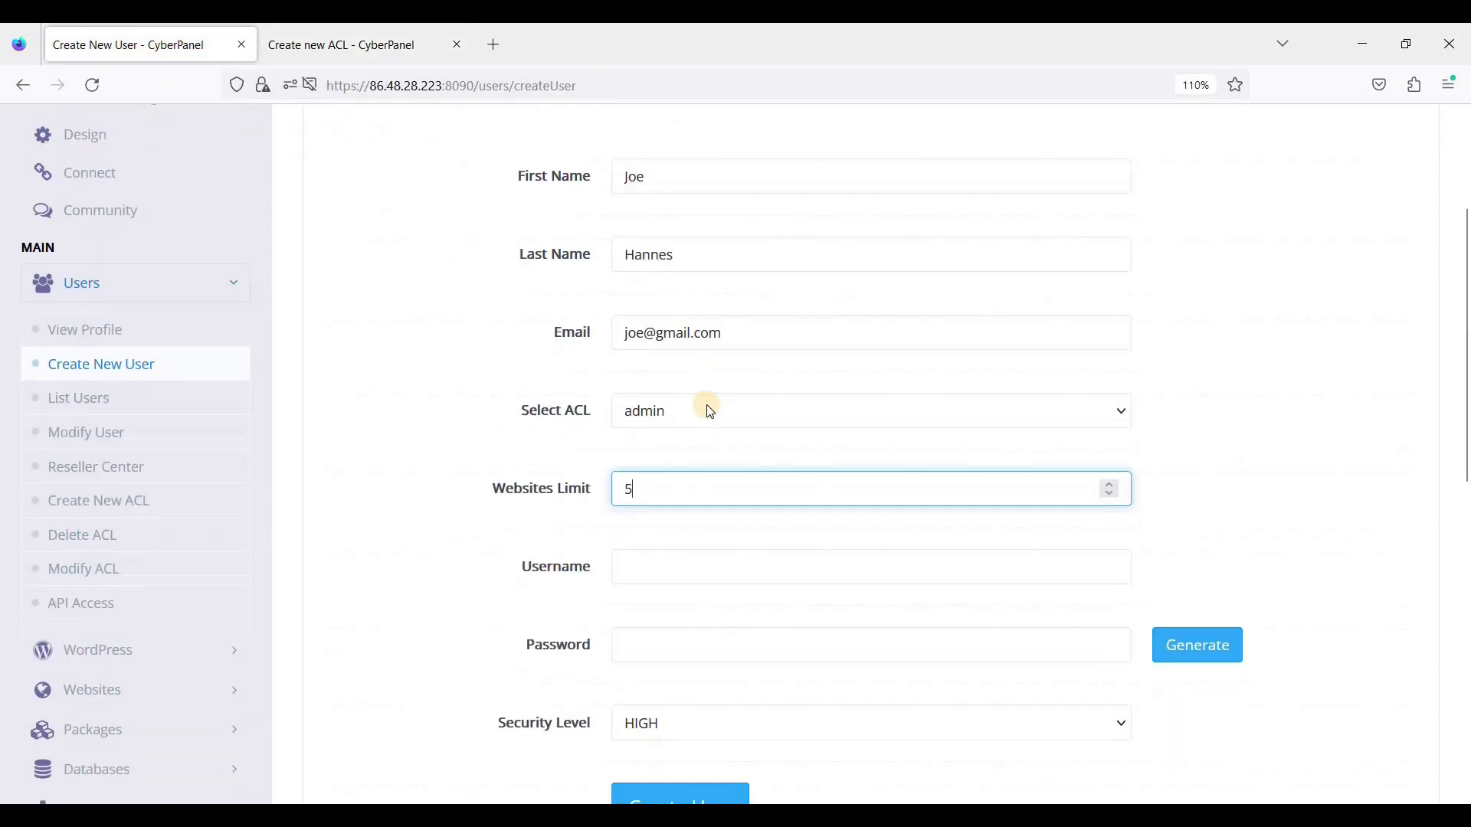
left_click(719, 412)
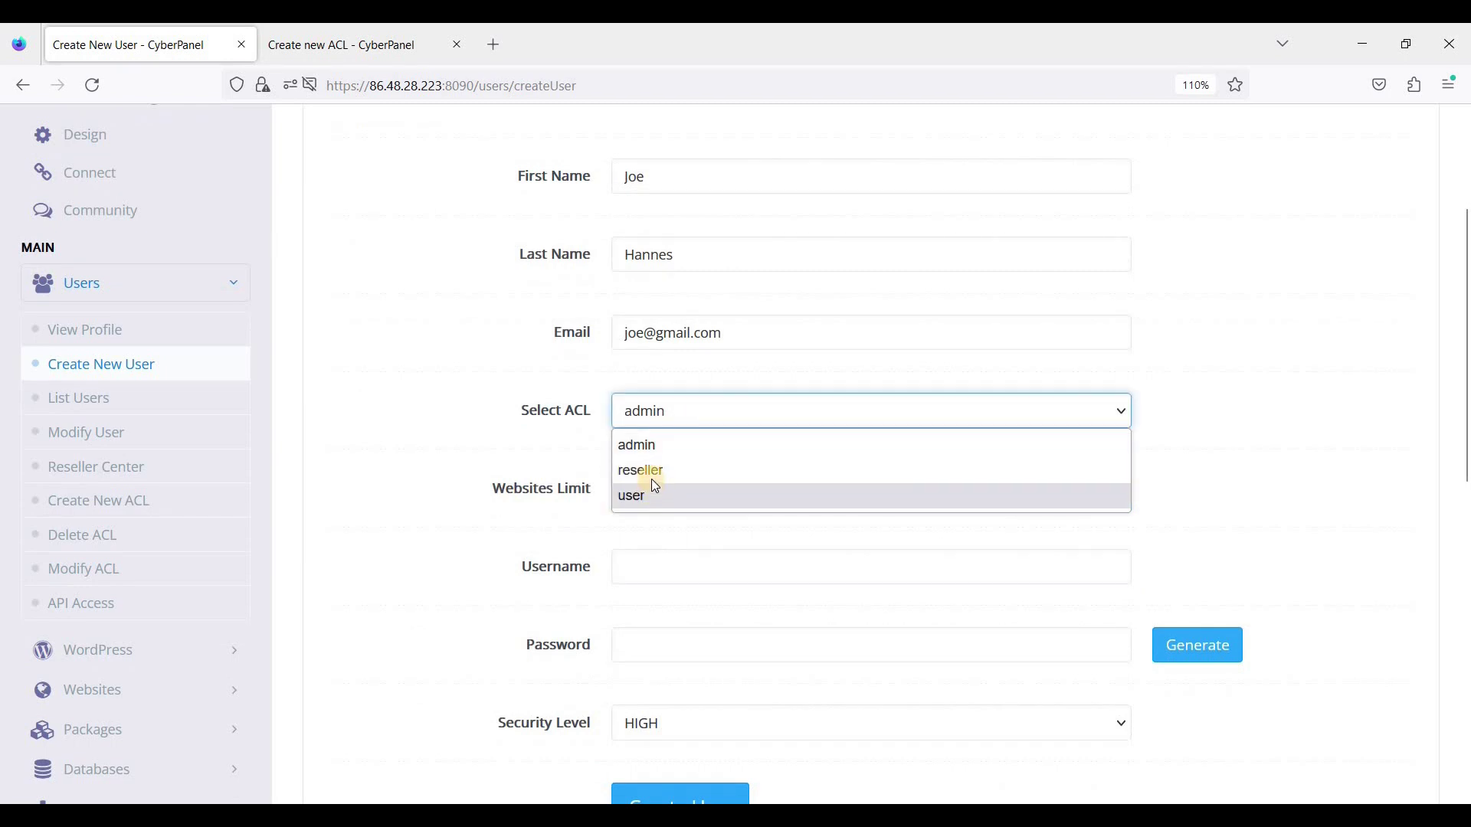
left_click(655, 498)
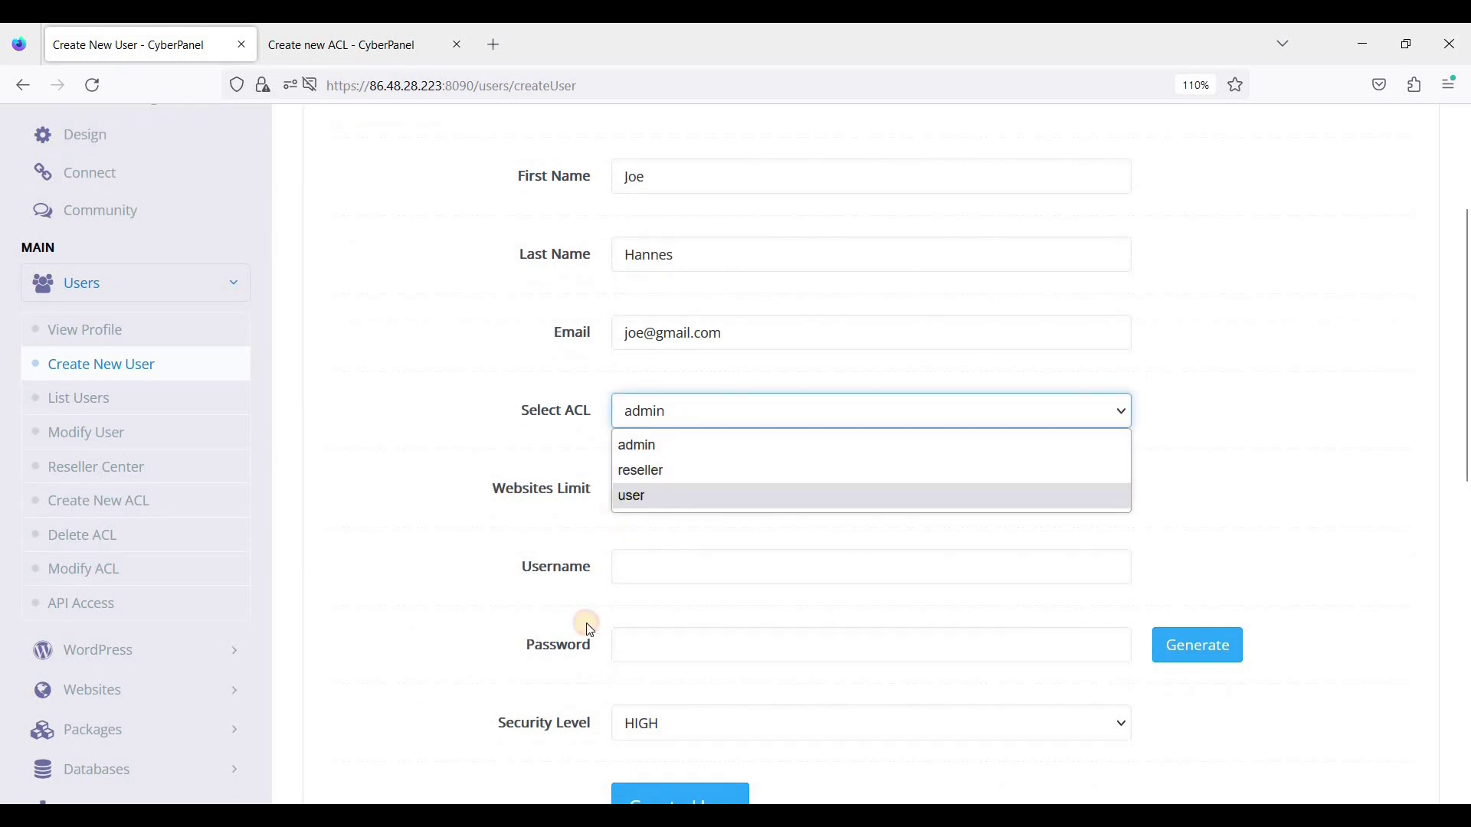
left_click(673, 565)
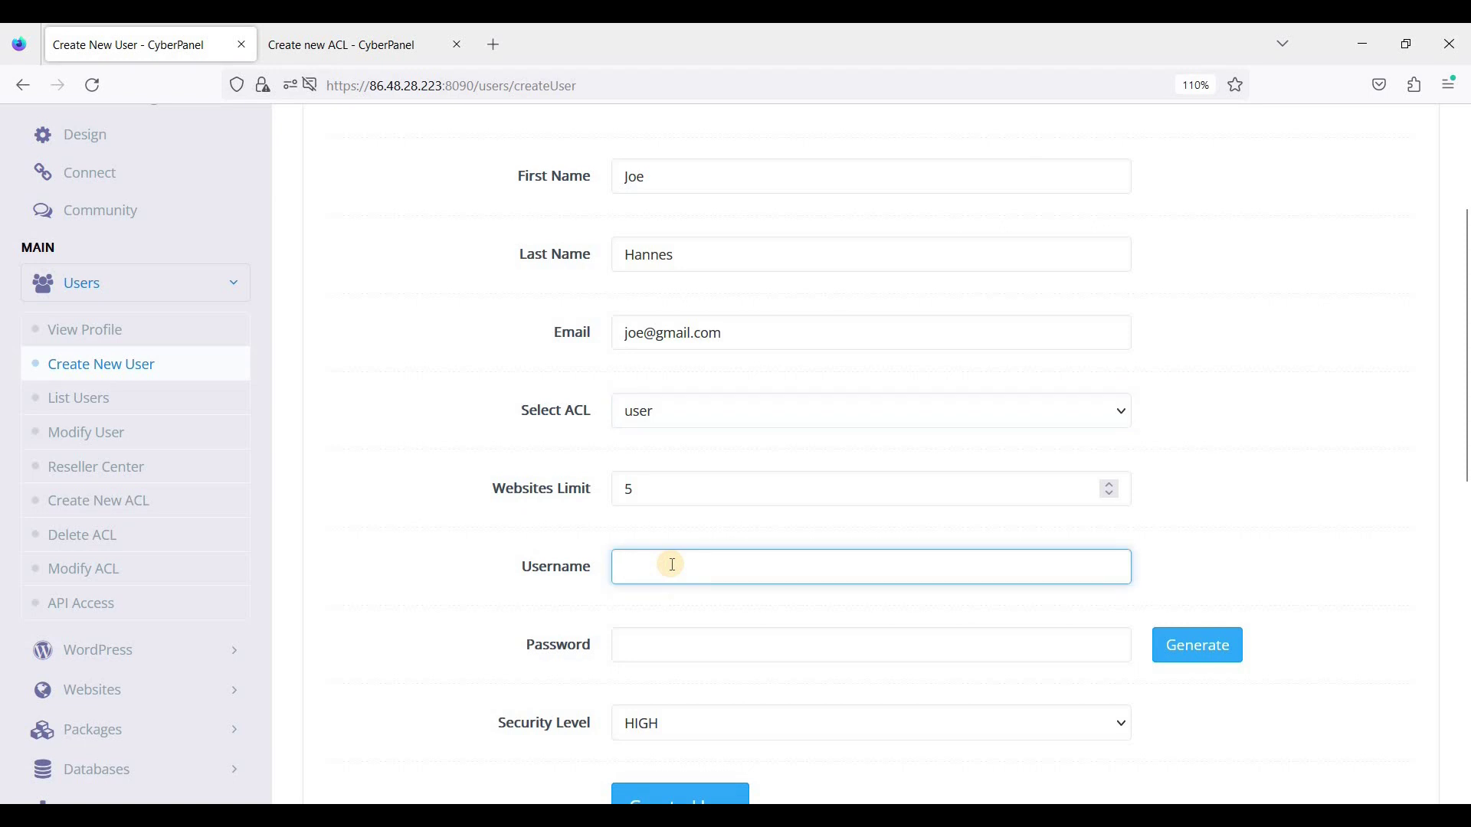
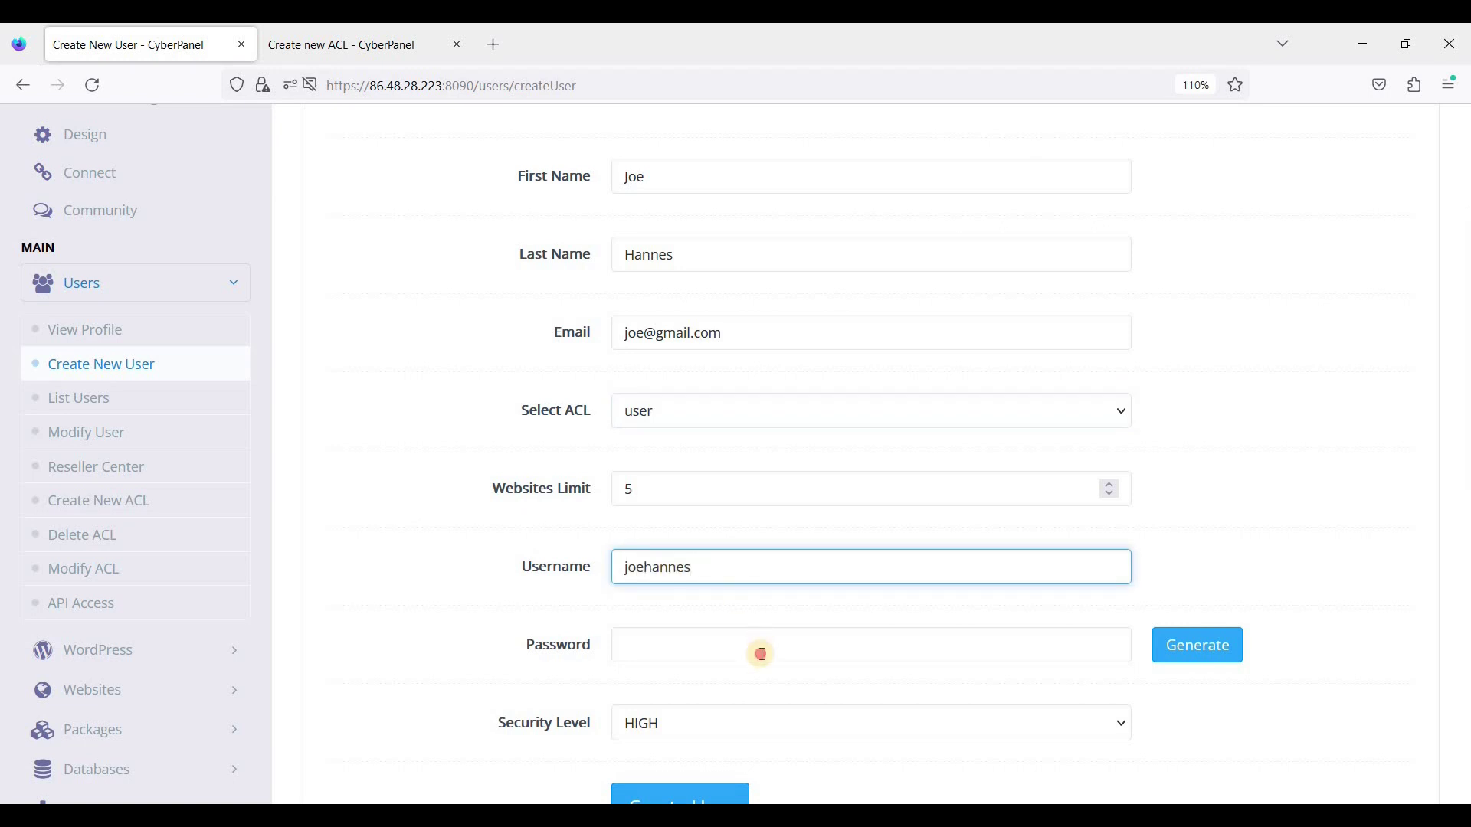
left_click(762, 654)
type("12")
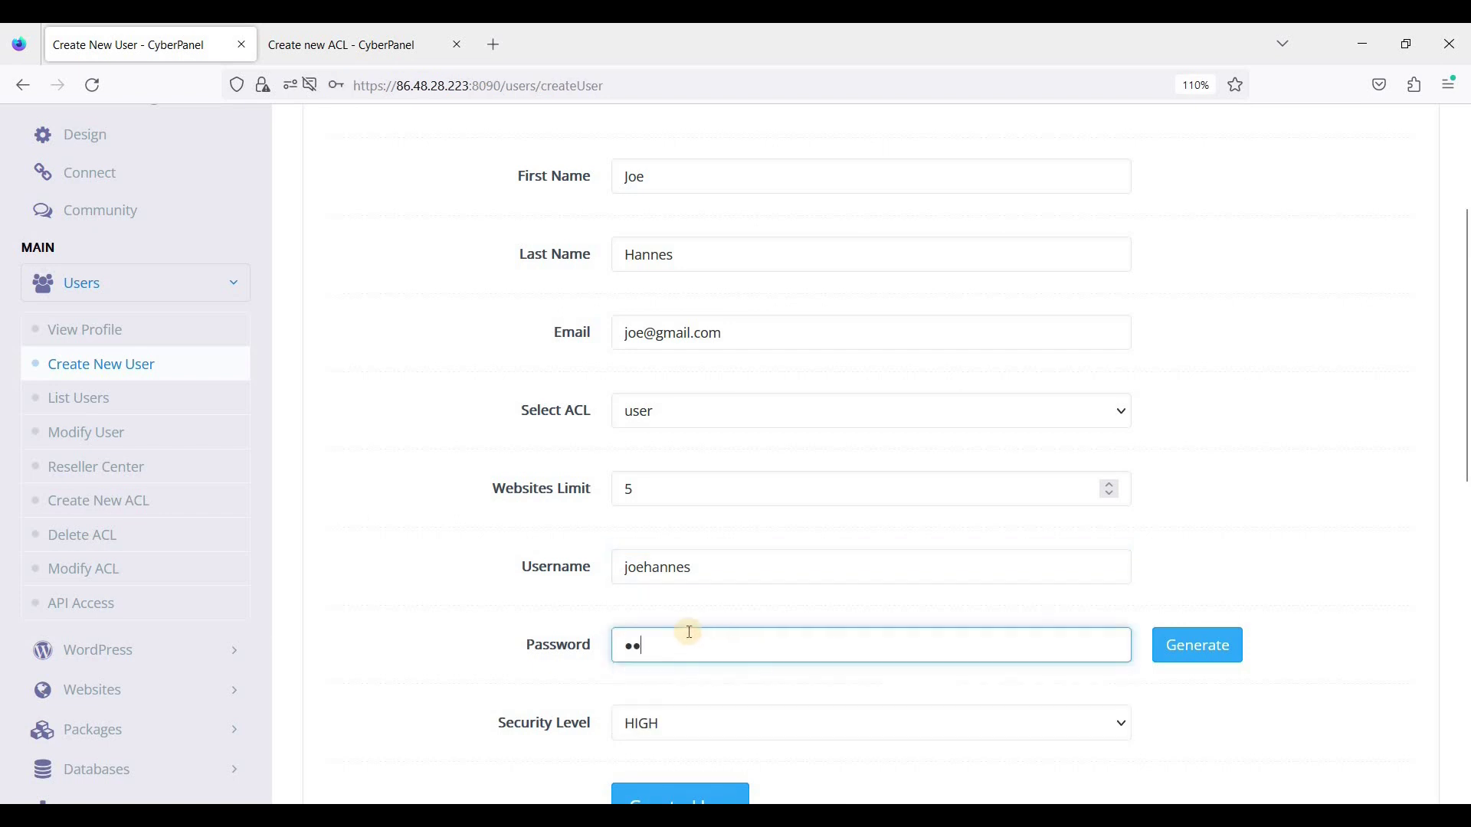
type("3456789")
scroll(540, 508, "down", 3)
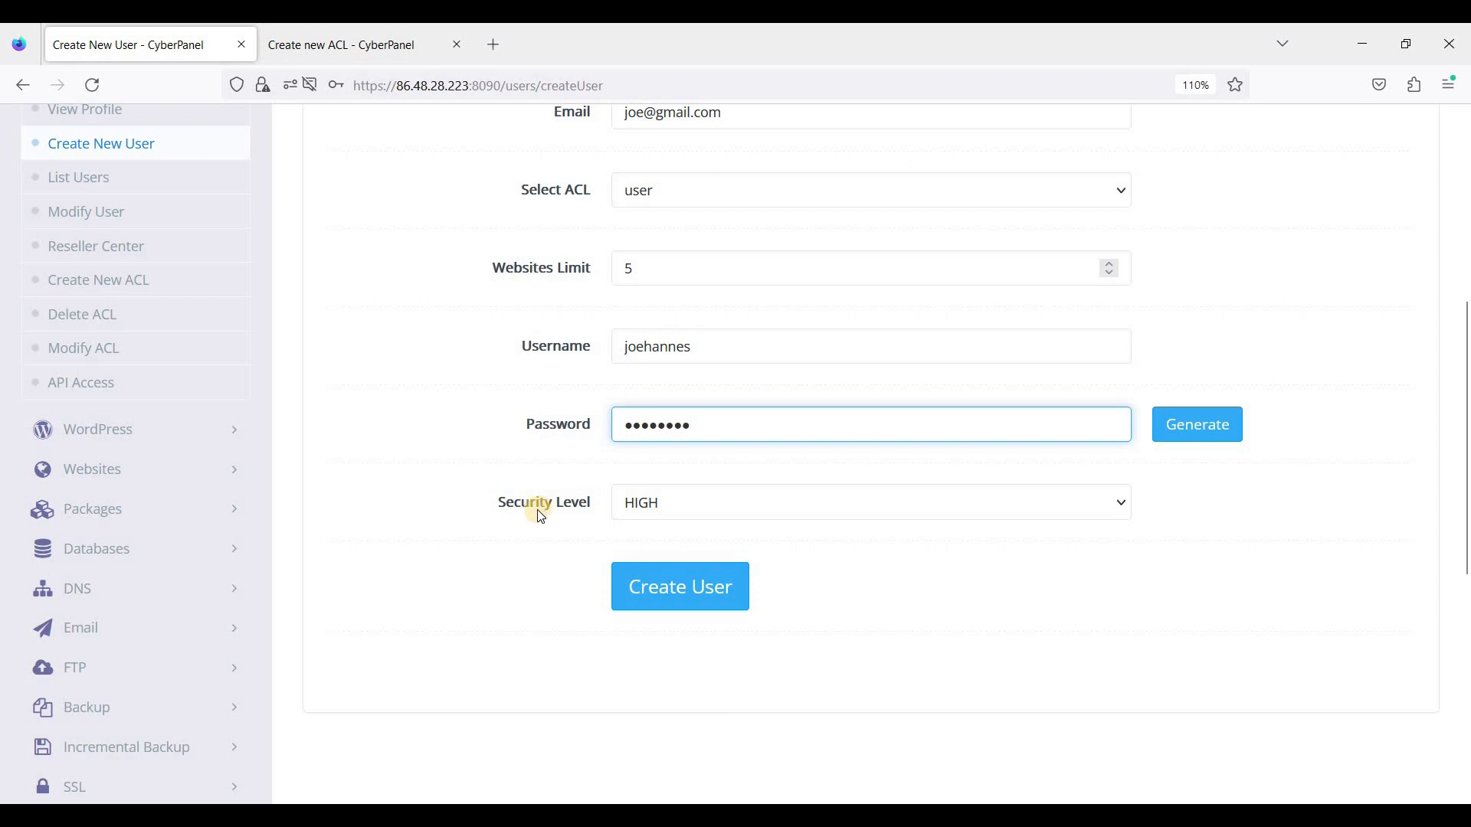
Step: Change the user's security level from HIGH to LOW
left_click(705, 512)
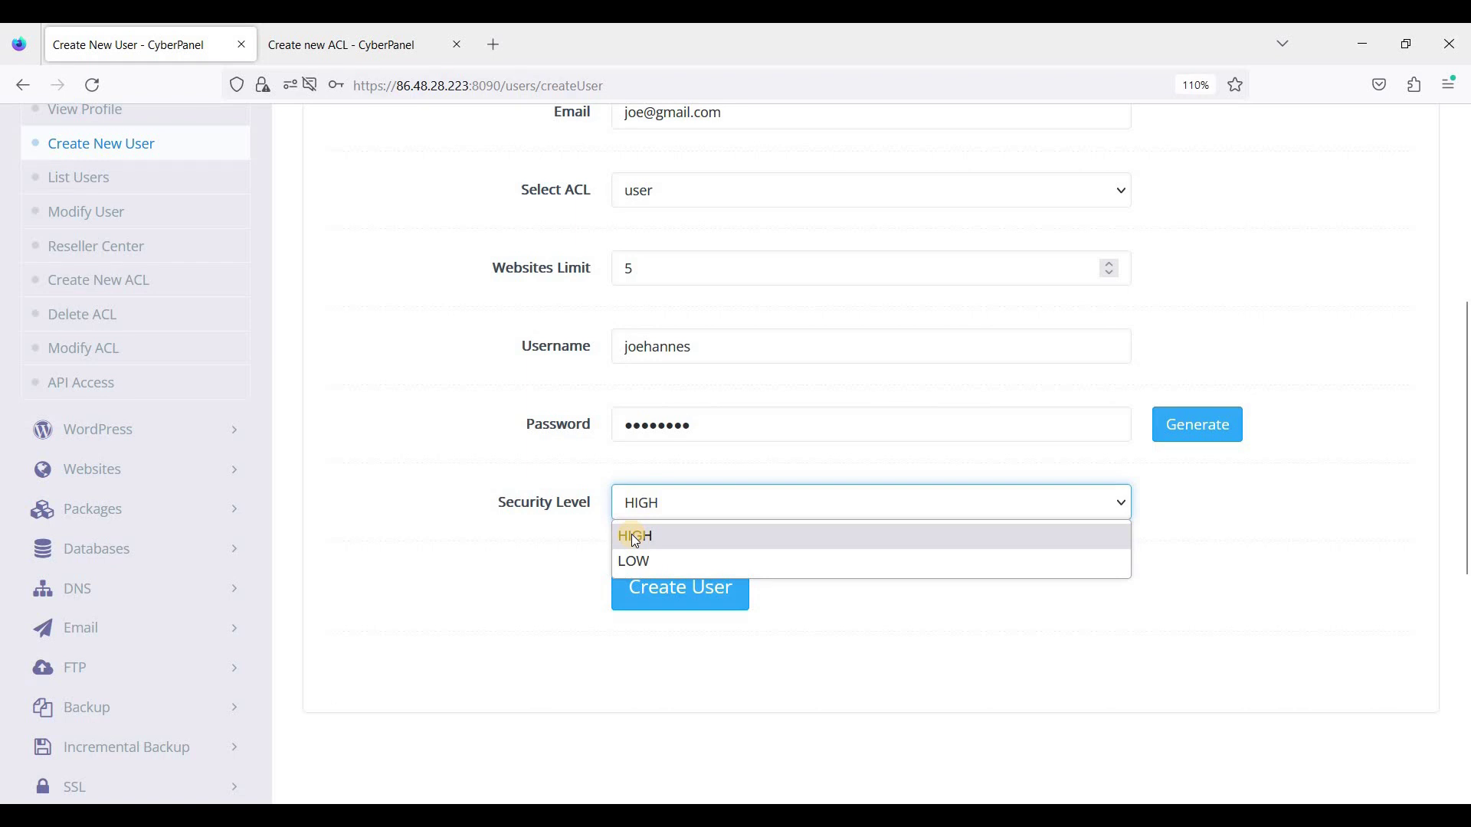
left_click(725, 518)
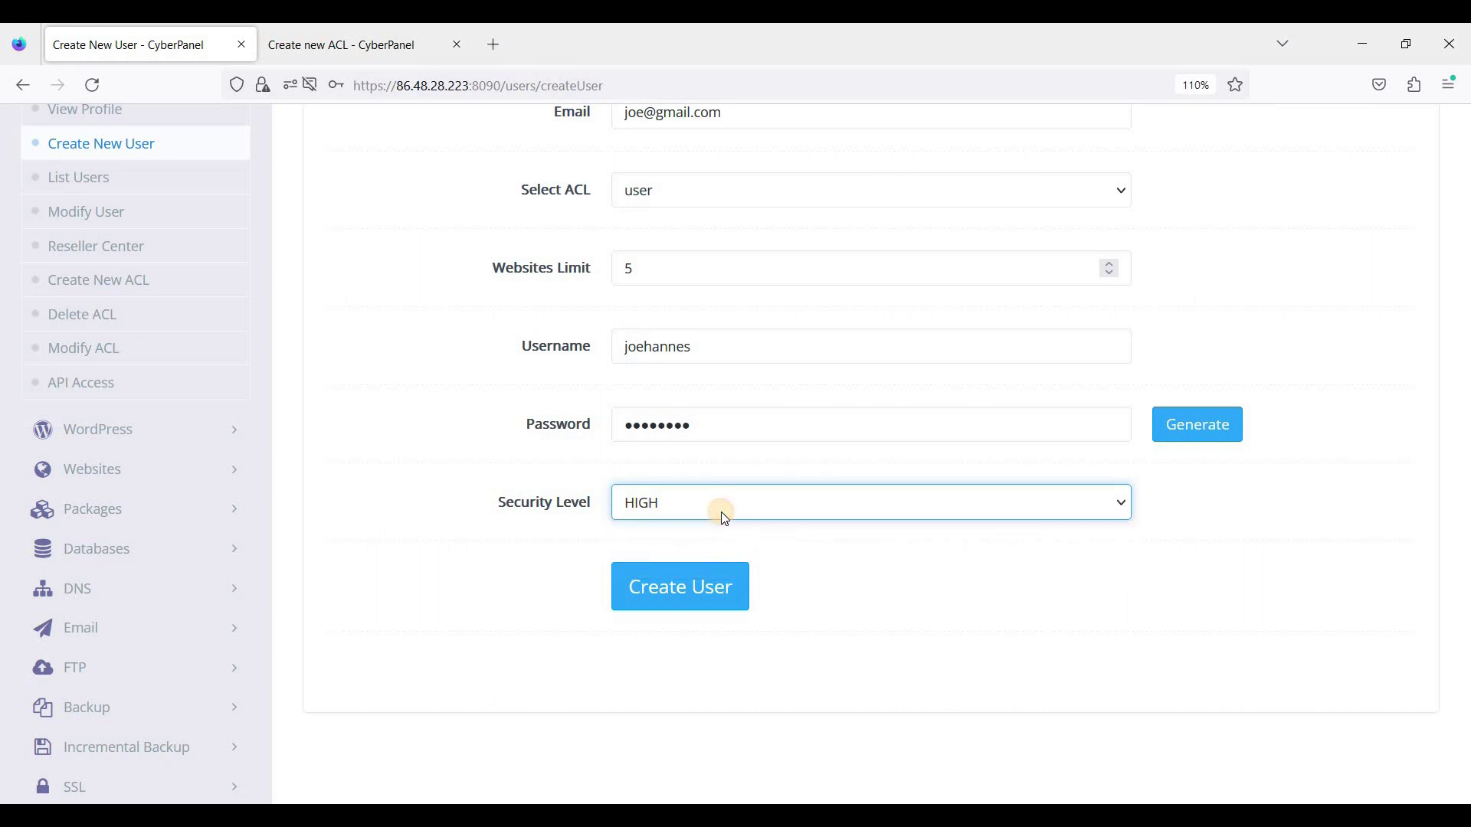
left_click(722, 511)
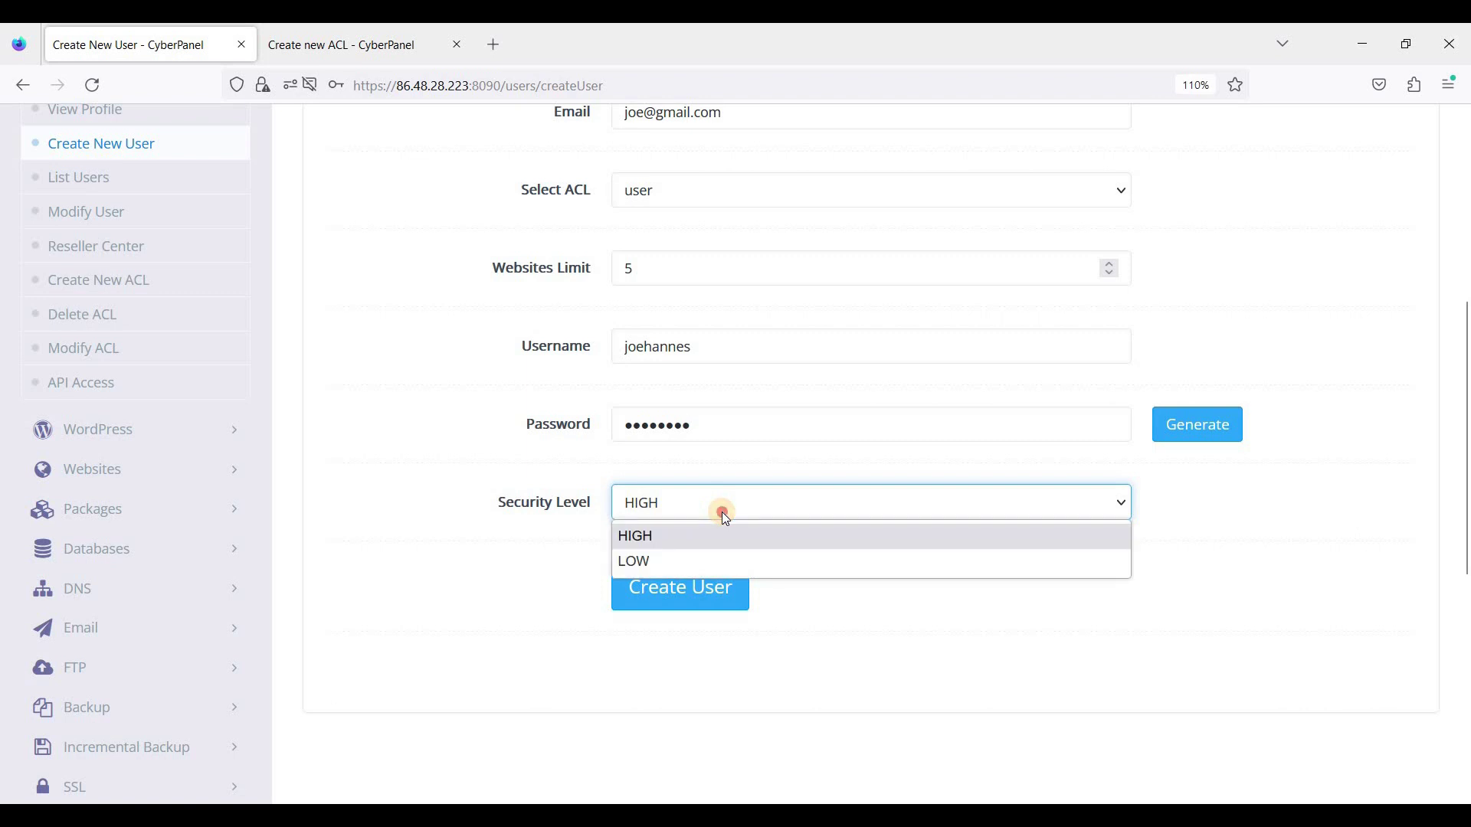
left_click(722, 511)
left_click(723, 515)
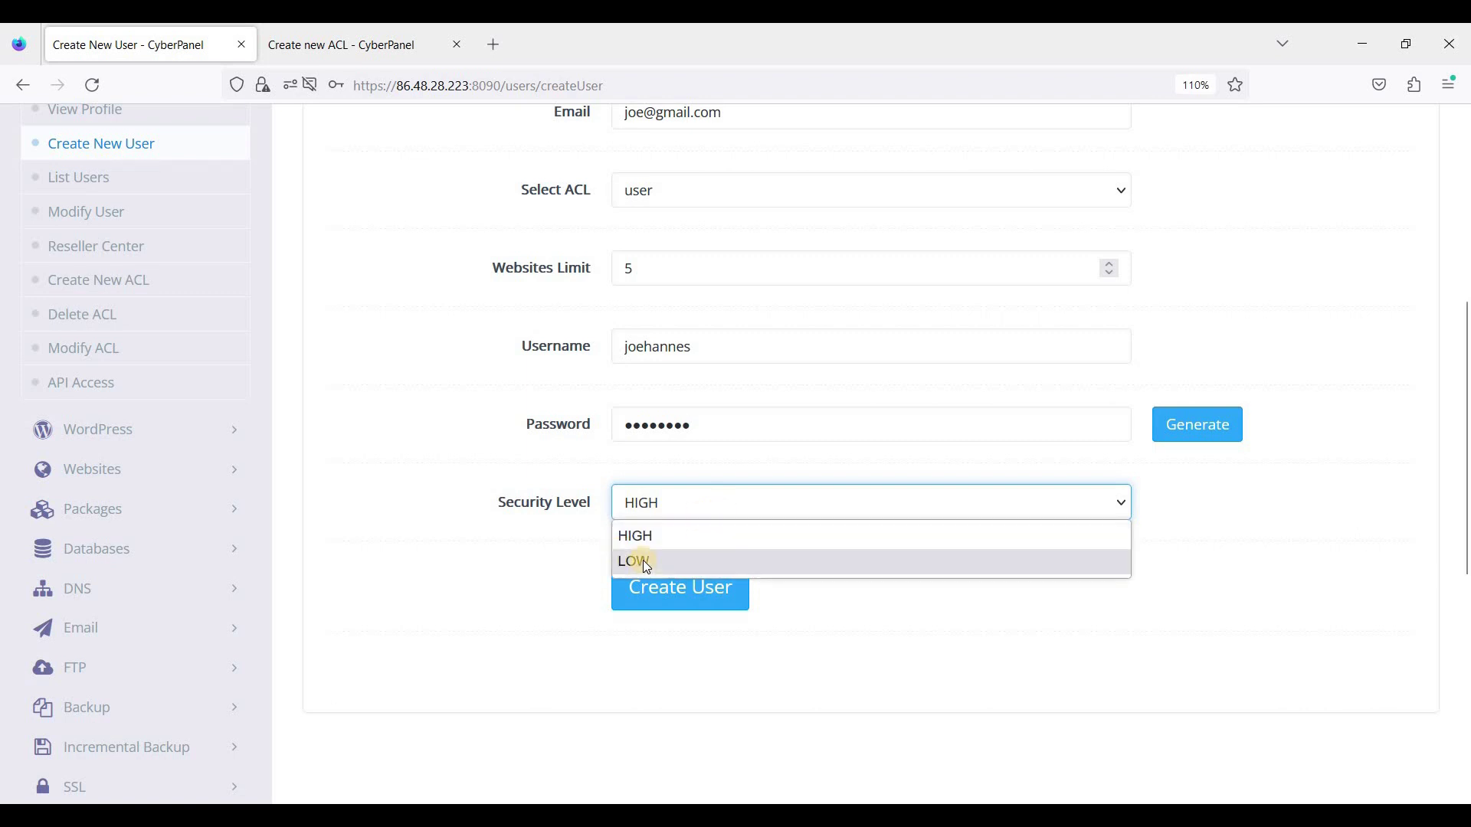
key("Return")
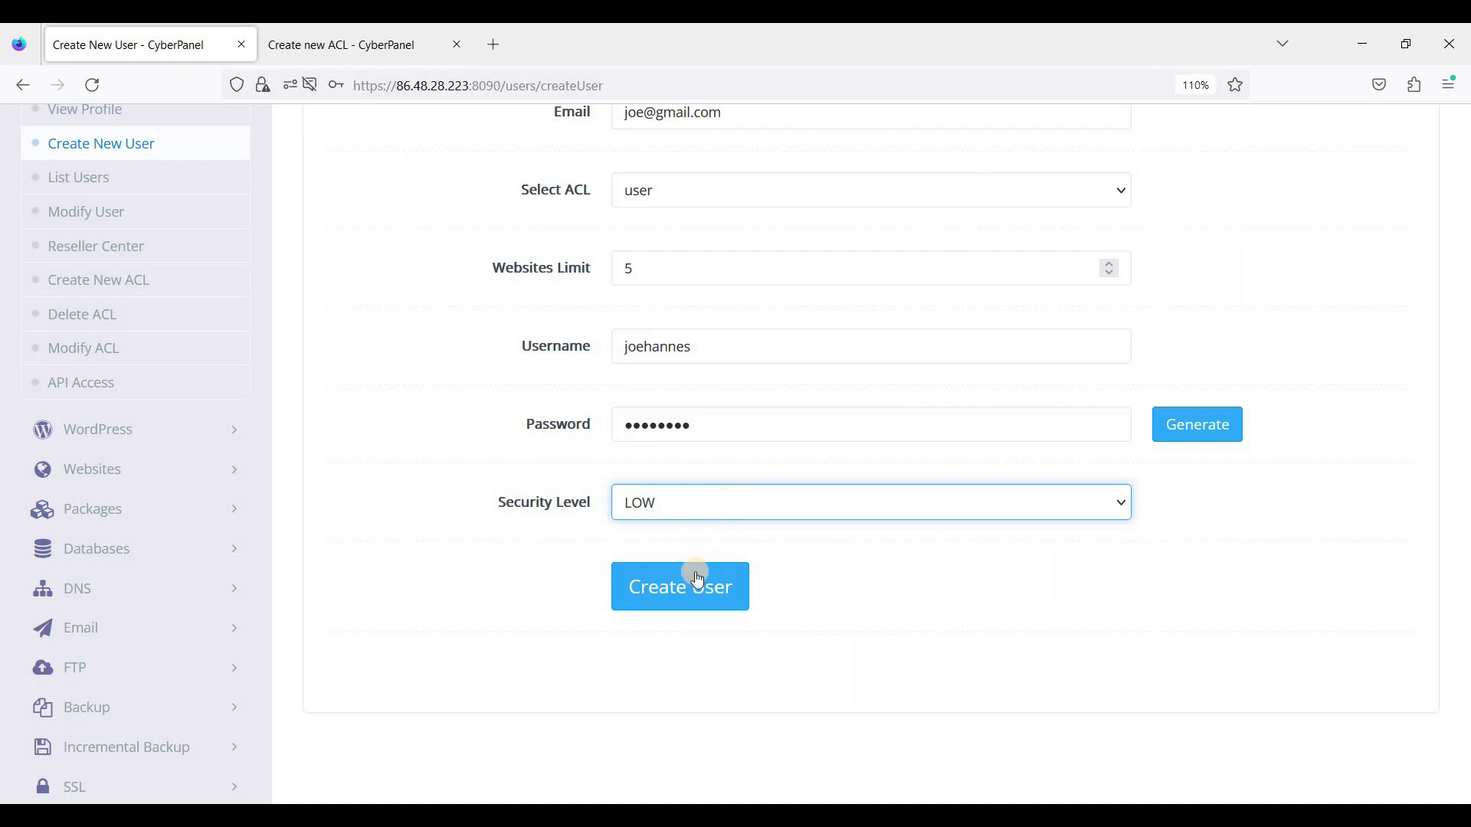
Step: Submit the form to create the account and confirm the success message
left_click(619, 599)
scroll(727, 689, "up", 3)
scroll(720, 701, "down", 1)
left_click(693, 700)
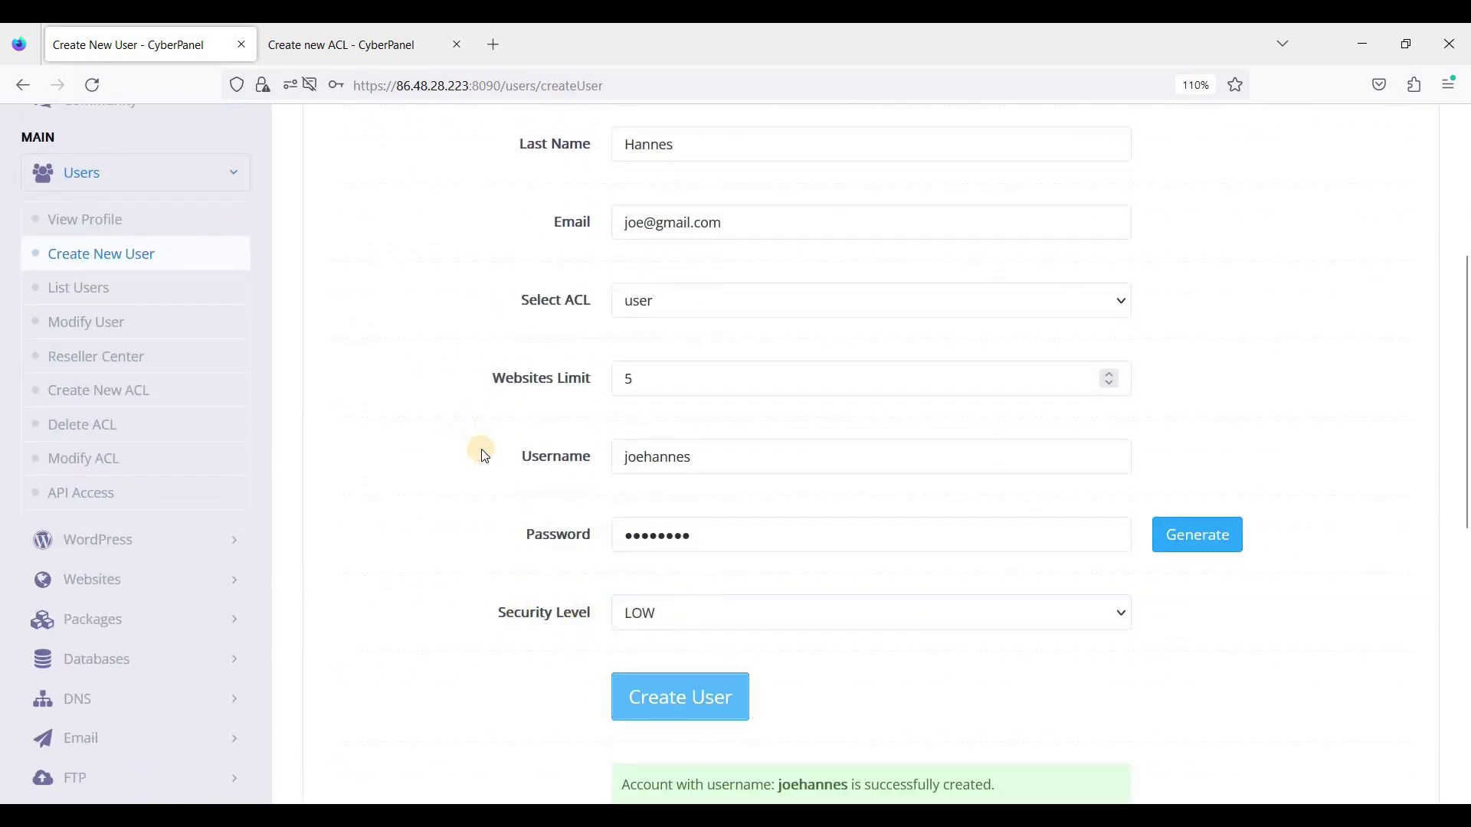
scroll(505, 440, "up", 2)
scroll(525, 434, "up", 2)
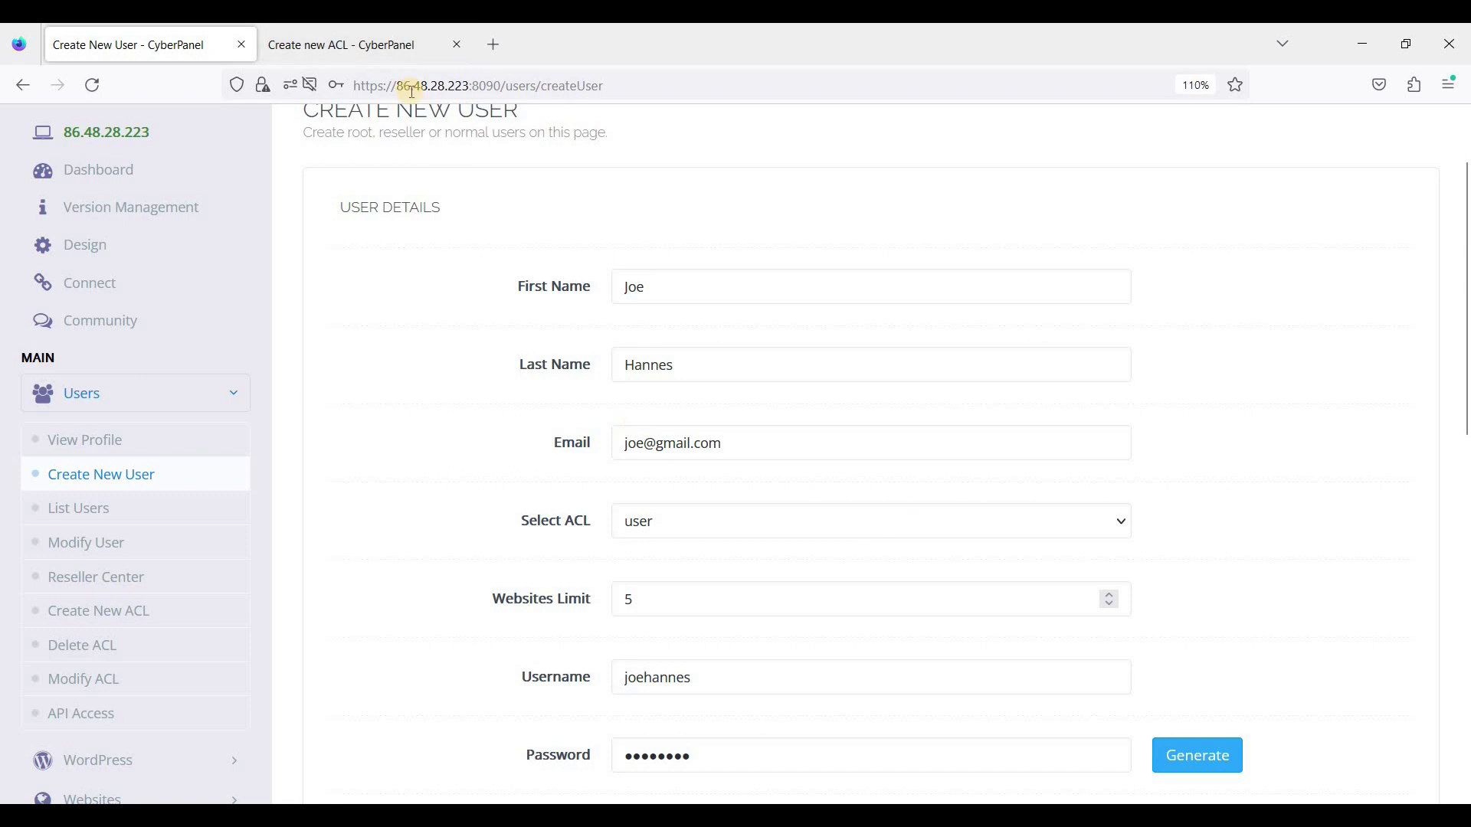
left_click(365, 47)
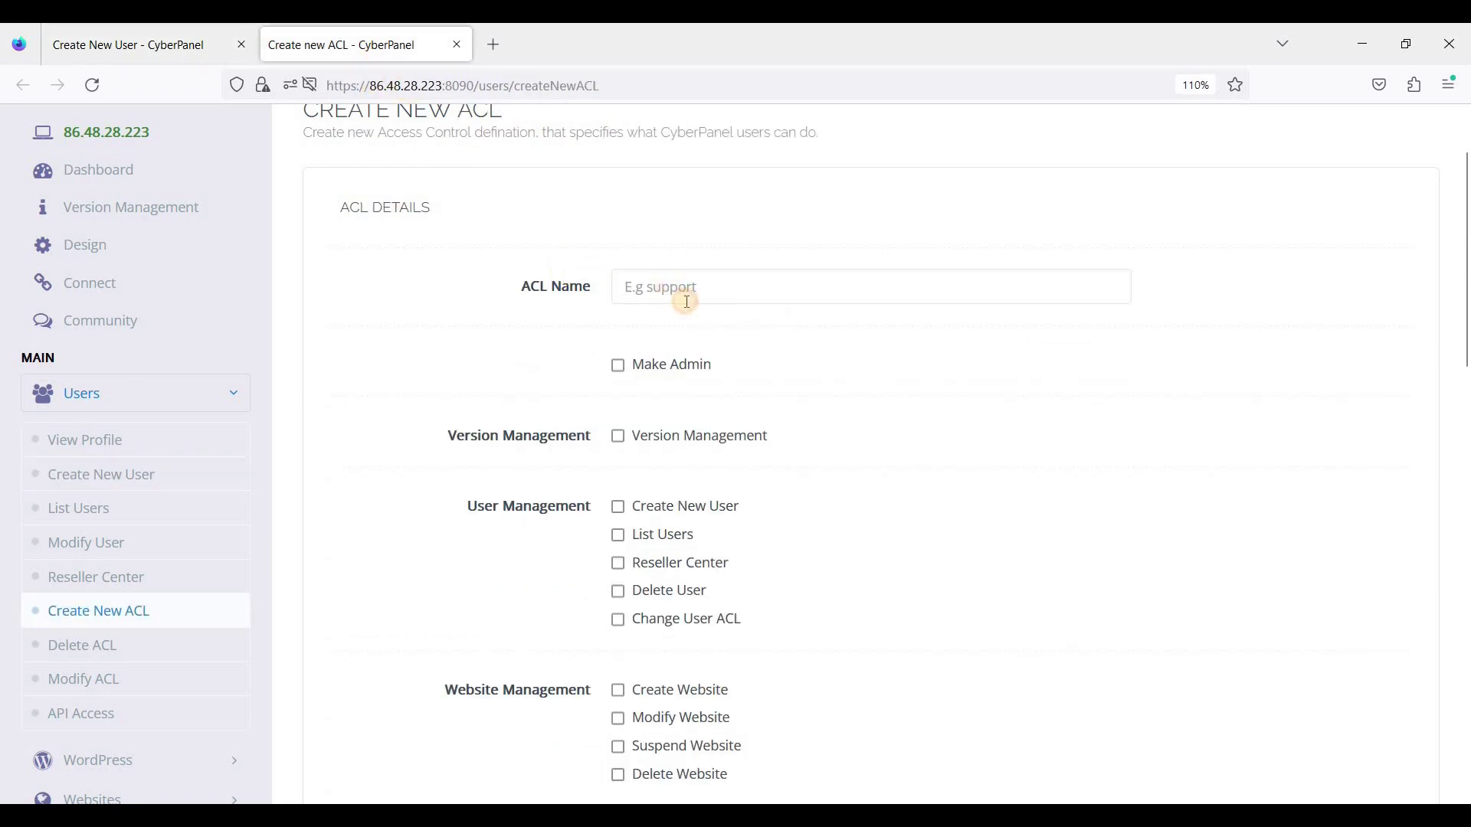
Step: Name the new ACL 'Moderator'
left_click(687, 302)
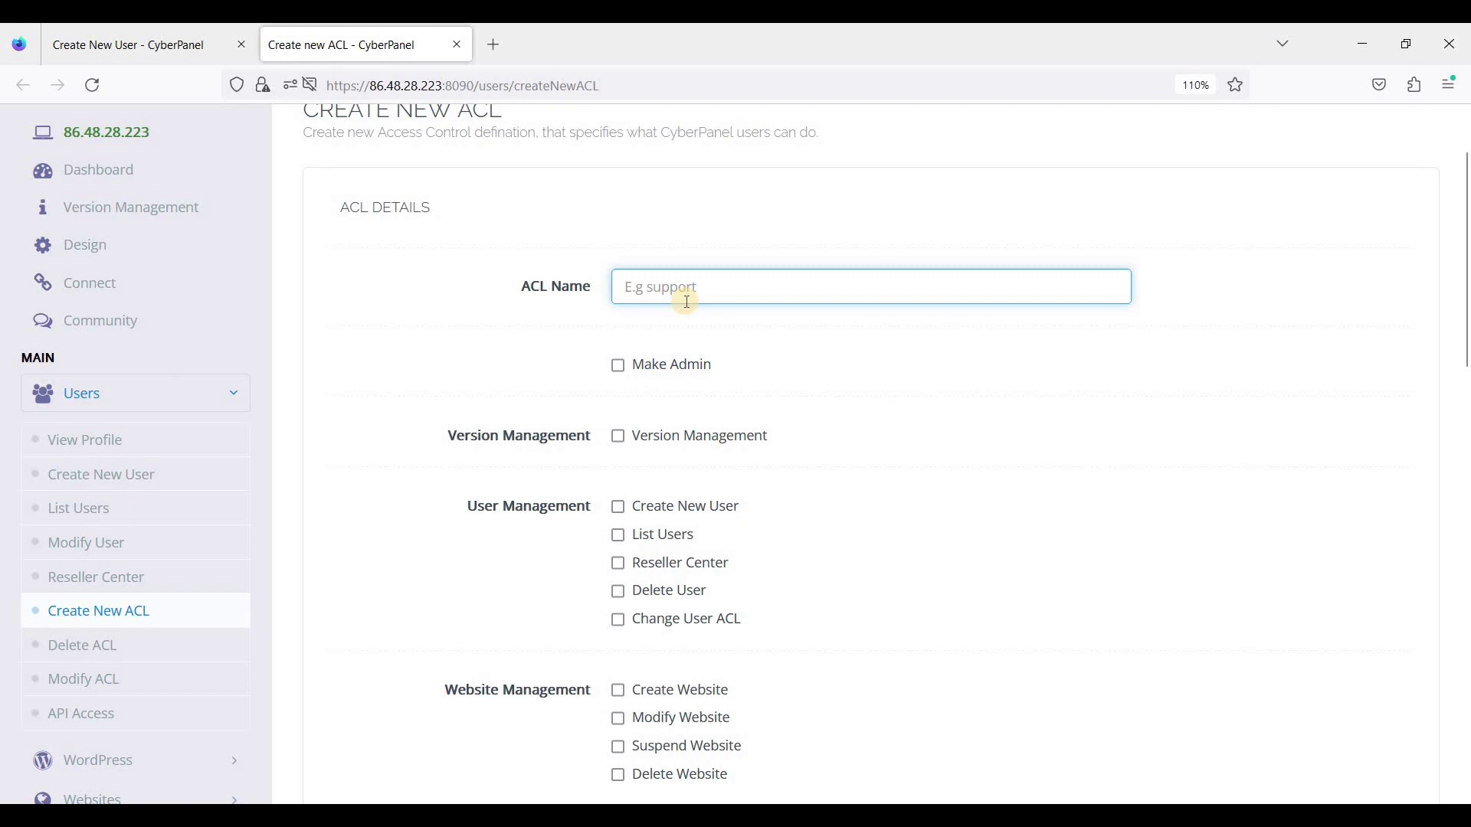
type("Moderator")
left_click(716, 383)
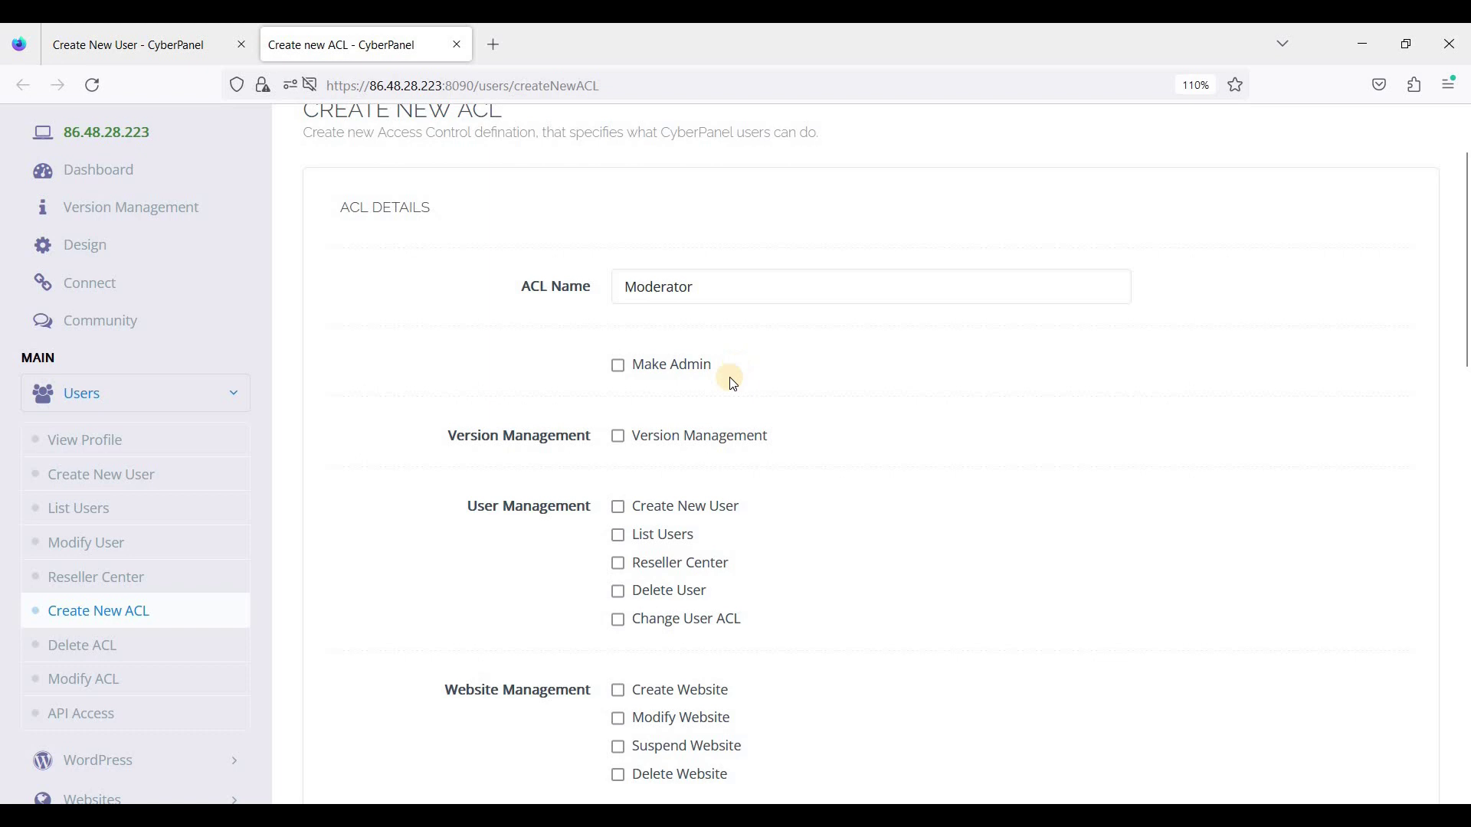
scroll(733, 384, "down", 5)
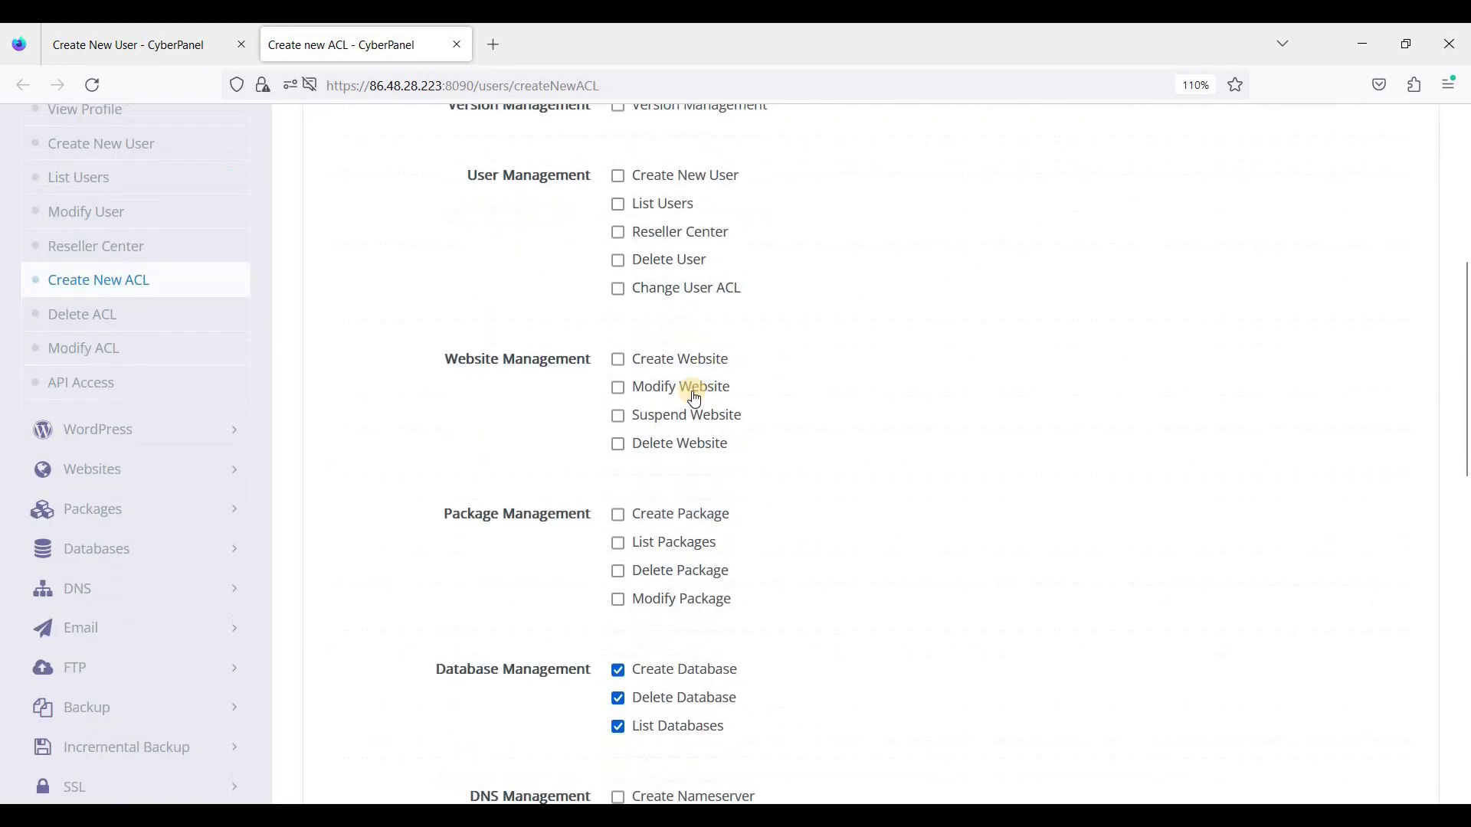
scroll(671, 433, "up", 2)
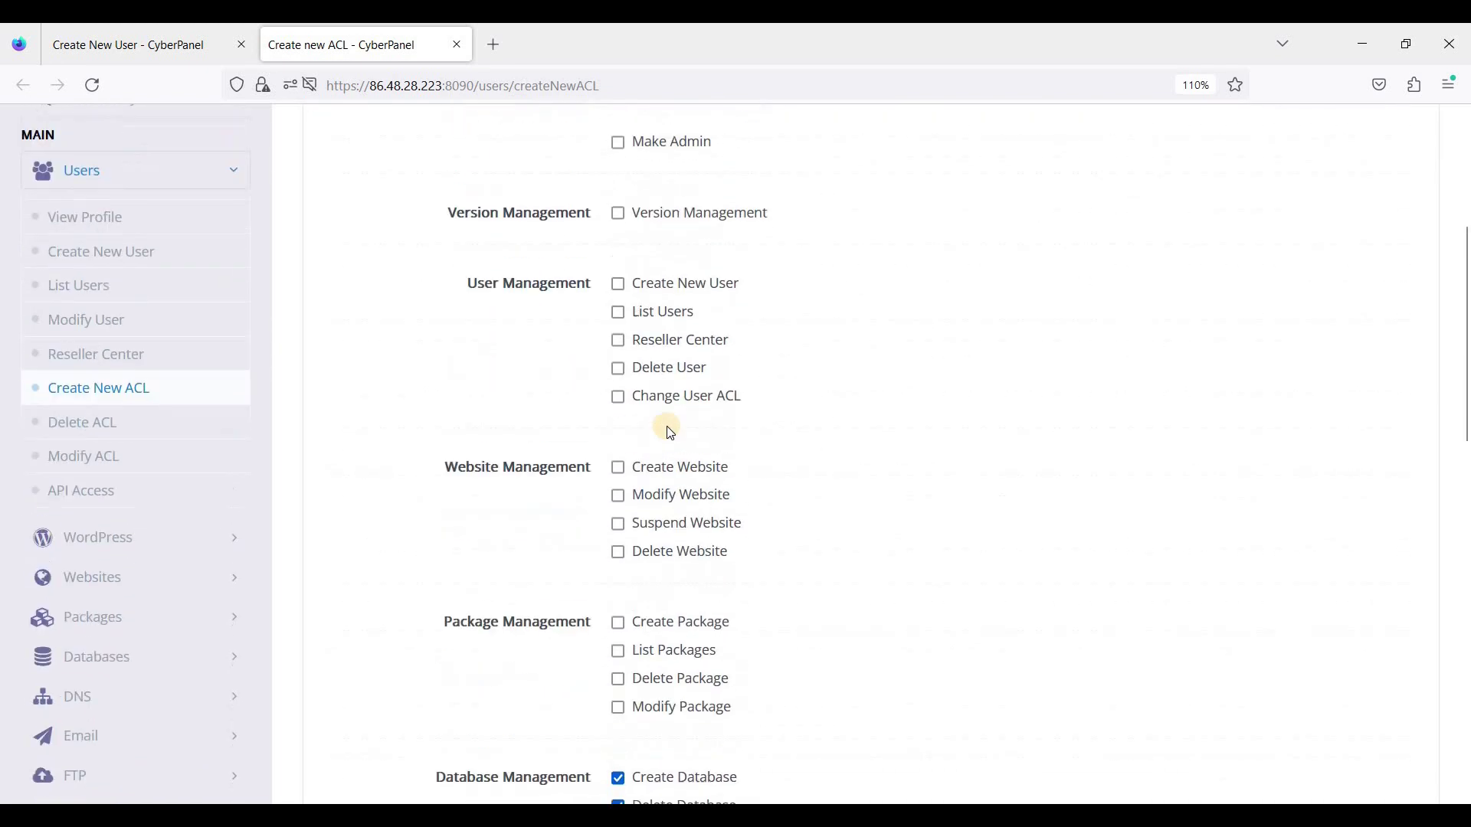
scroll(689, 499, "up", 4)
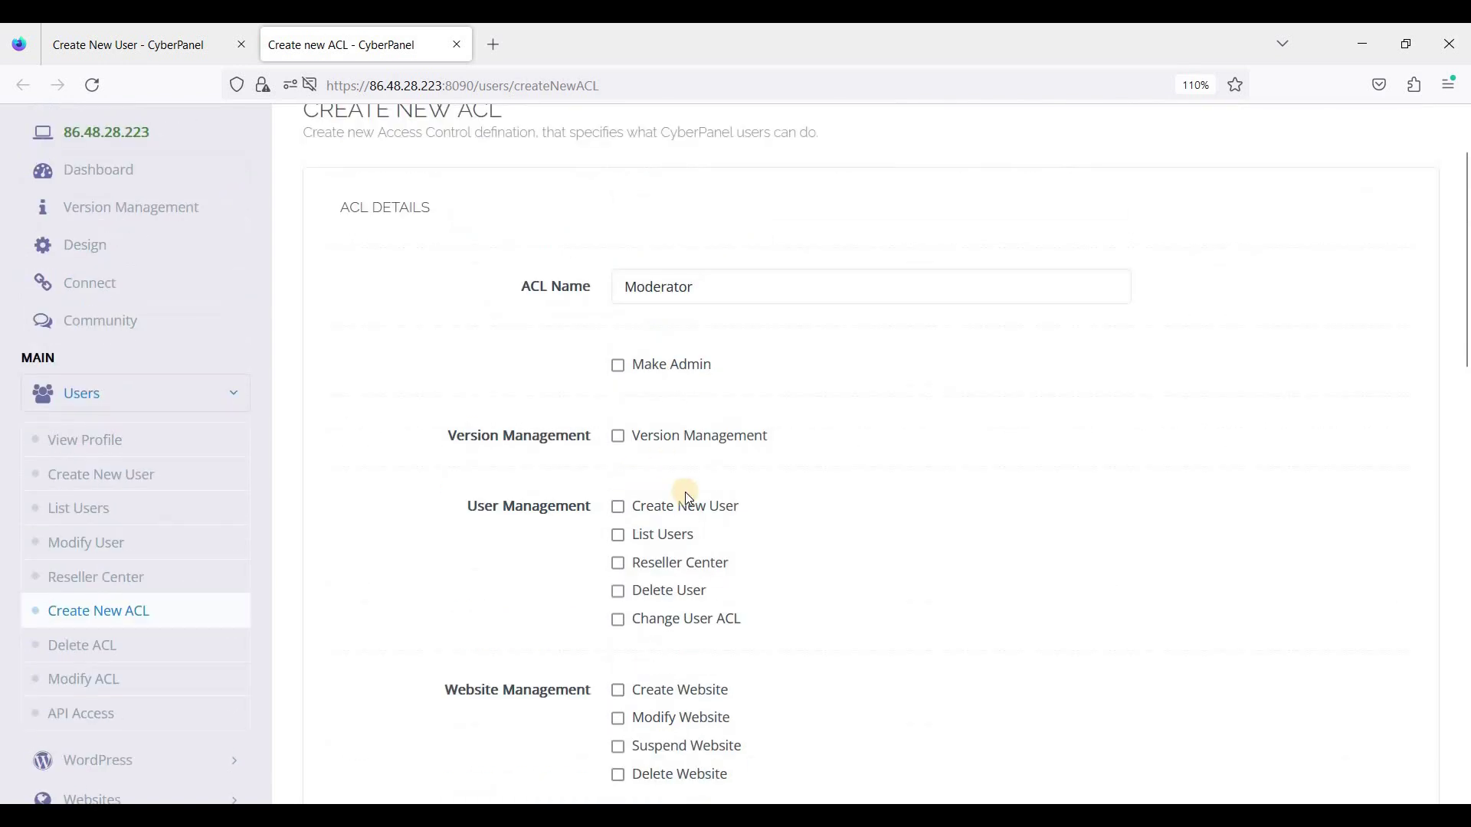
scroll(689, 499, "down", 5)
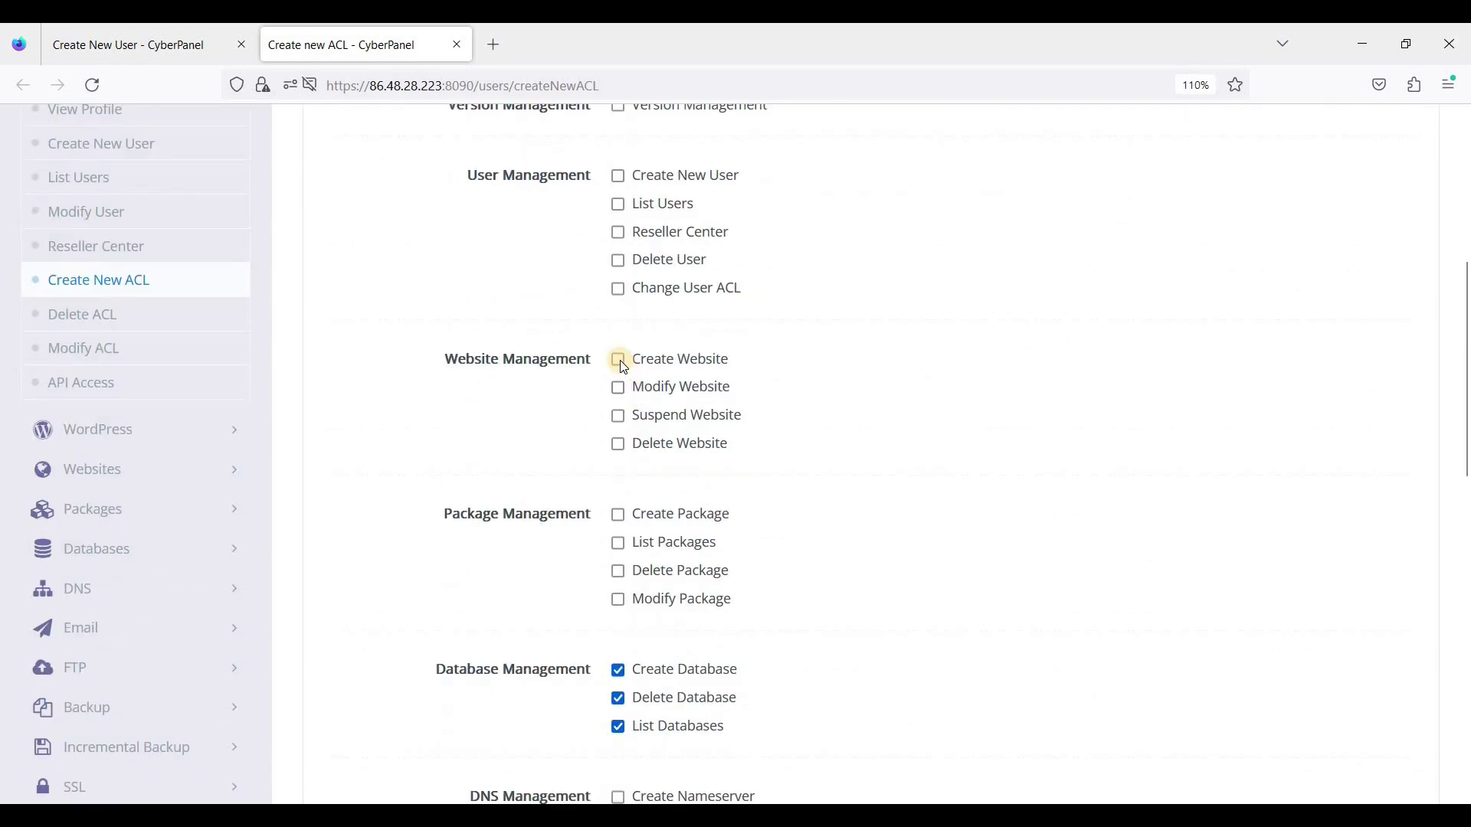
Step: Grant Moderator the Create Website and Modify Website permissions and save the ACL
left_click(618, 360)
left_click(642, 406)
scroll(762, 428, "down", 3)
scroll(659, 306, "down", 4)
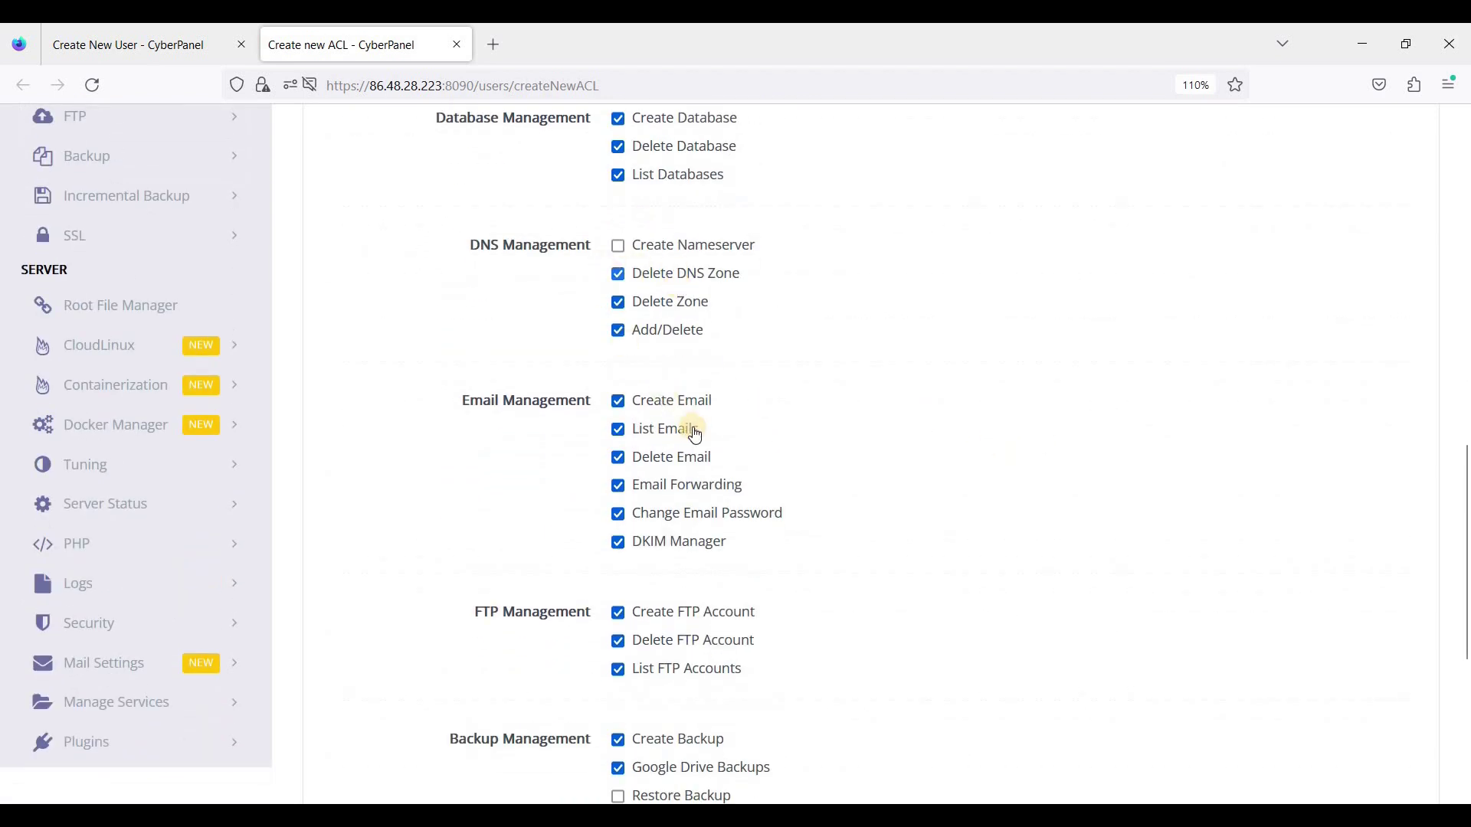
scroll(644, 483, "down", 4)
scroll(666, 595, "down", 1)
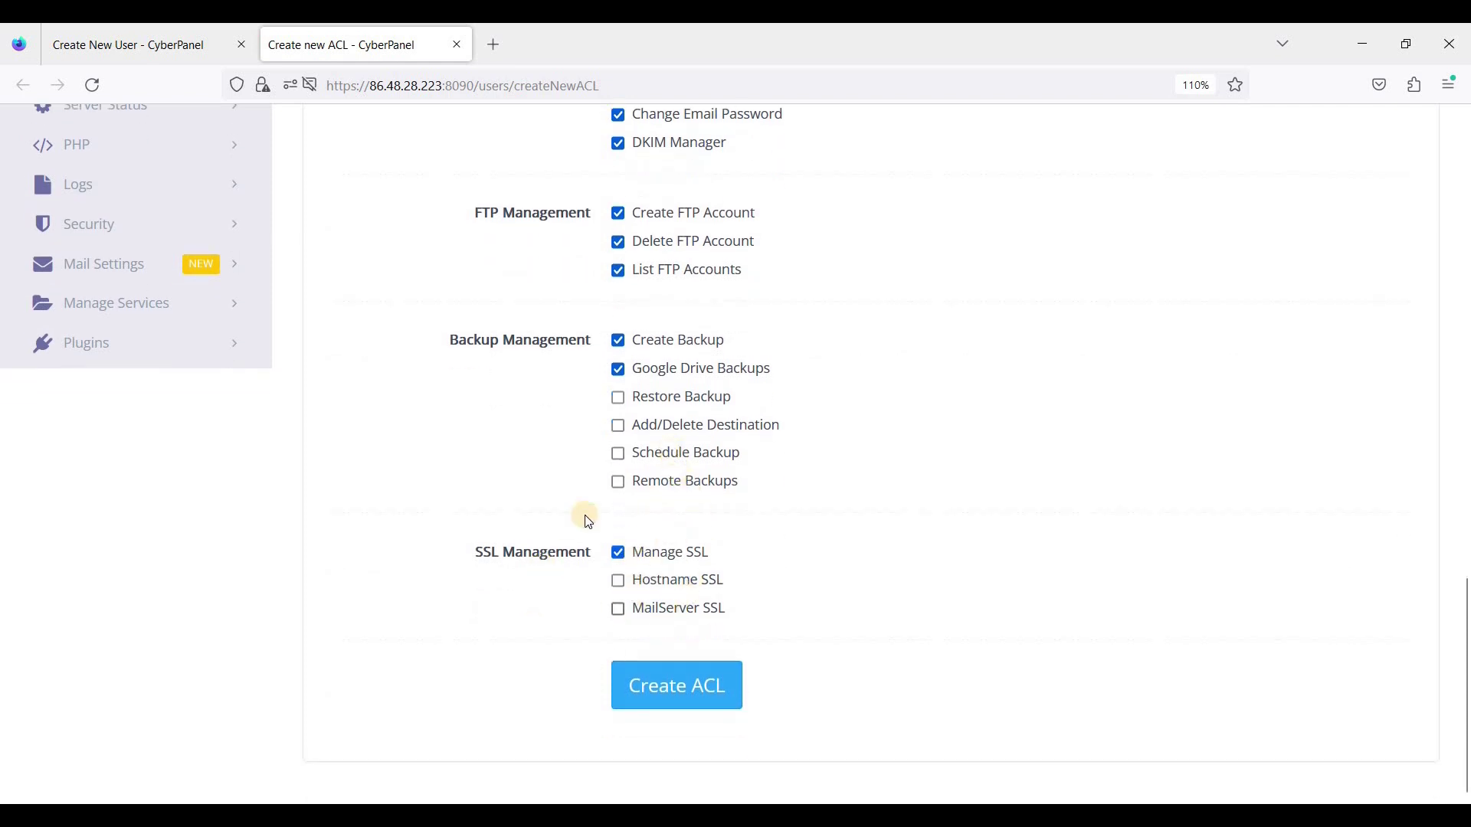
scroll(599, 521, "up", 3)
scroll(602, 526, "up", 14)
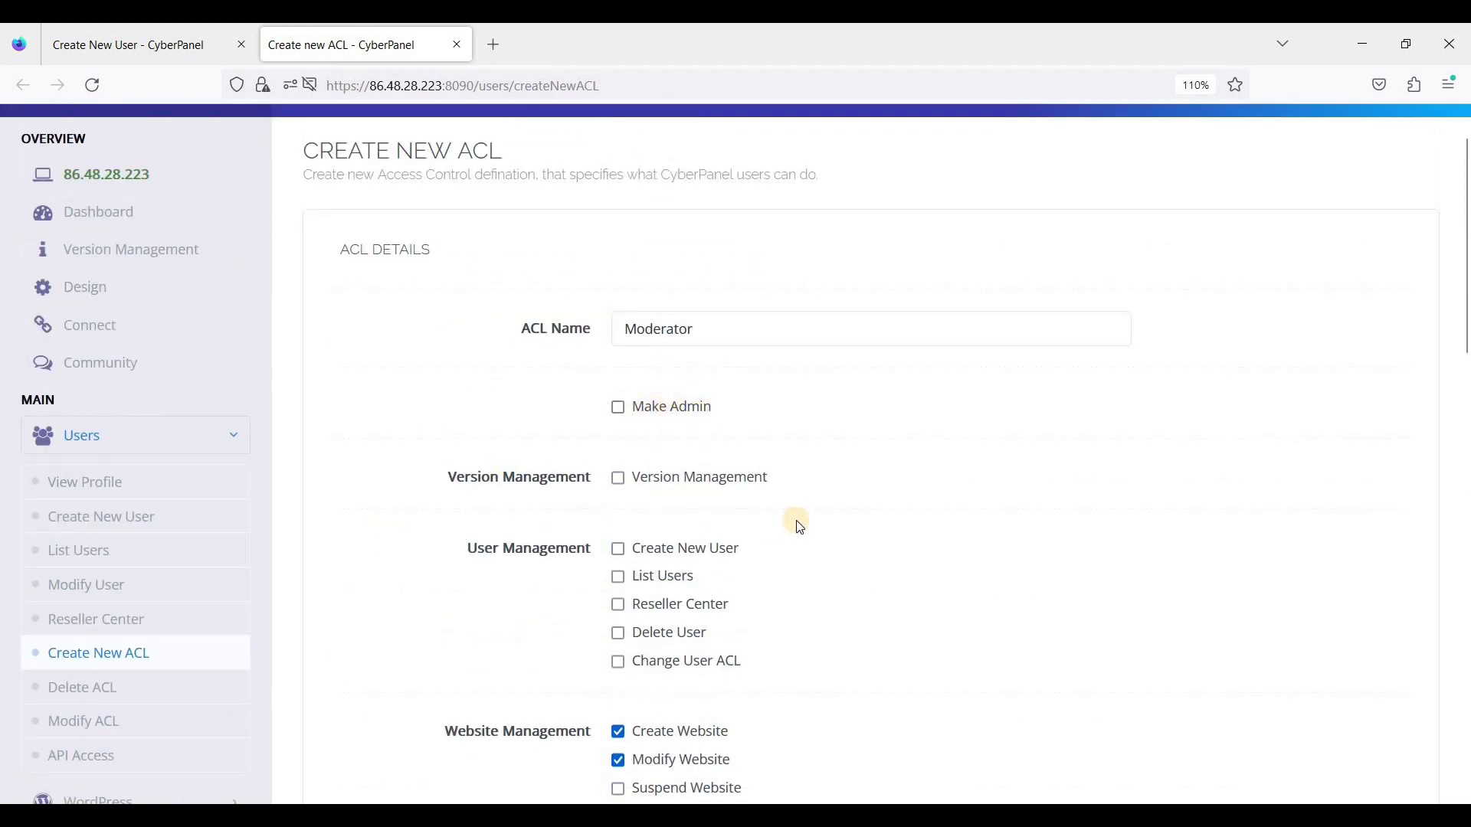
scroll(799, 526, "down", 14)
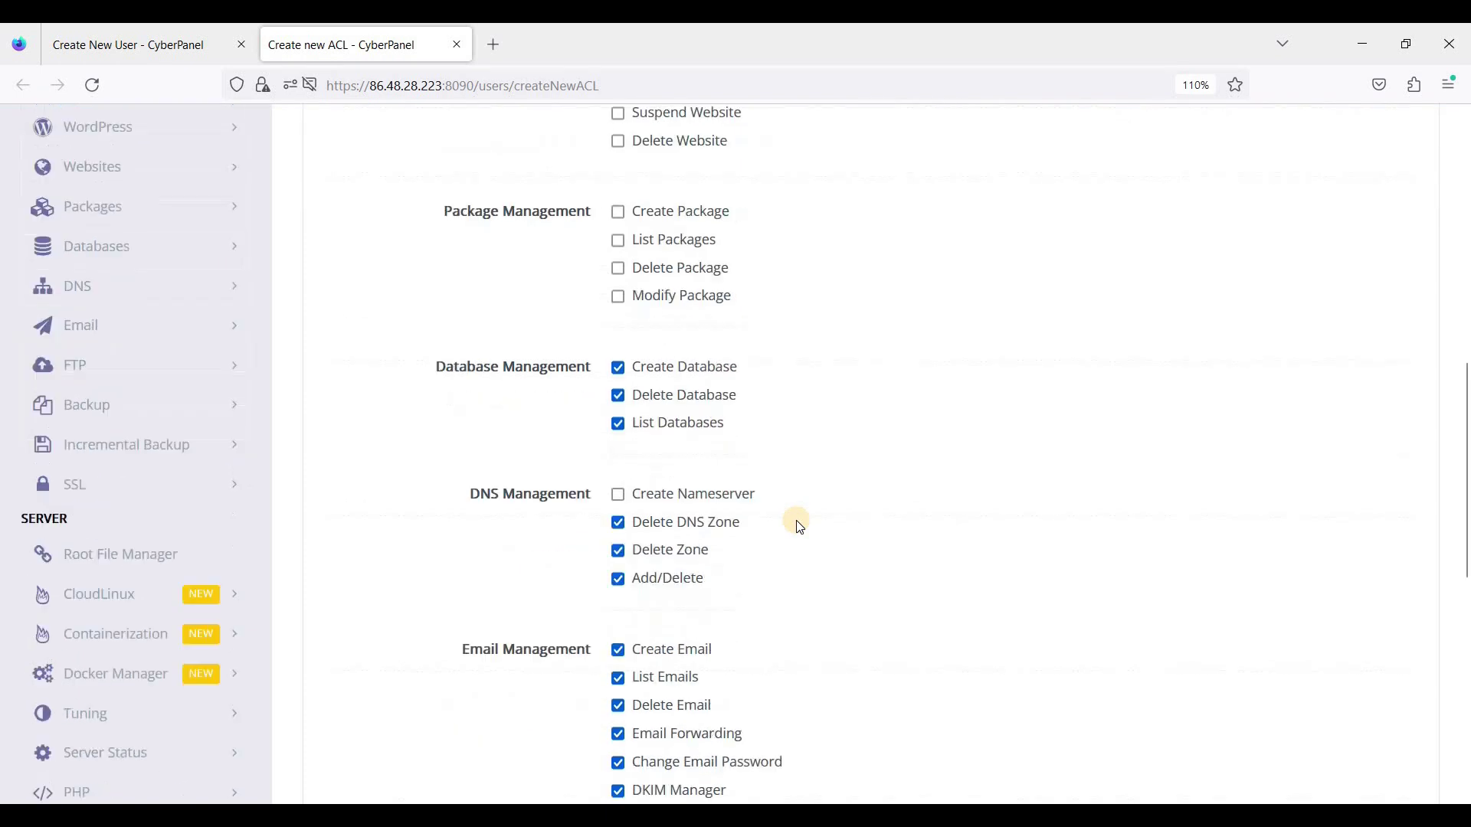
left_click(690, 673)
Step: Reload the Create New User page and confirm Moderator now appears among the ACL choices
scroll(553, 443, "up", 15)
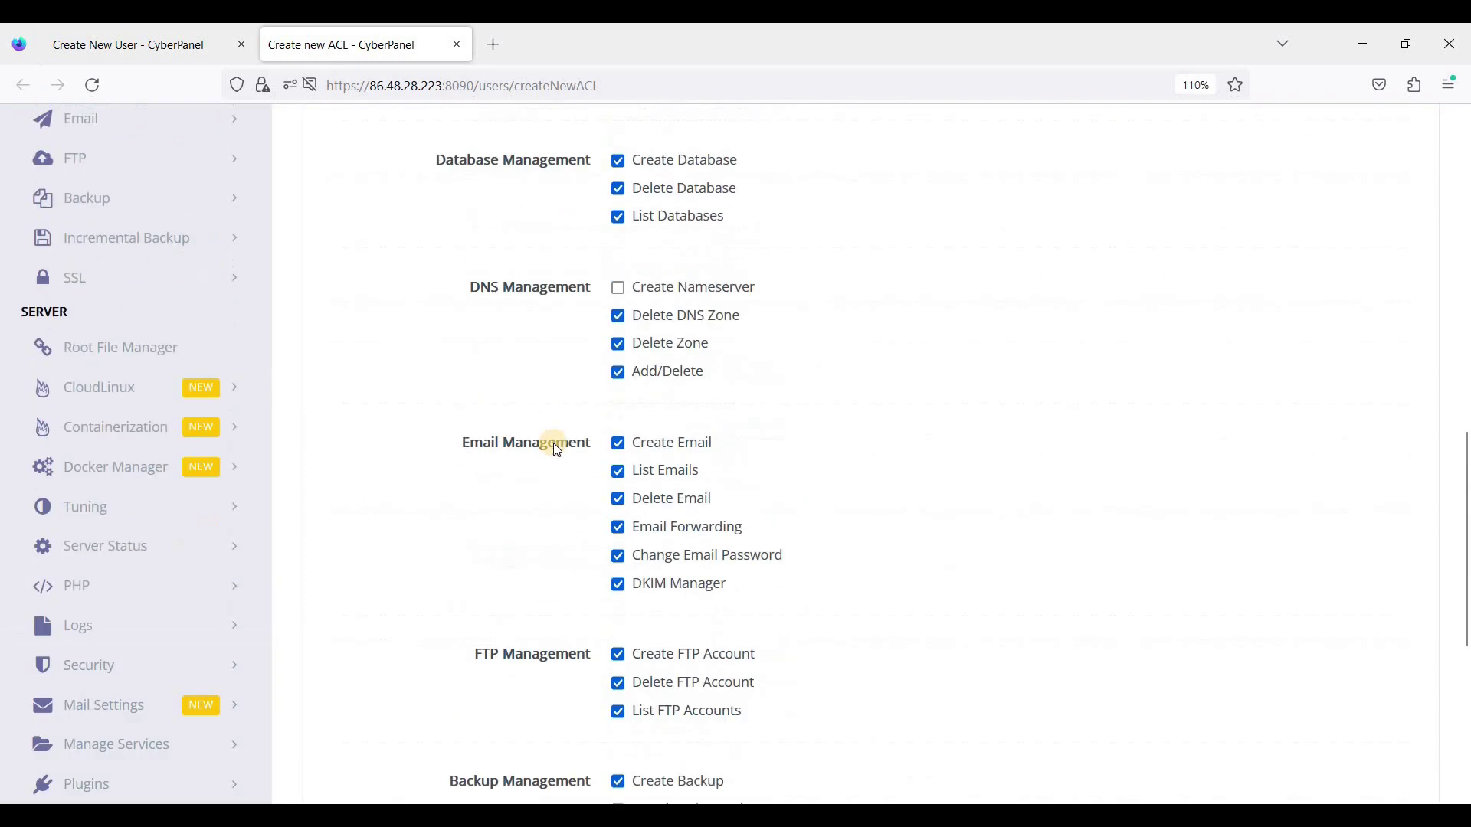
key("ctrl+shift+Tab")
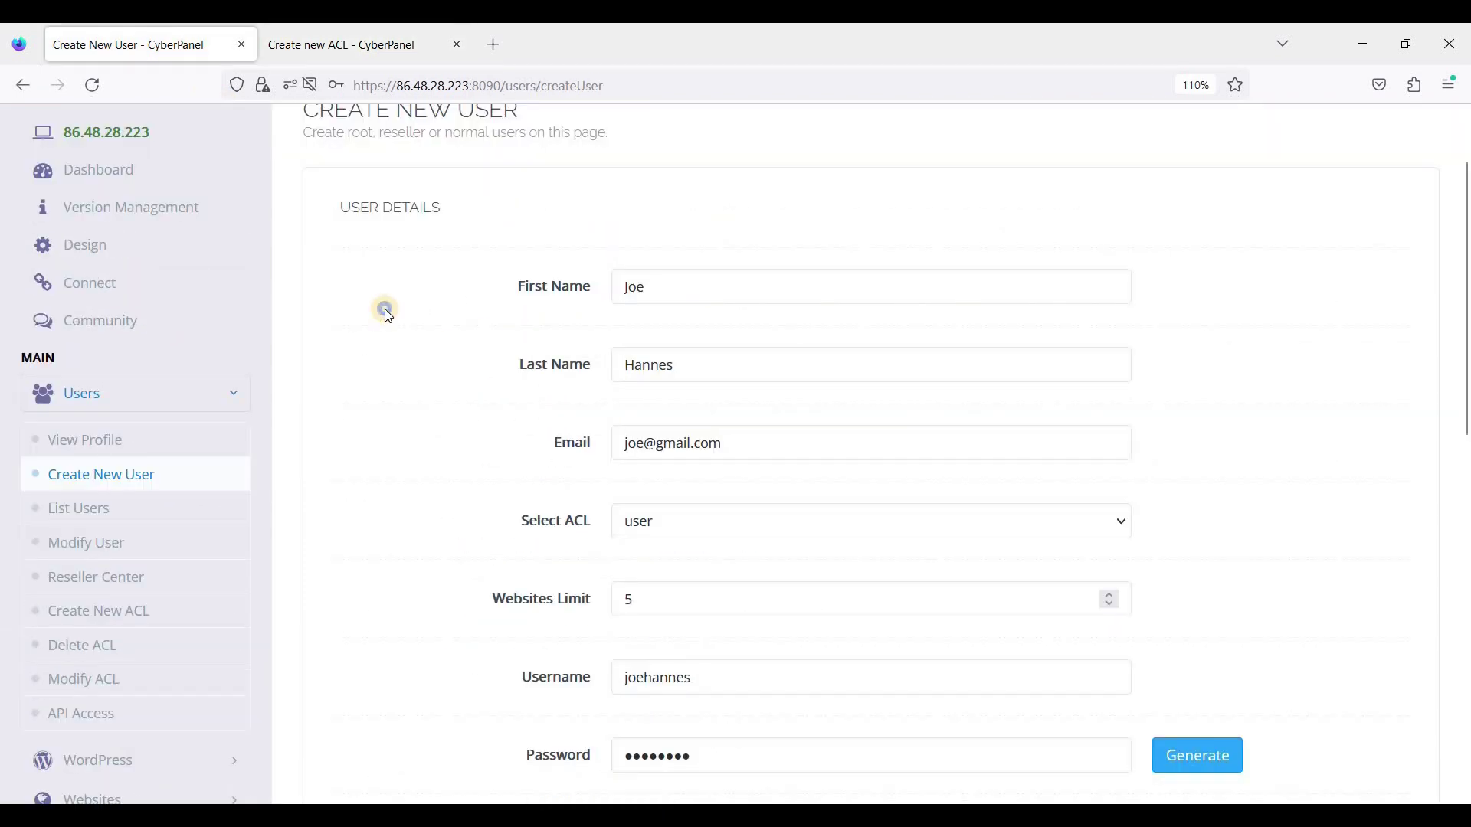
right_click(384, 307)
left_click(505, 329)
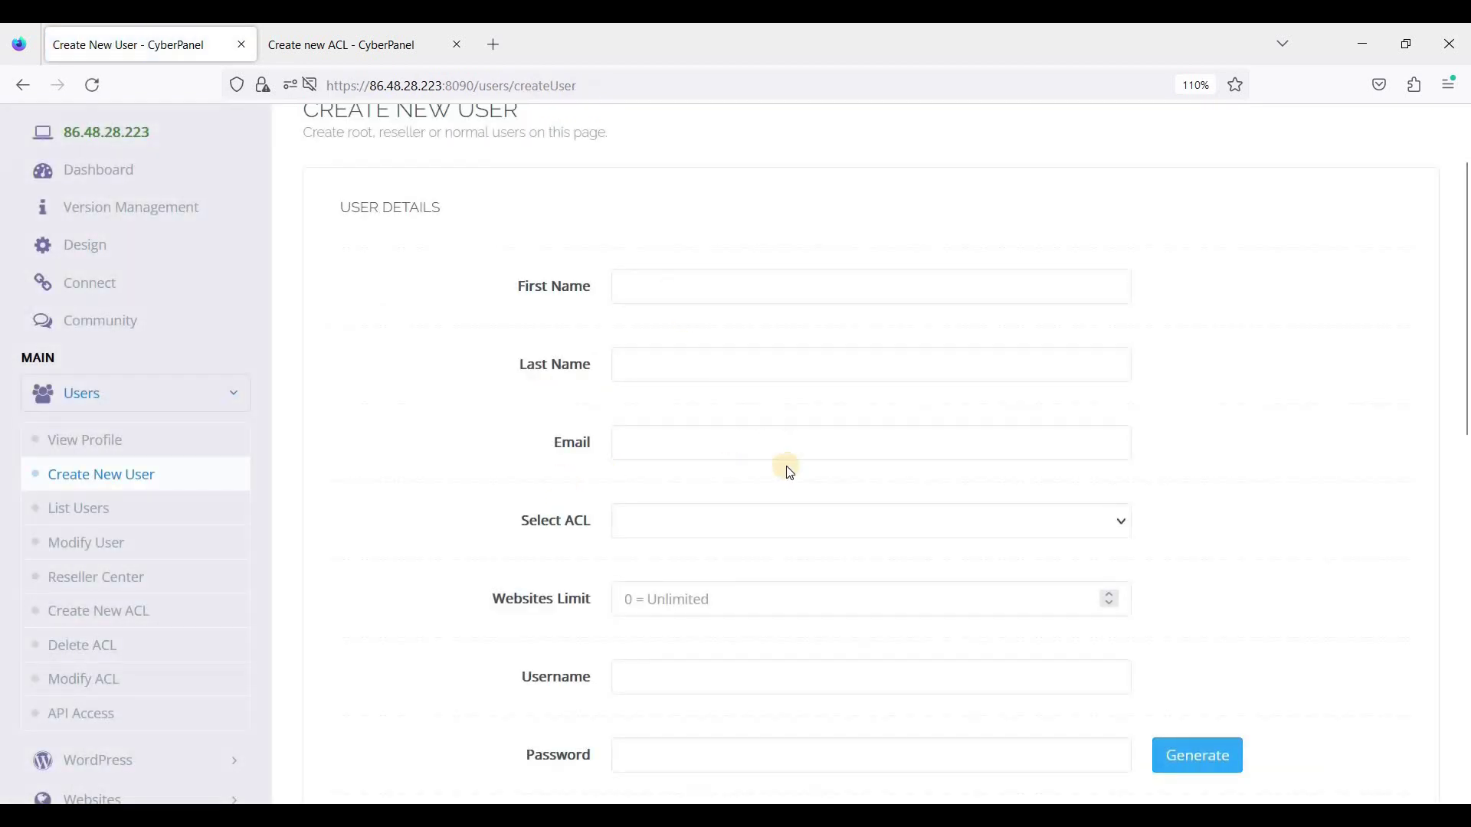
scroll(662, 366, "down", 2)
left_click(681, 416)
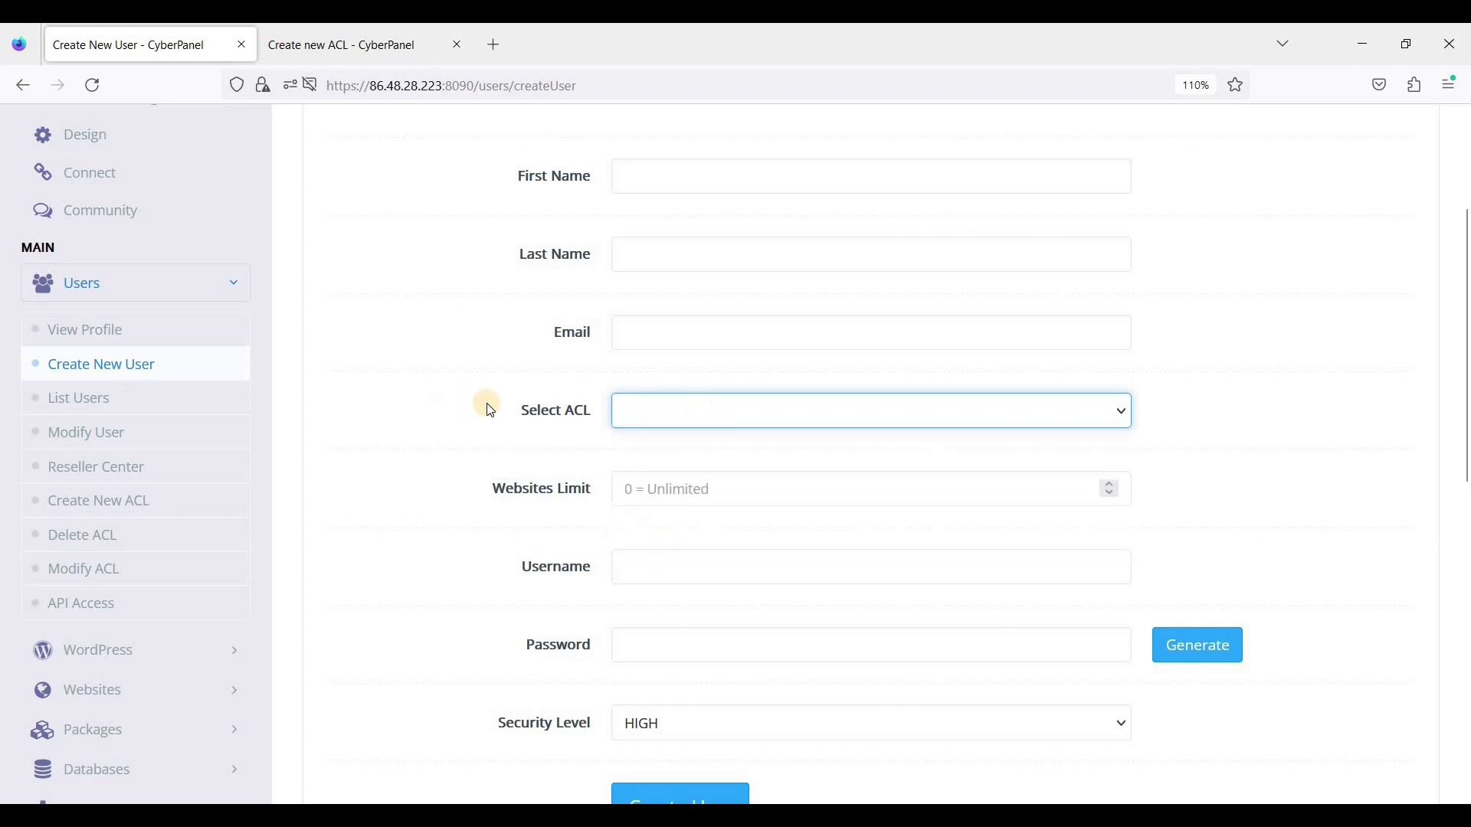
scroll(229, 445, "up", 2)
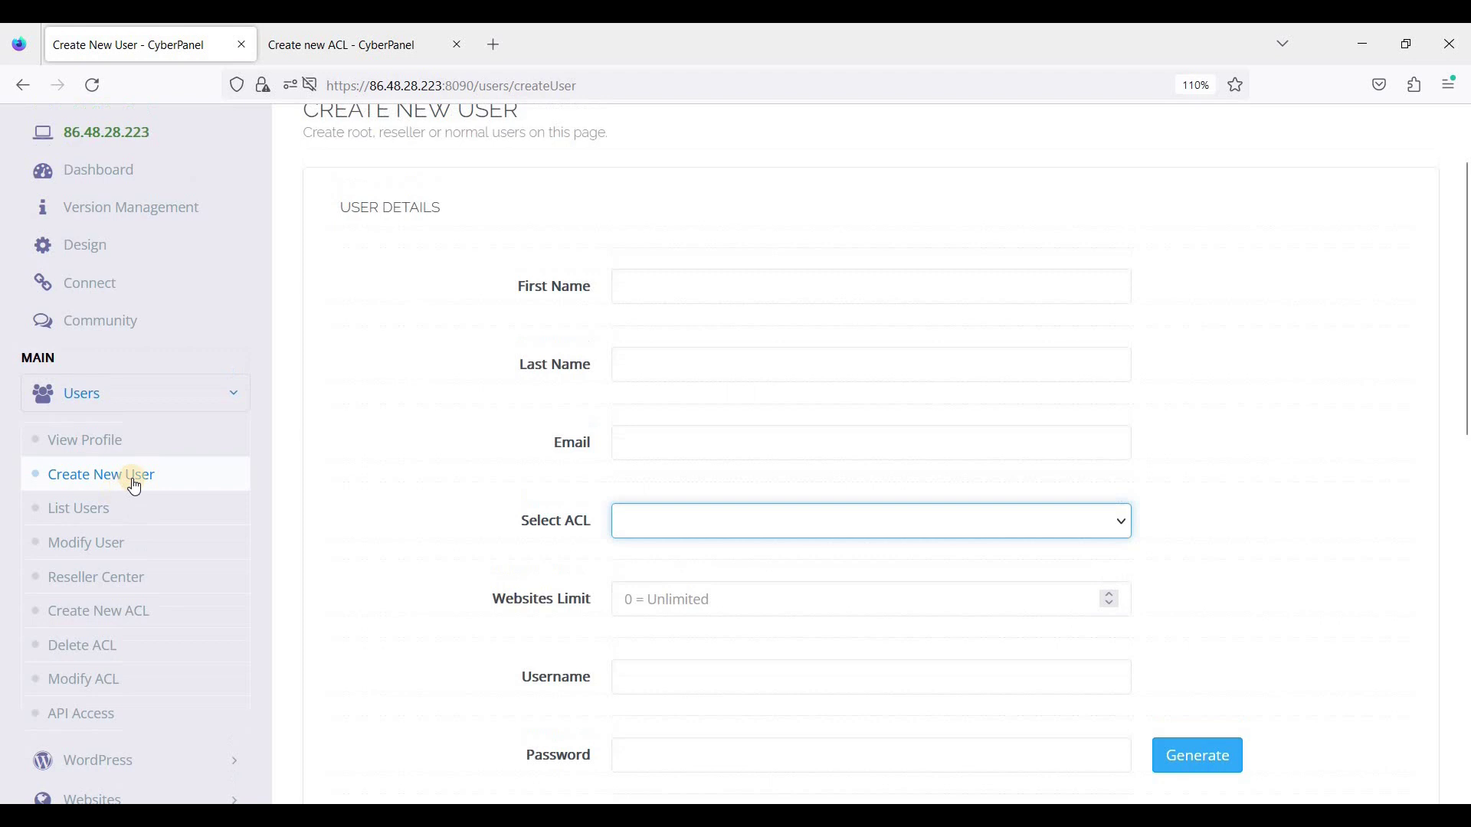
Step: Enter the reseller's first name, last name and e-mail, and assign the reseller ACL
left_click(700, 278)
type("Jan")
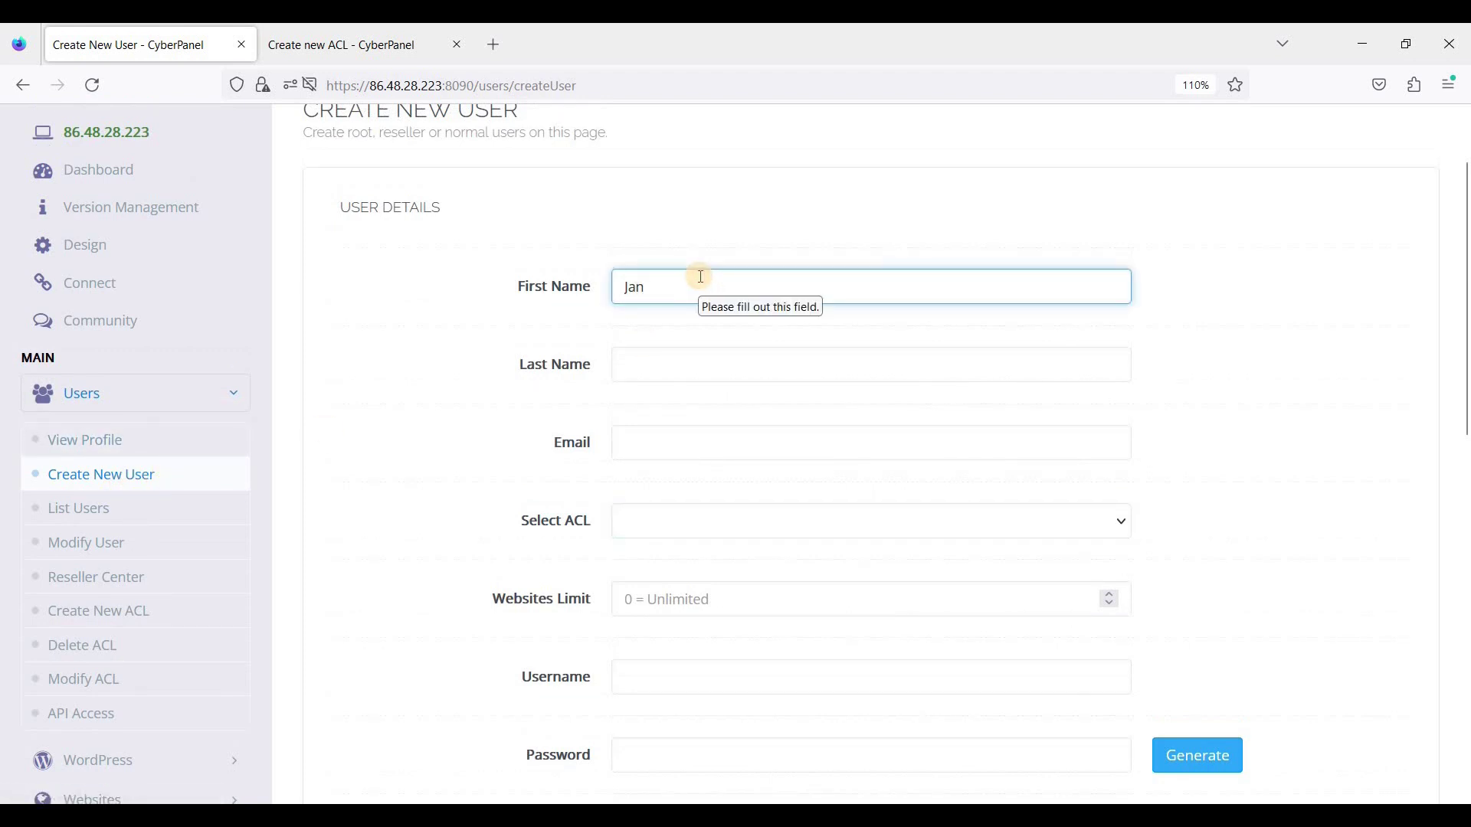
type("e")
left_click(668, 369)
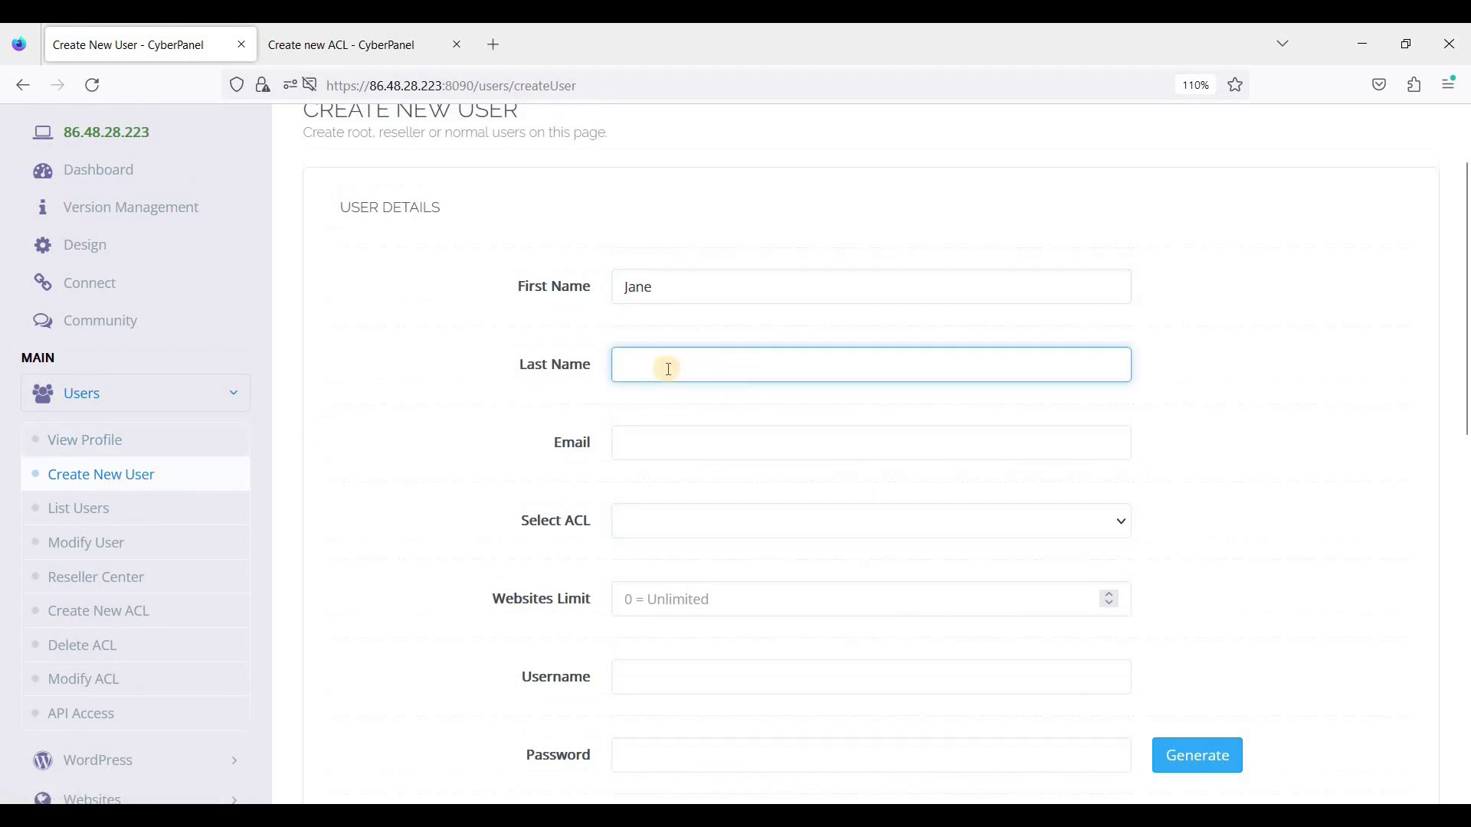
type("Doe")
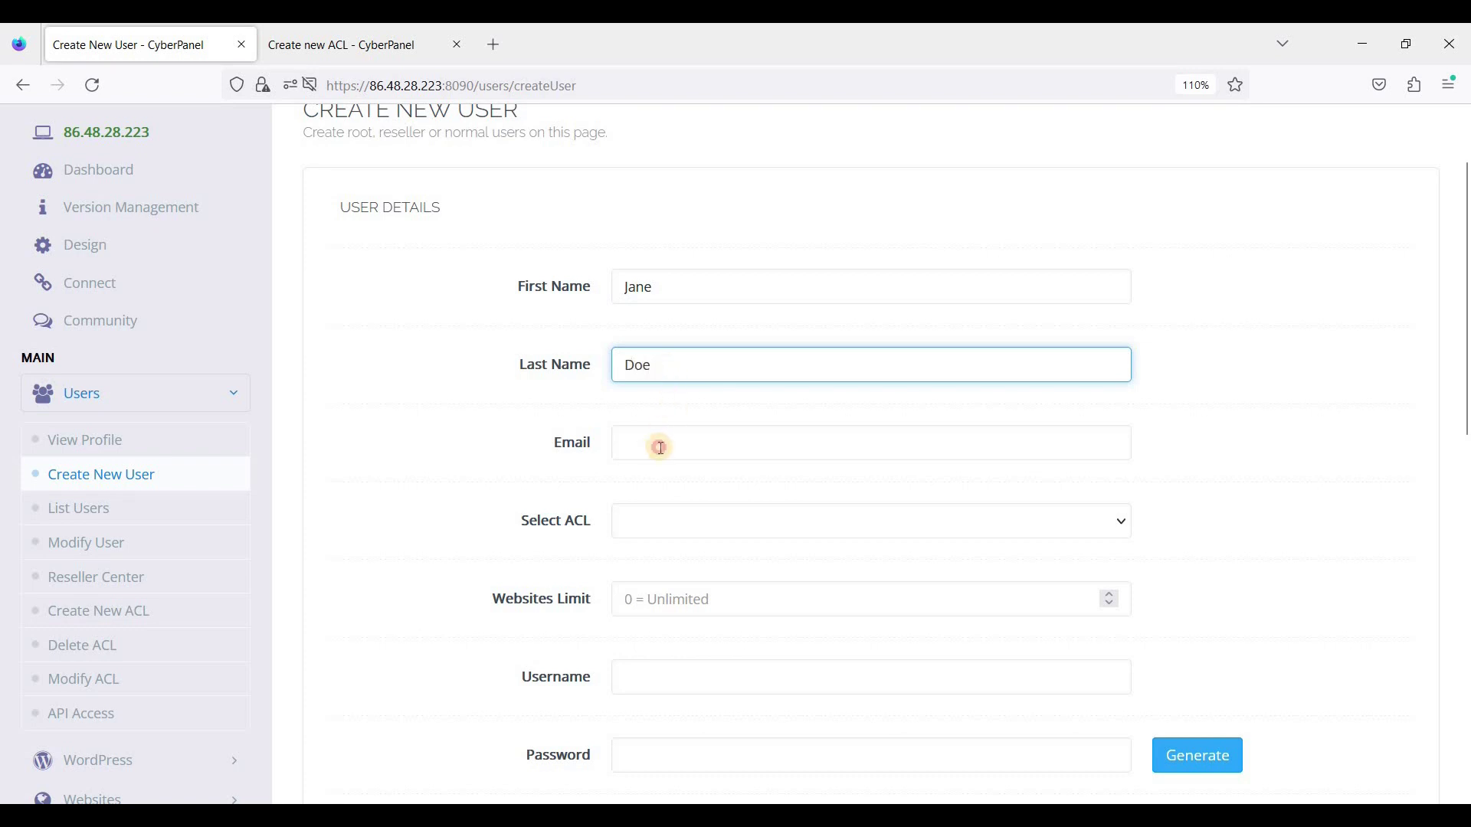
left_click(661, 448)
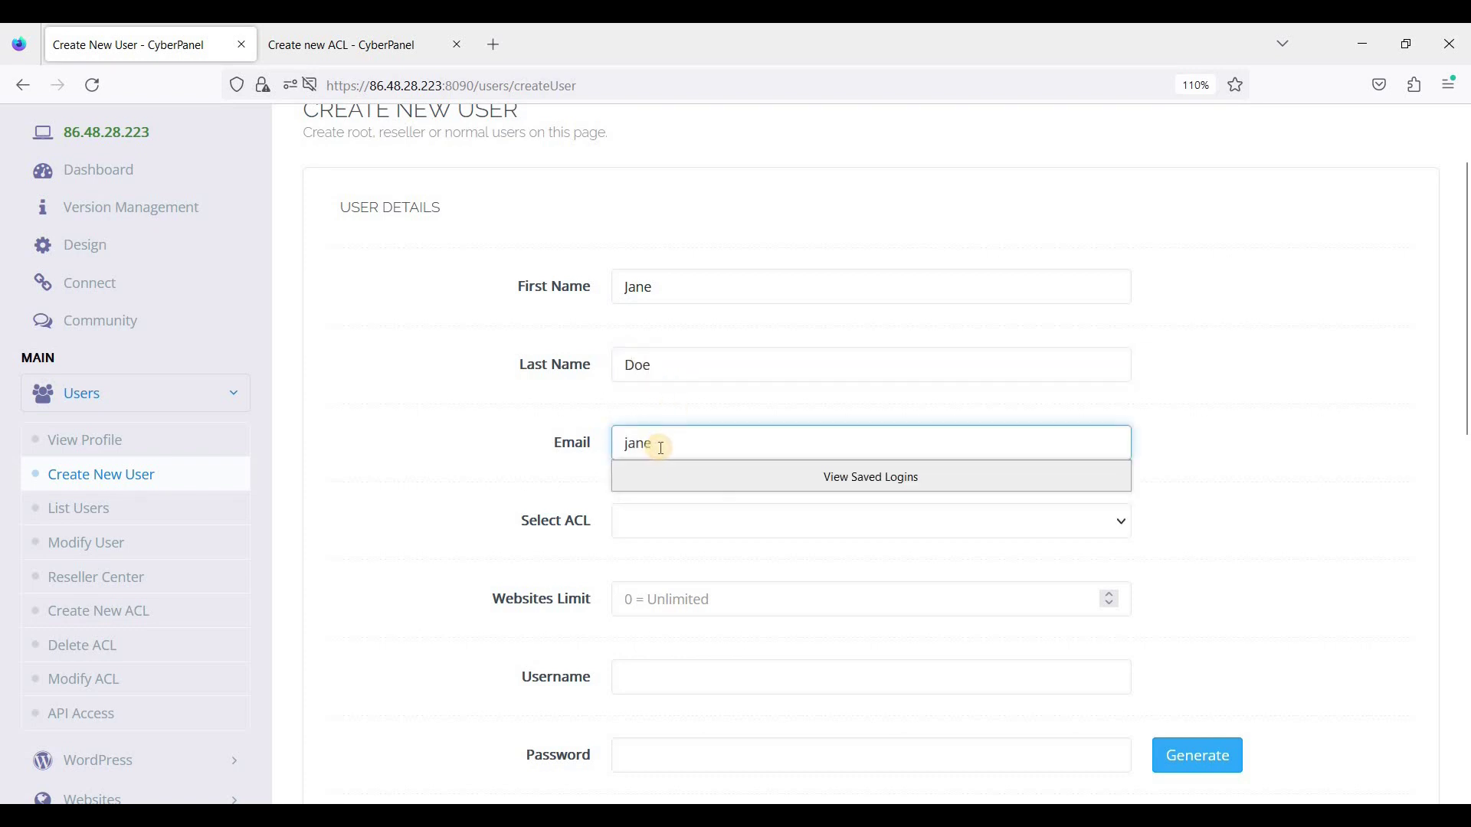
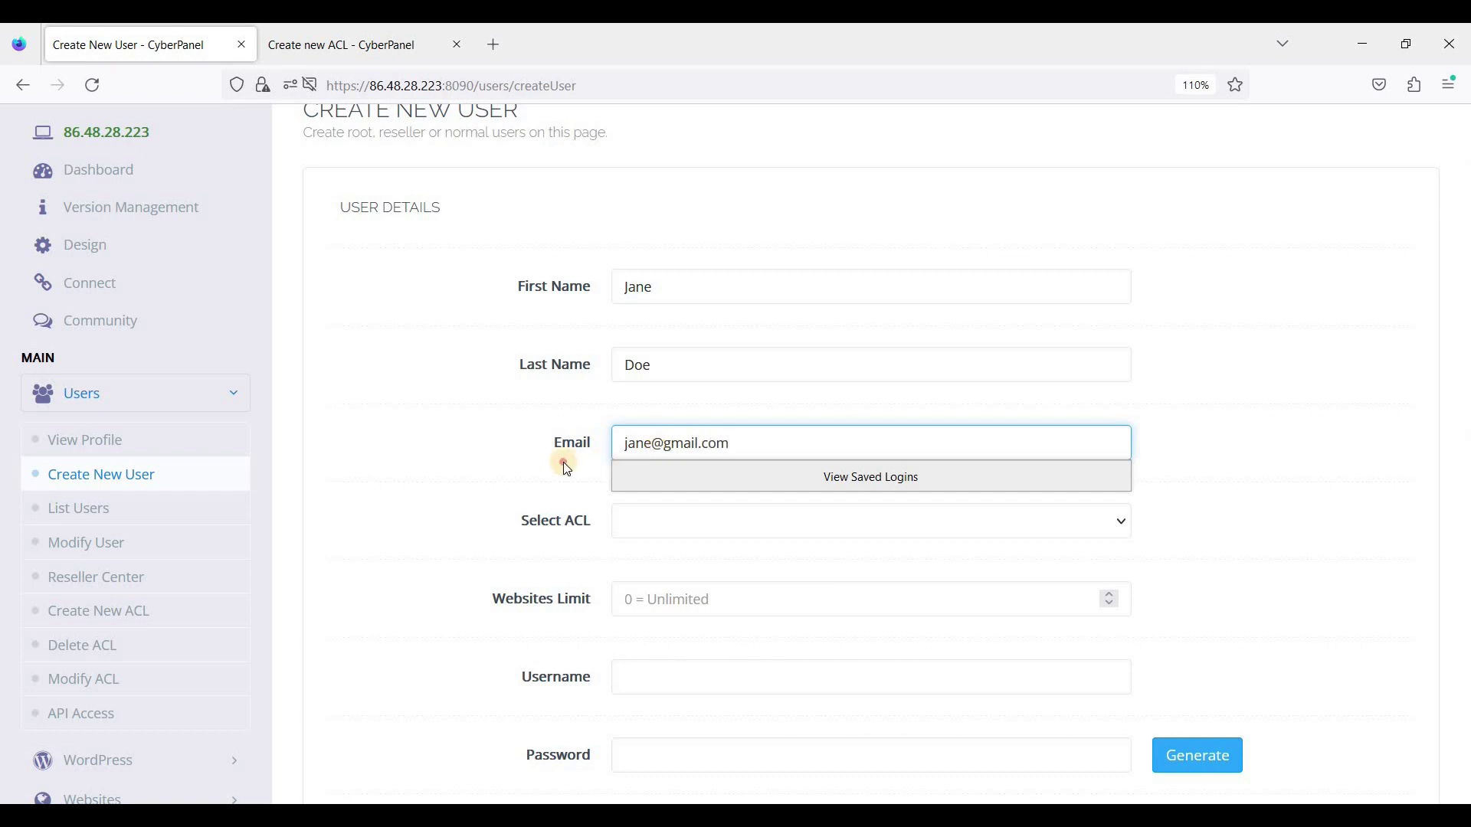
left_click(696, 519)
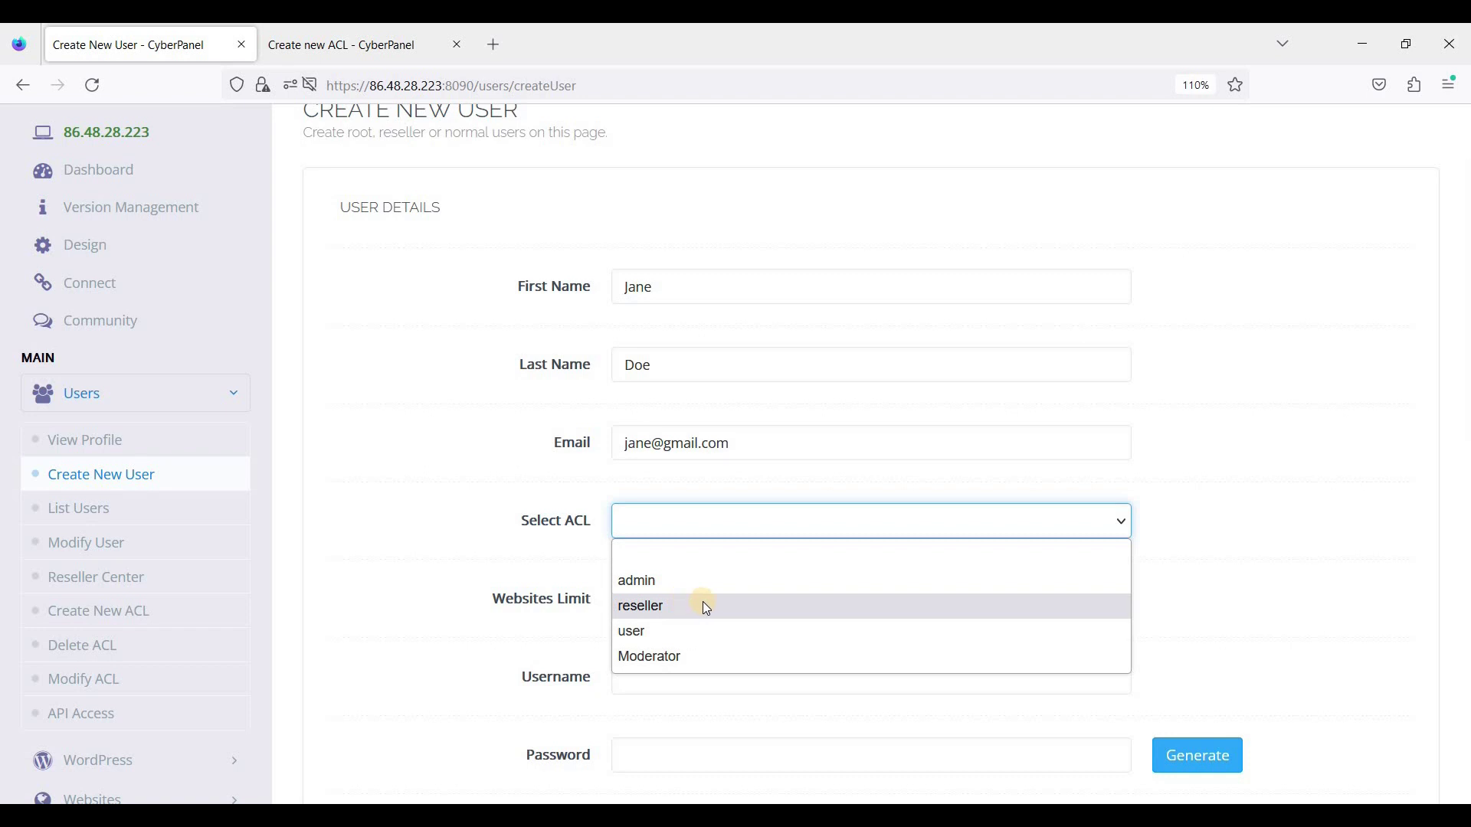
left_click(705, 606)
Step: Set websites limit to 5 and enter the account's username and password
left_click(678, 608)
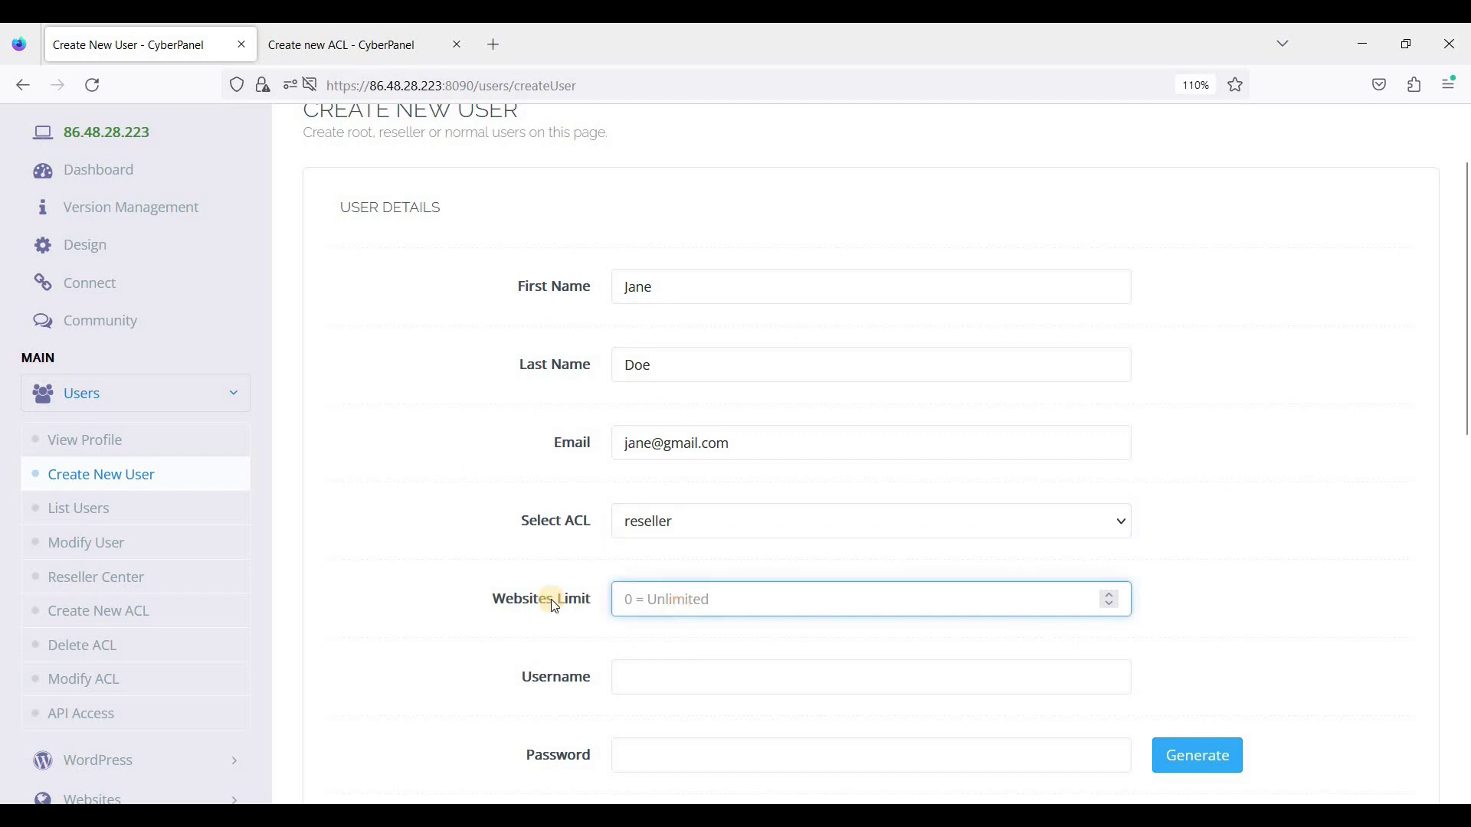
type("5")
scroll(617, 571, "down", 2)
left_click(618, 573)
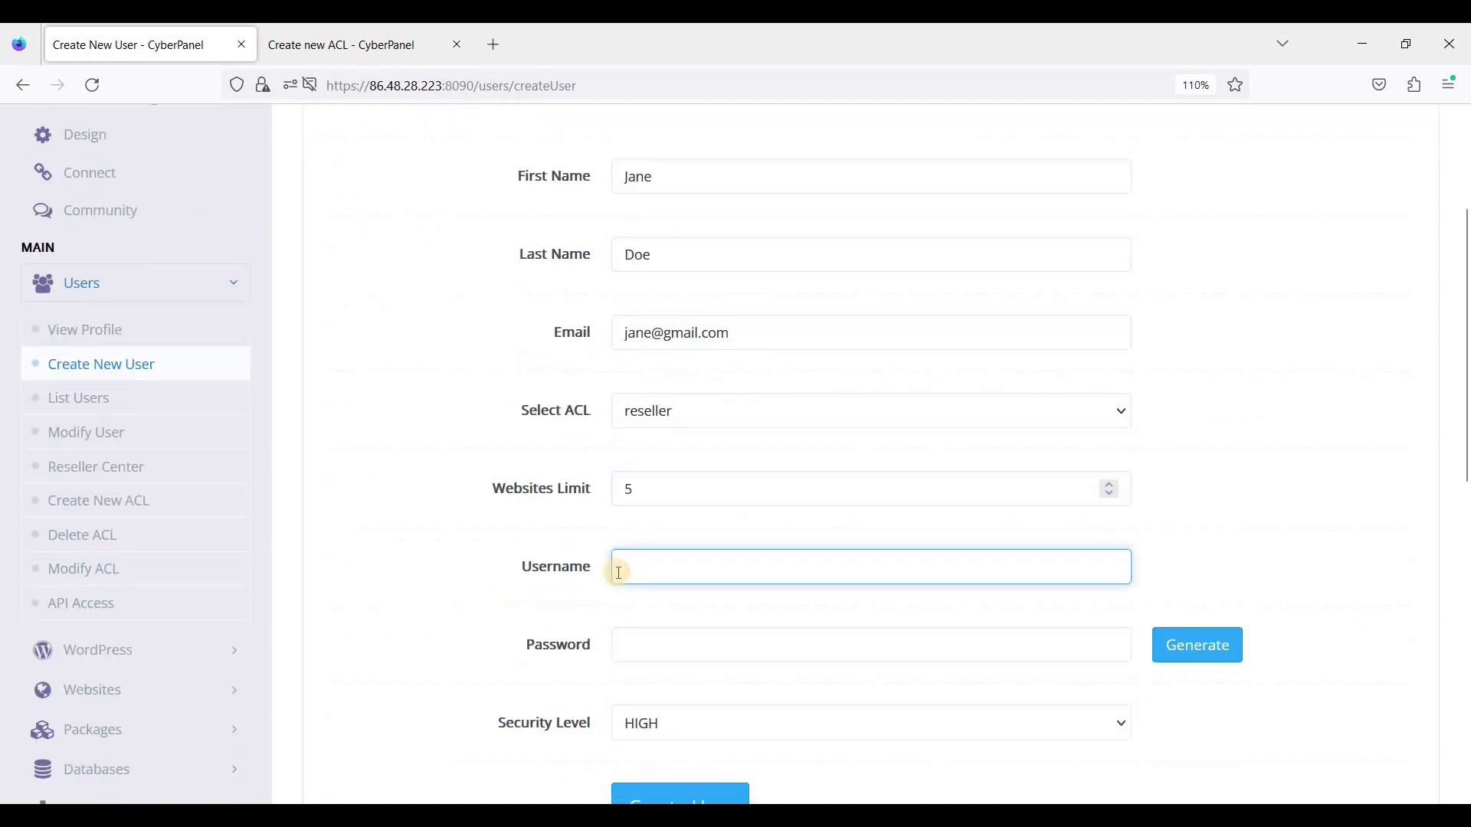
type("janedoe")
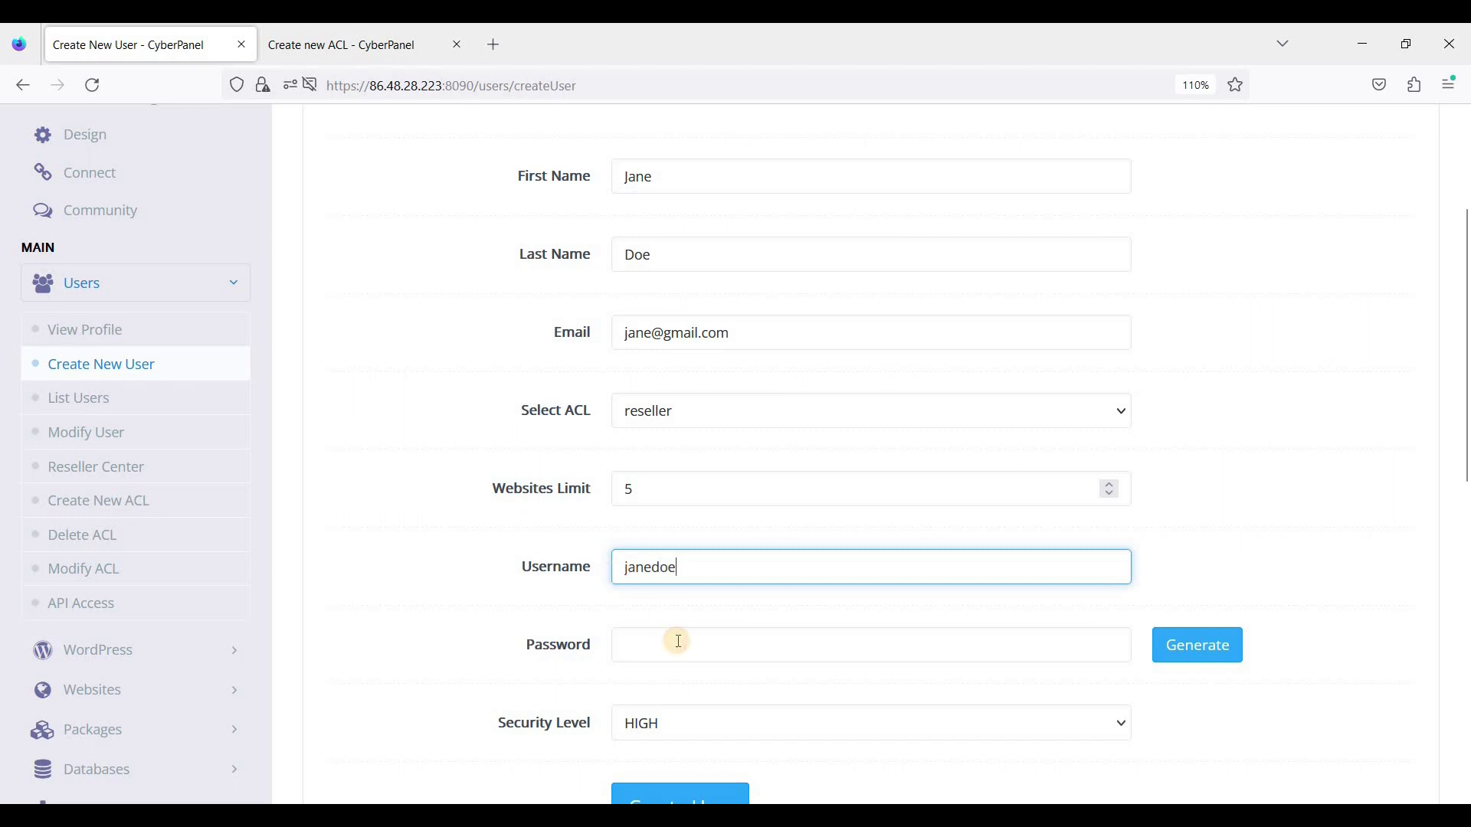
left_click(679, 641)
type("123456789")
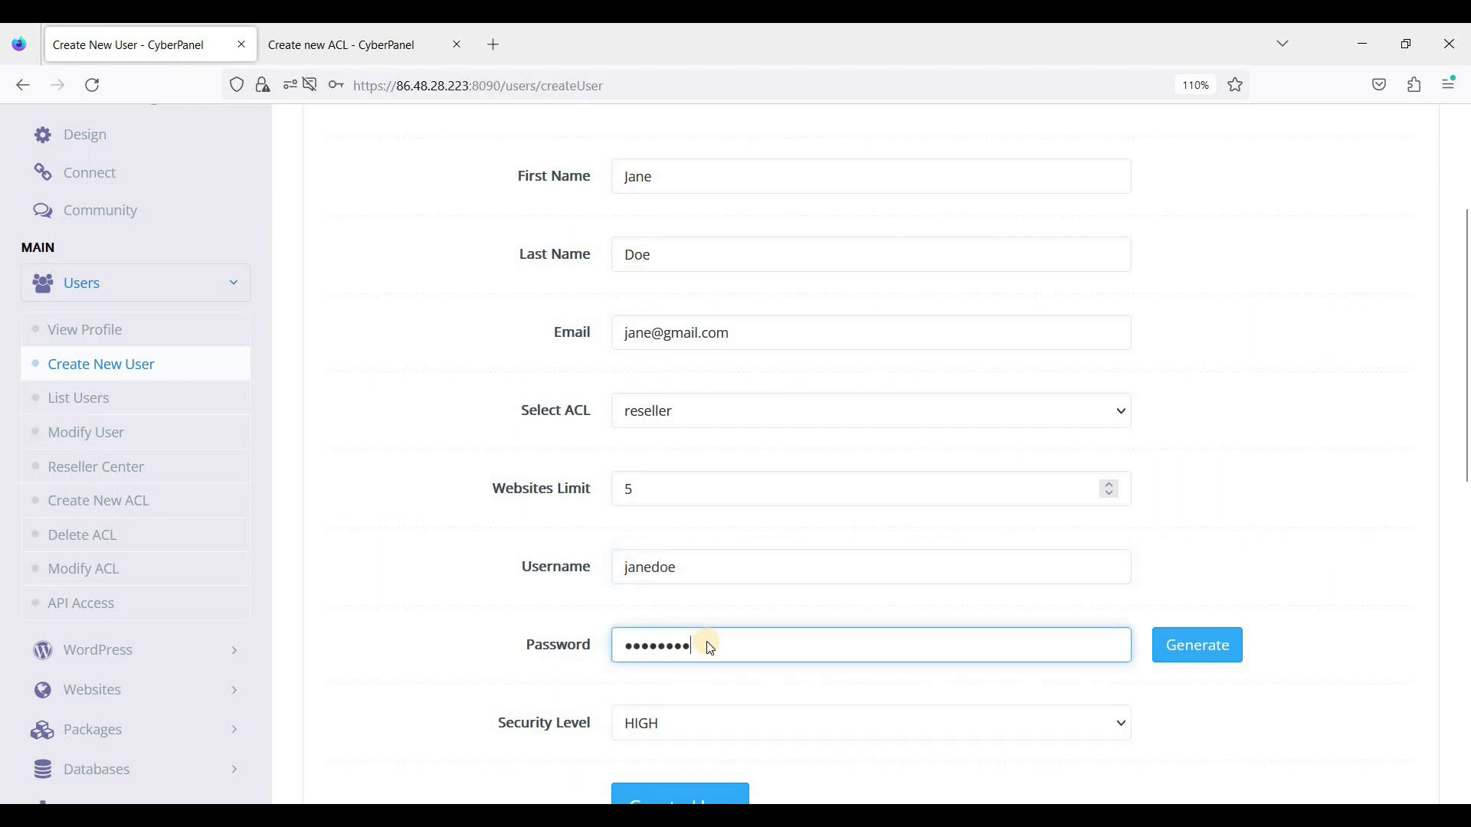
scroll(690, 628, "down", 3)
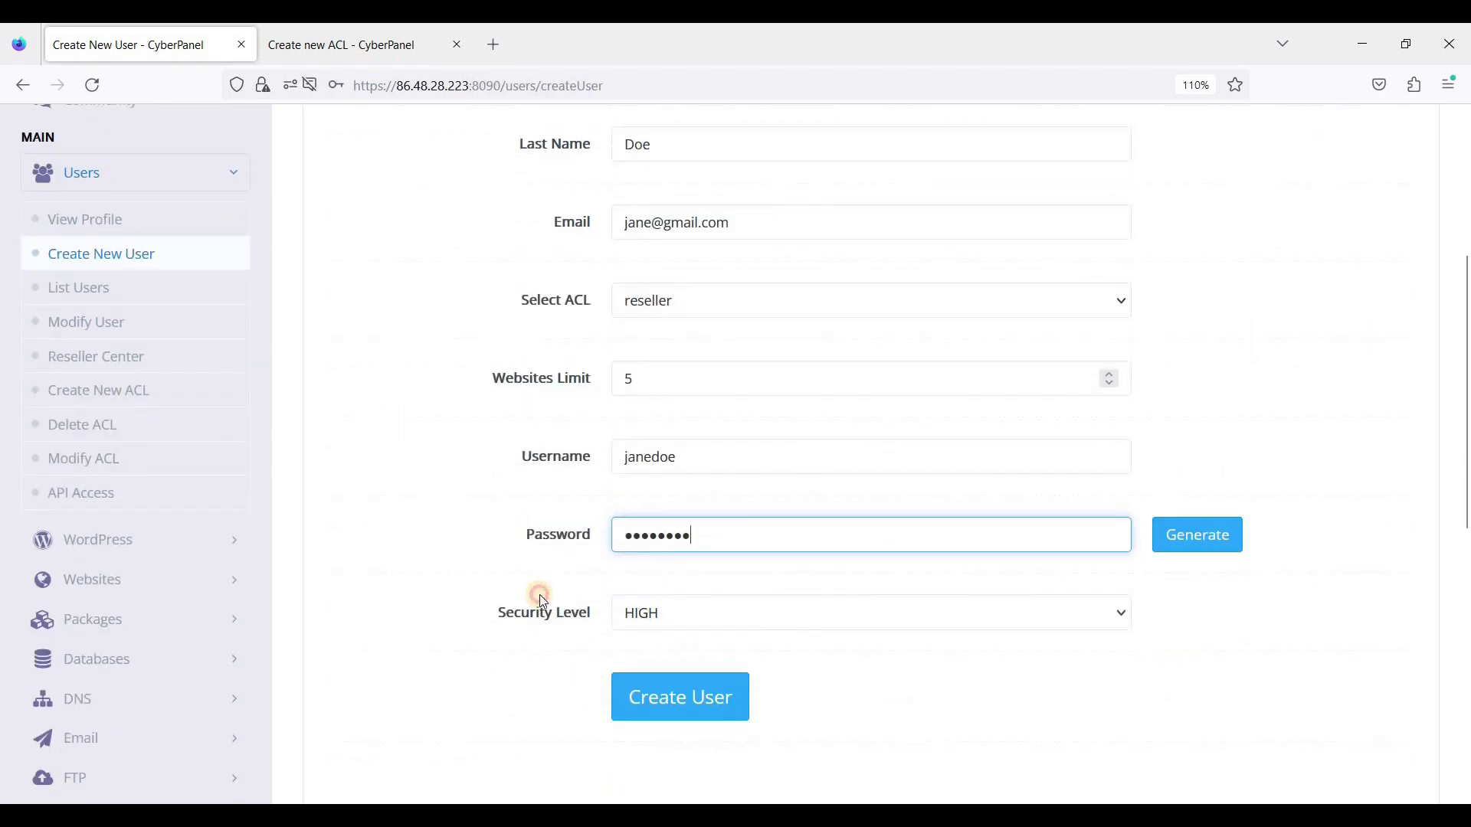
Step: Keep the security level at HIGH after briefly switching it to LOW
left_click(676, 616)
left_click(676, 617)
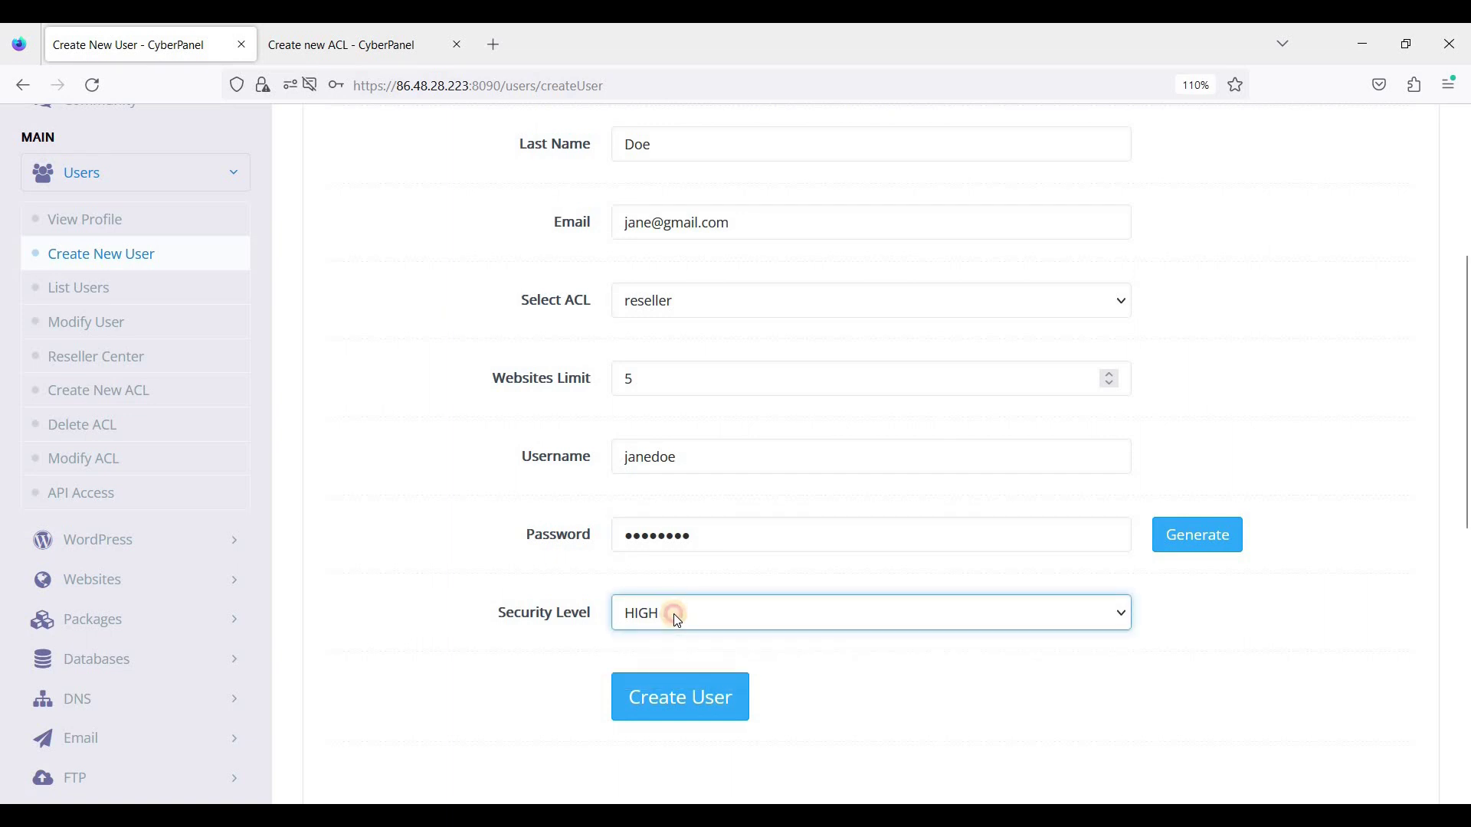
left_click(677, 617)
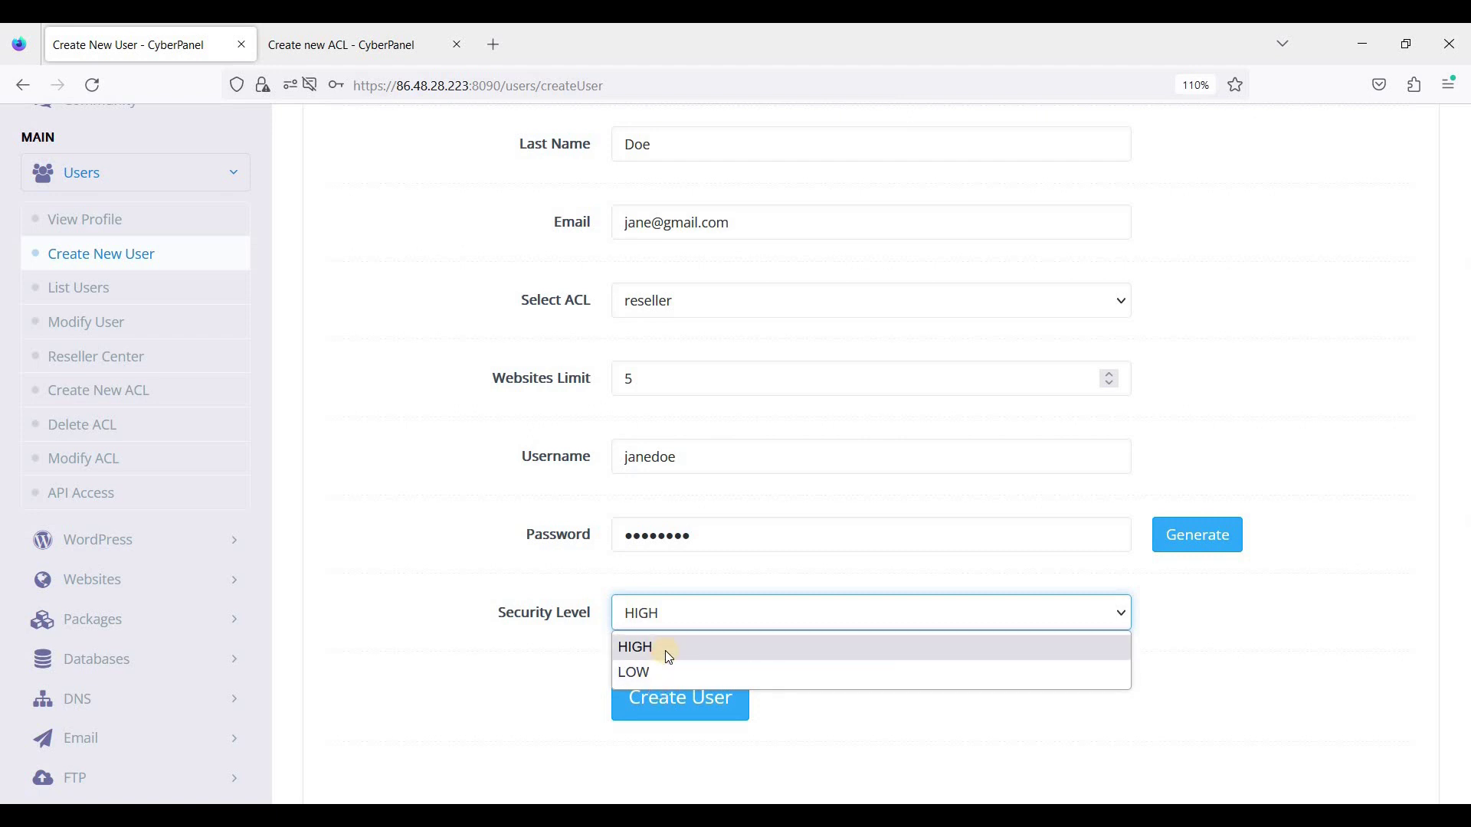
left_click(674, 613)
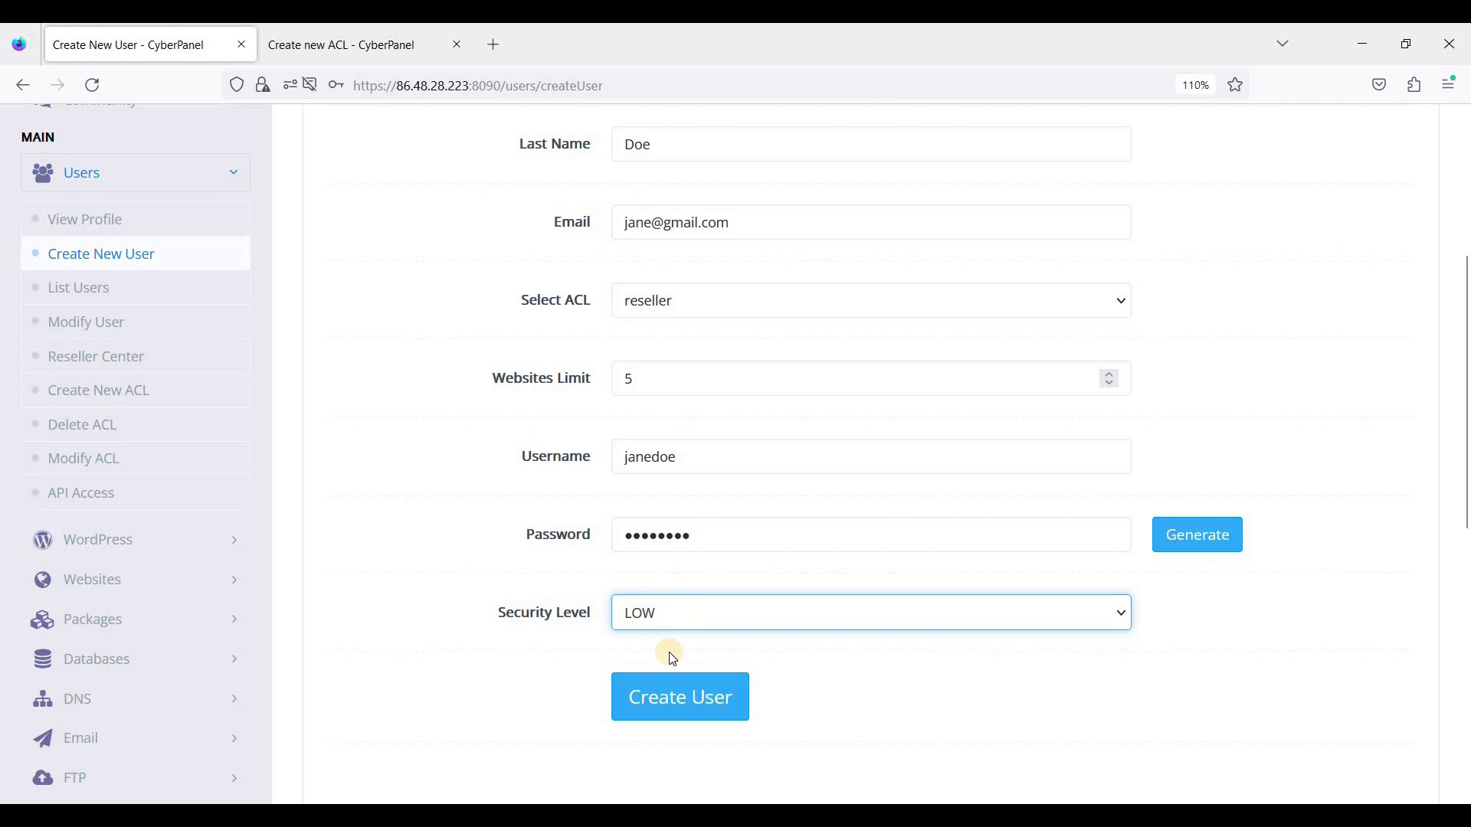
left_click(689, 627)
left_click(690, 636)
Step: Review the filled form and create the reseller account
scroll(498, 416, "up", 5)
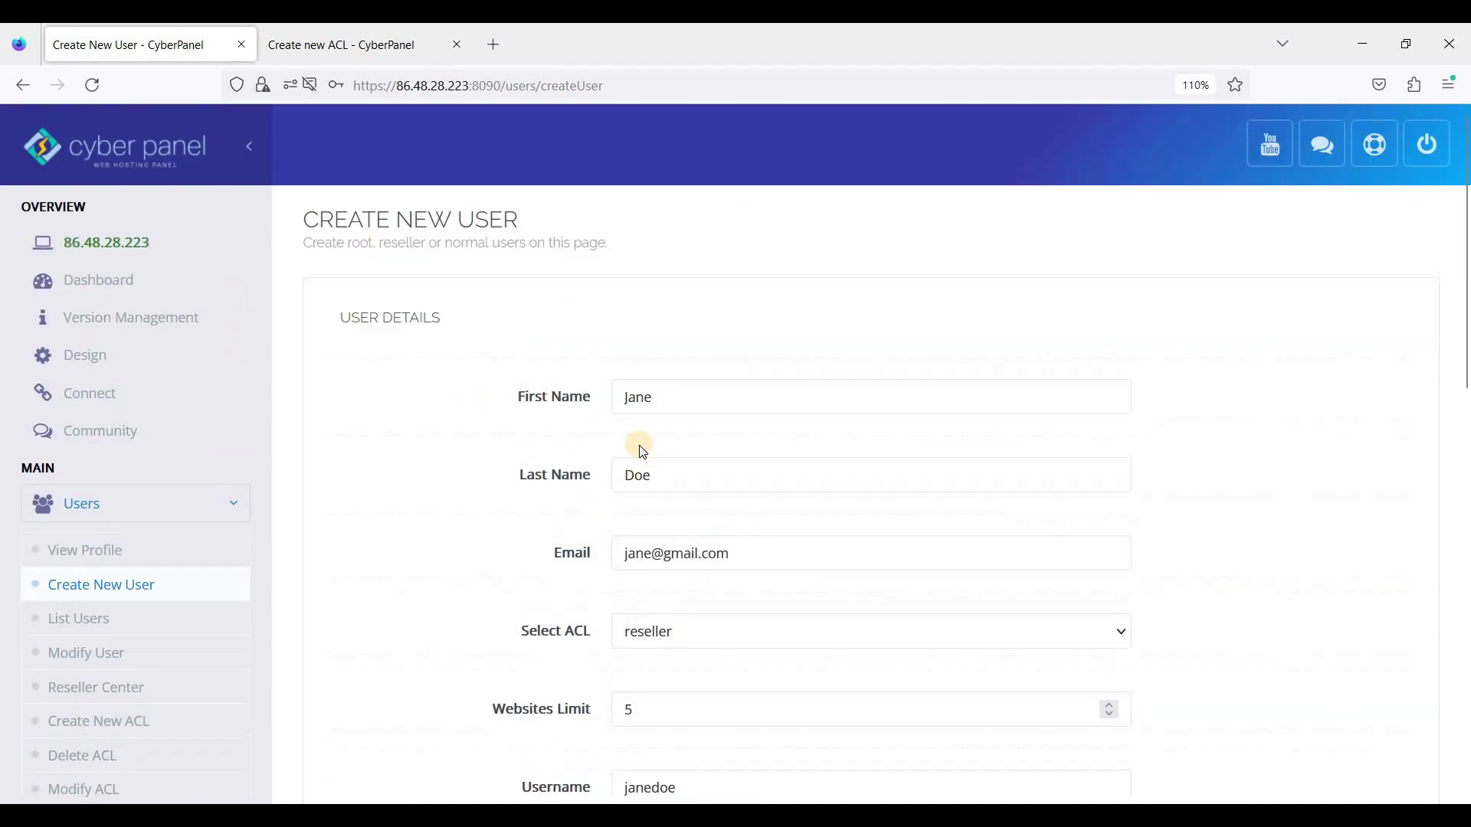
scroll(609, 448, "down", 5)
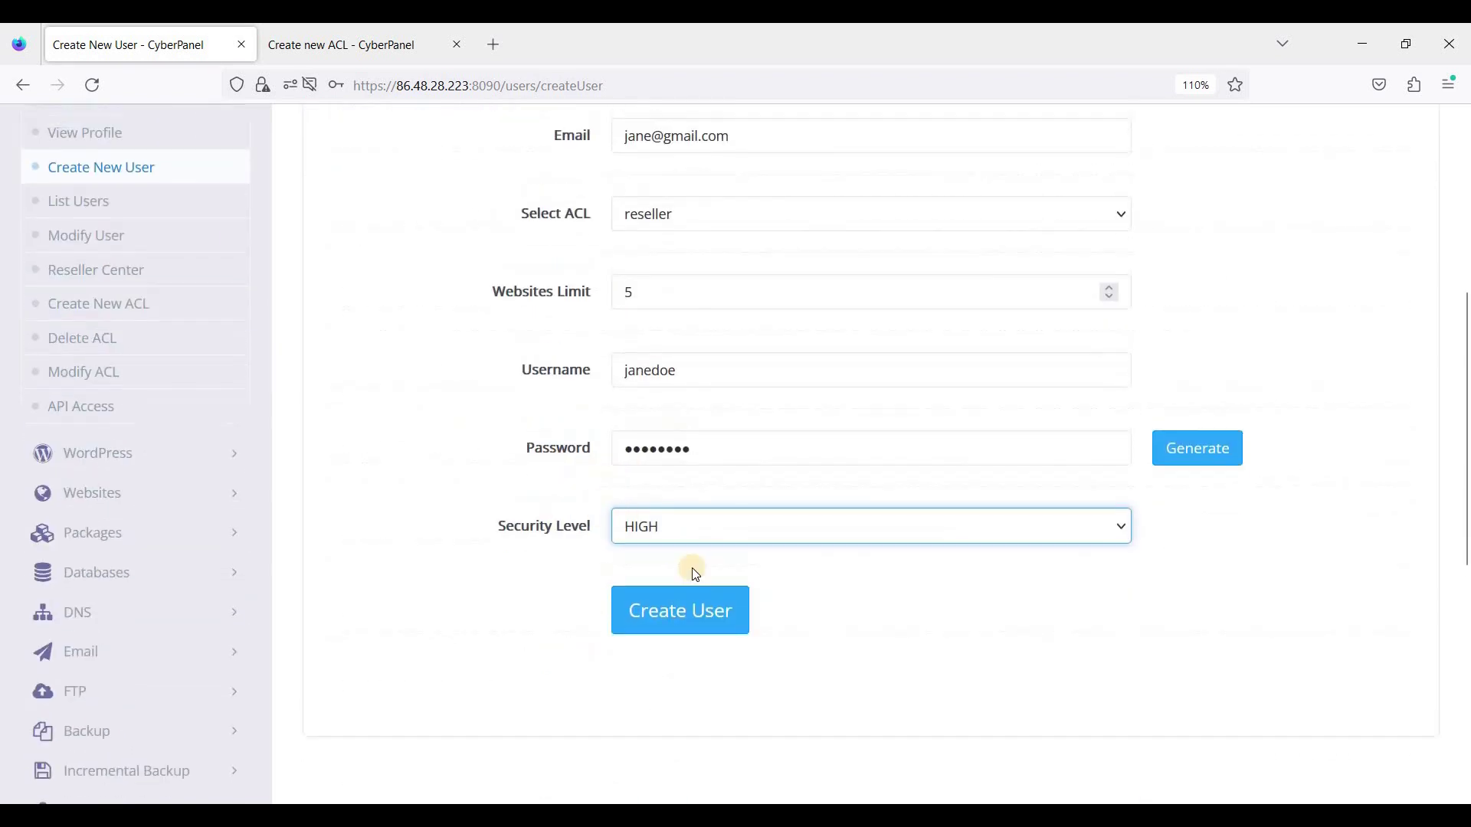
scroll(689, 567, "up", 2)
scroll(486, 521, "down", 2)
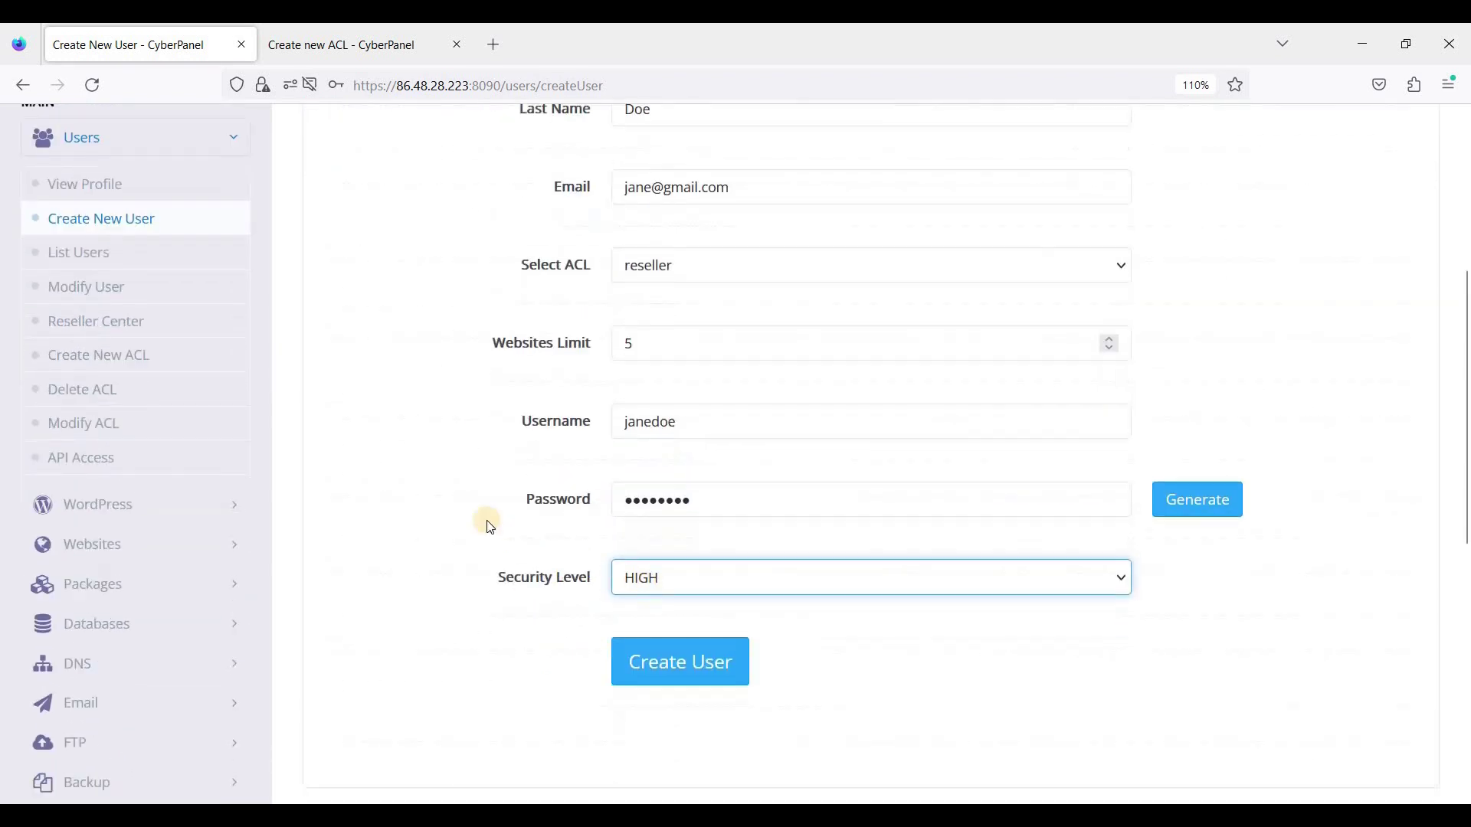
scroll(575, 567, "up", 8)
scroll(660, 611, "down", 10)
left_click(658, 494)
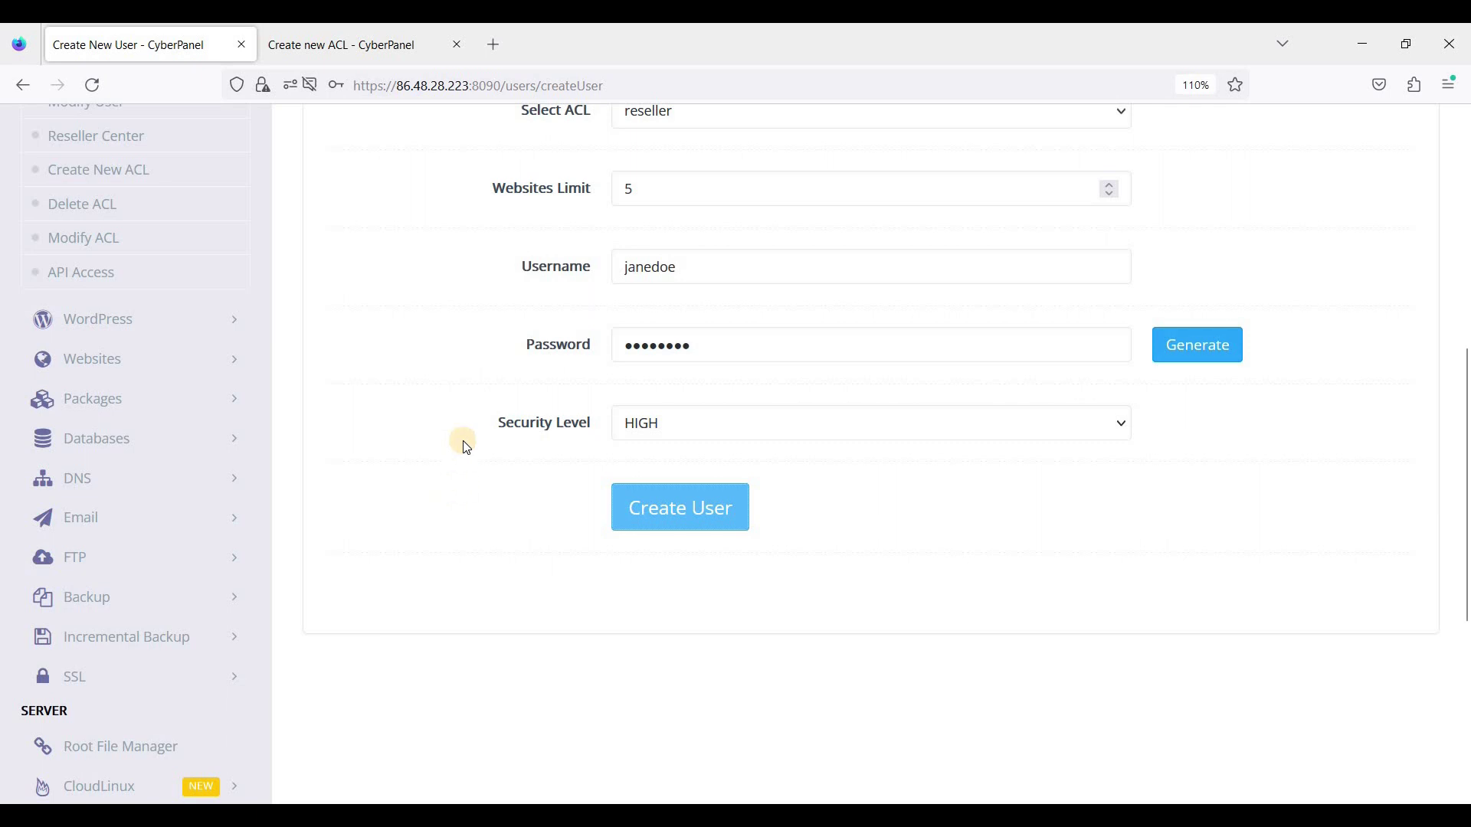
Step: Check the result and sign out of the admin account
scroll(459, 440, "up", 4)
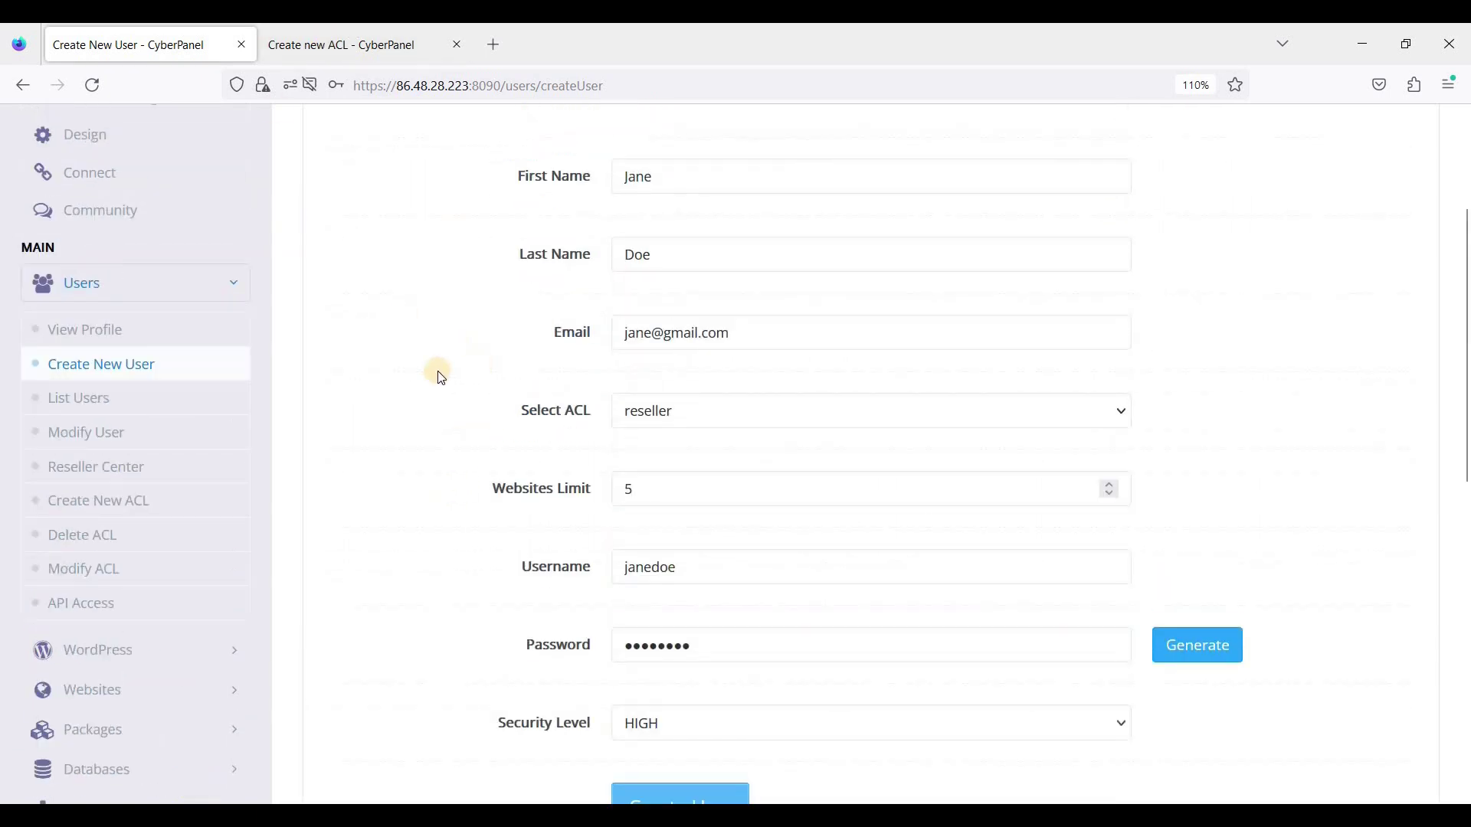
scroll(459, 375, "up", 3)
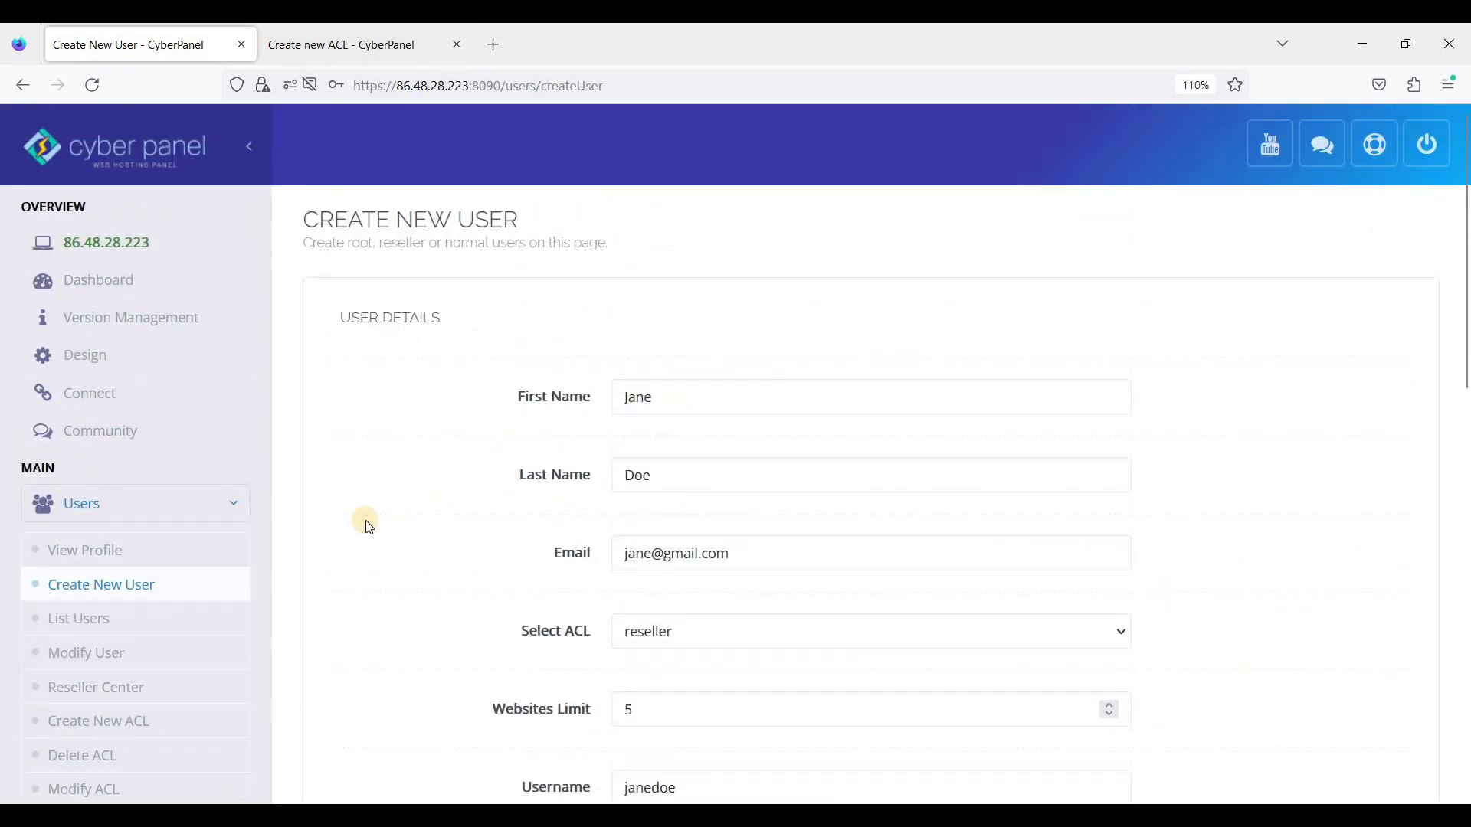
scroll(367, 517, "down", 1)
scroll(370, 515, "down", 2)
scroll(674, 516, "up", 3)
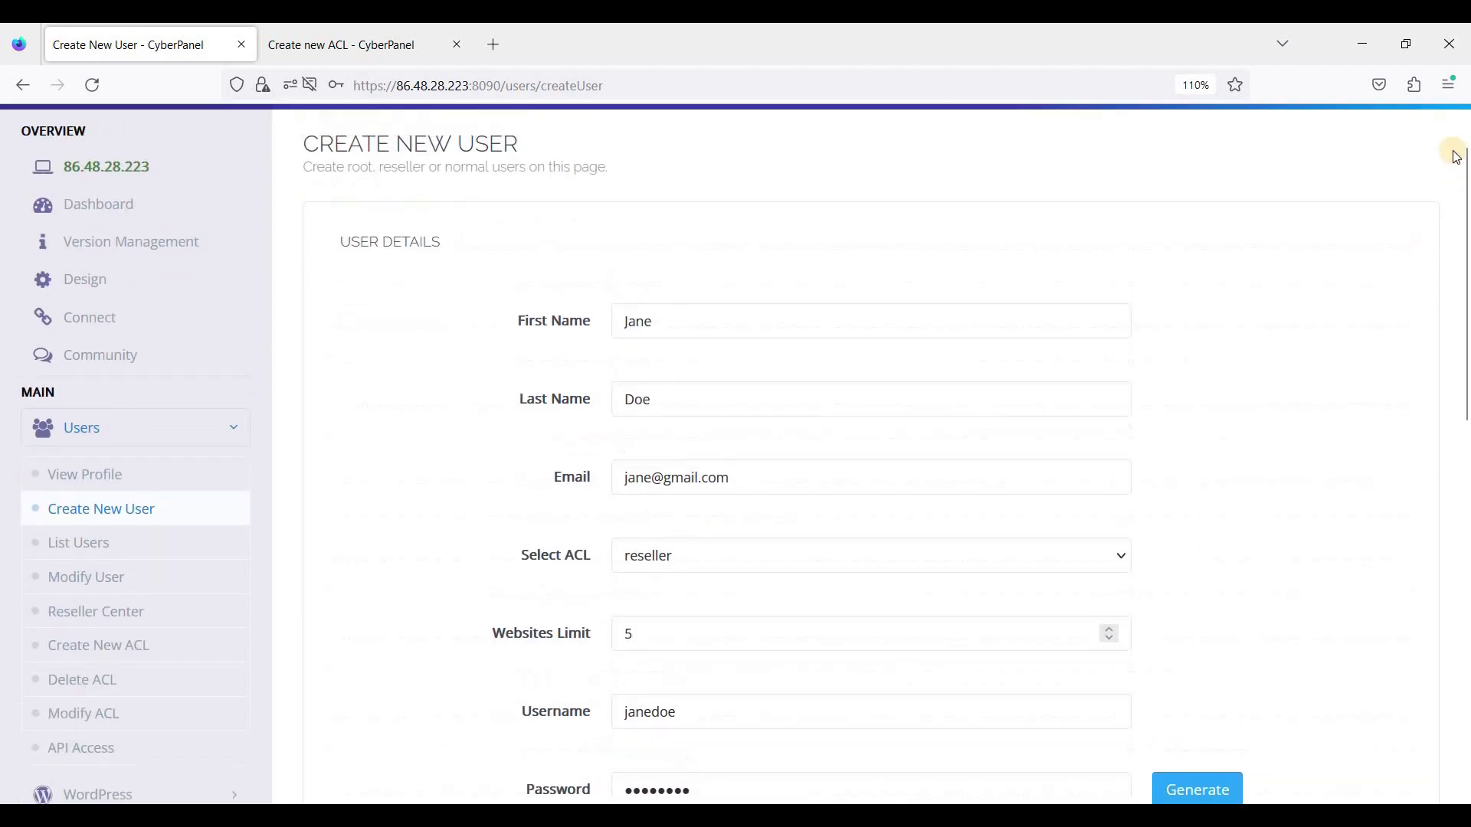
left_click(1433, 150)
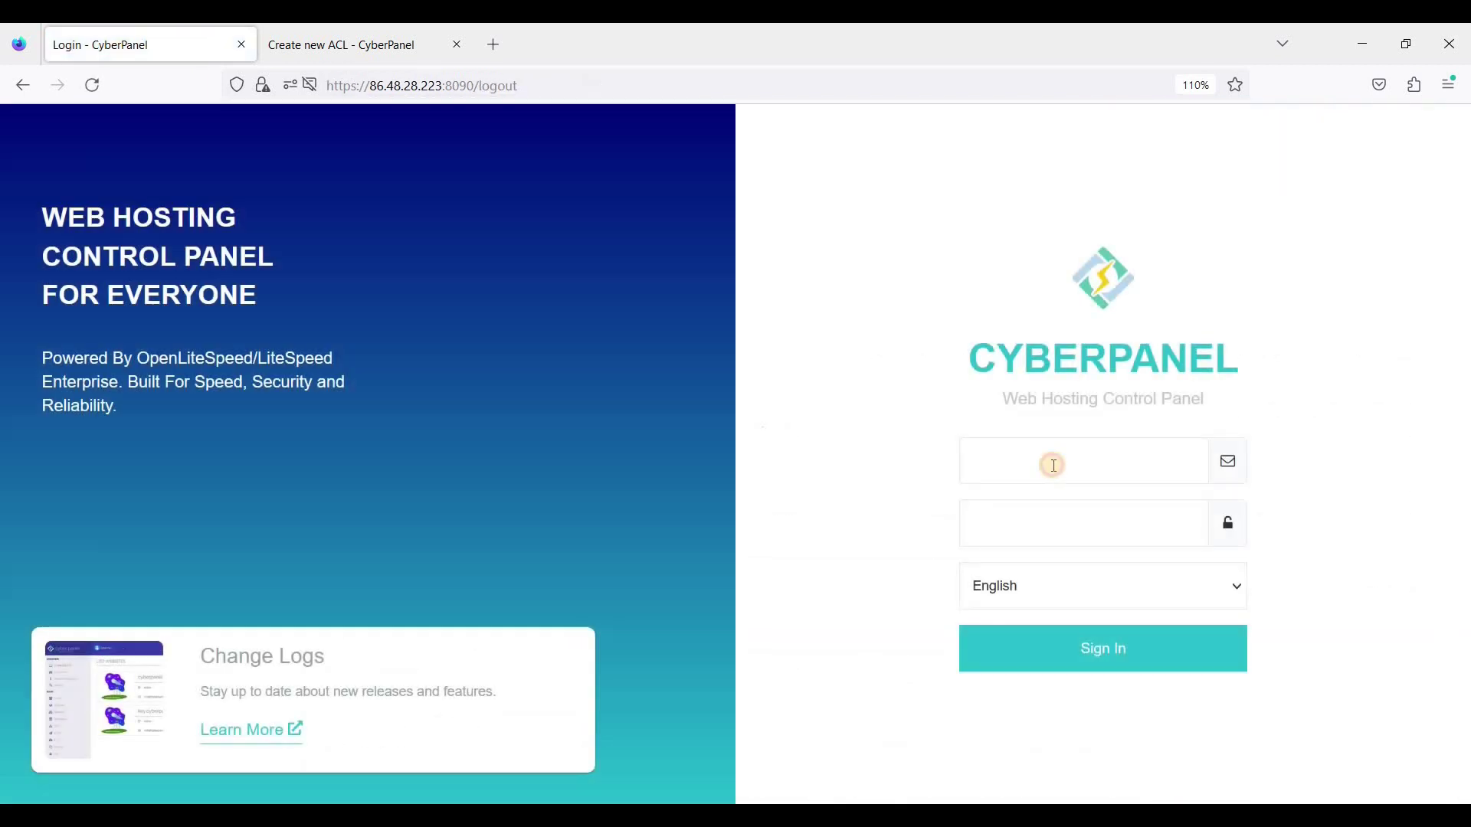
Step: Sign in to CyberPanel with the regular user's username and password
left_click(1053, 461)
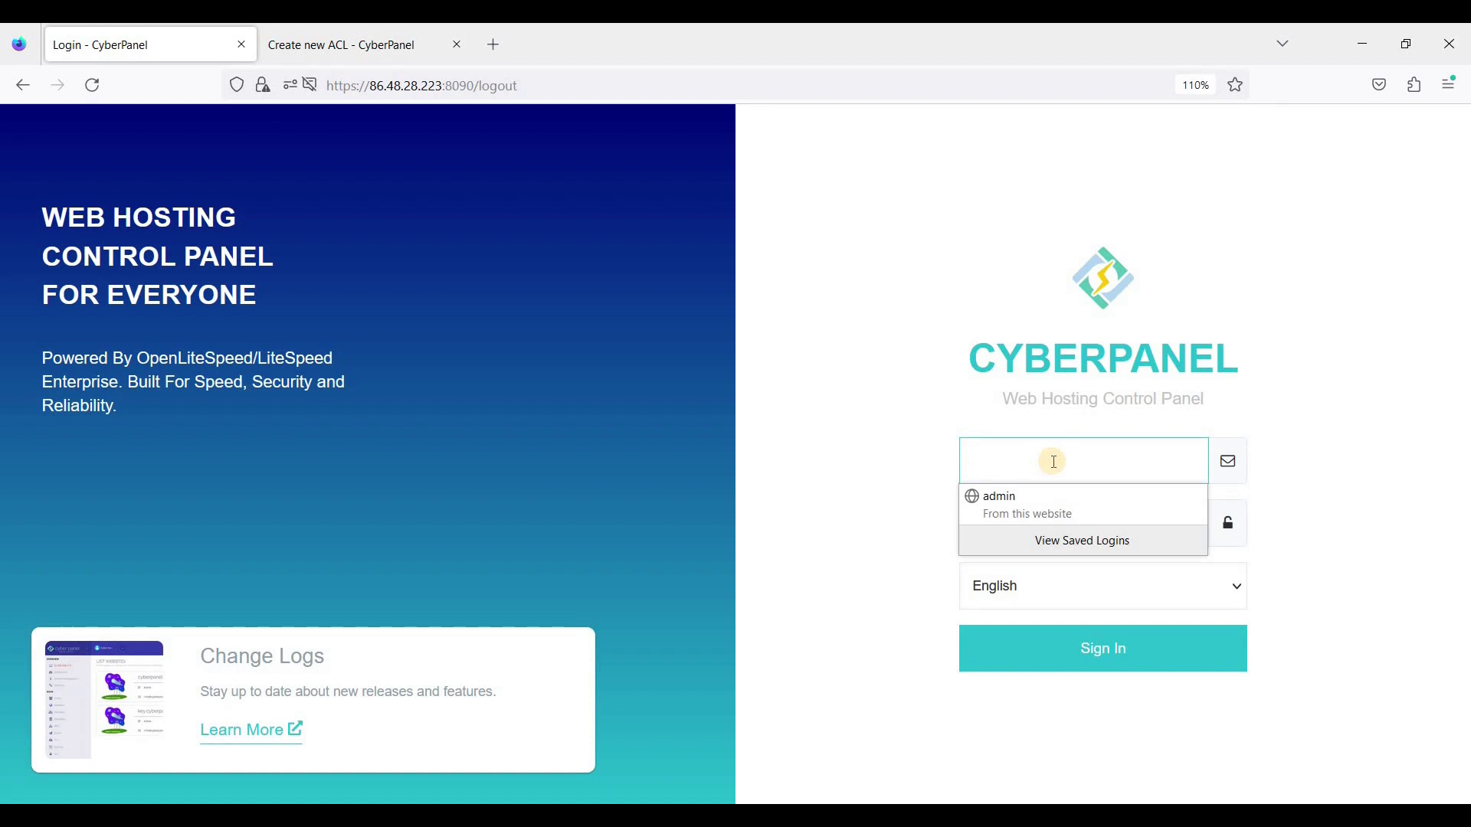
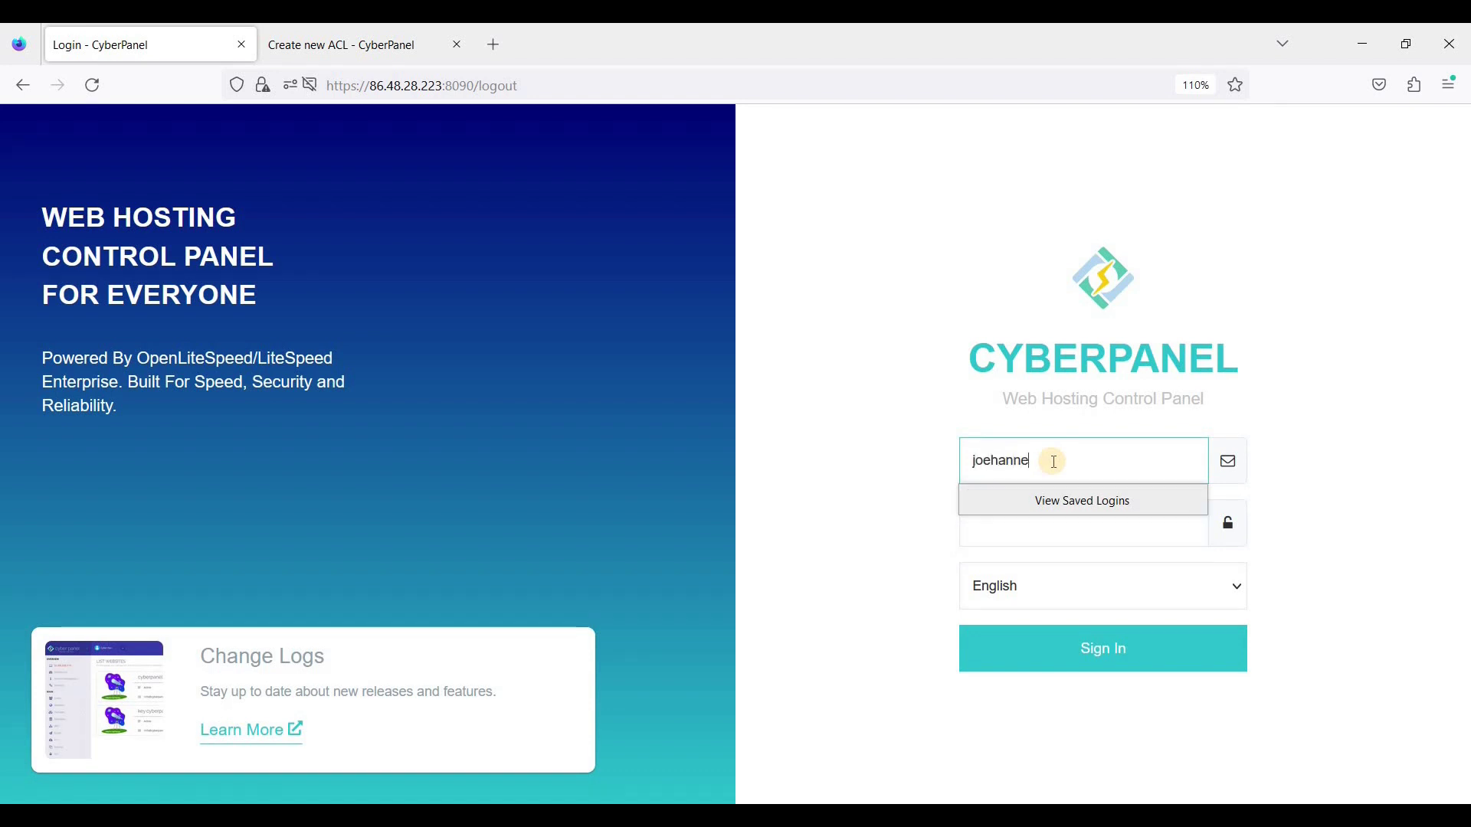
key("Tab")
type("123")
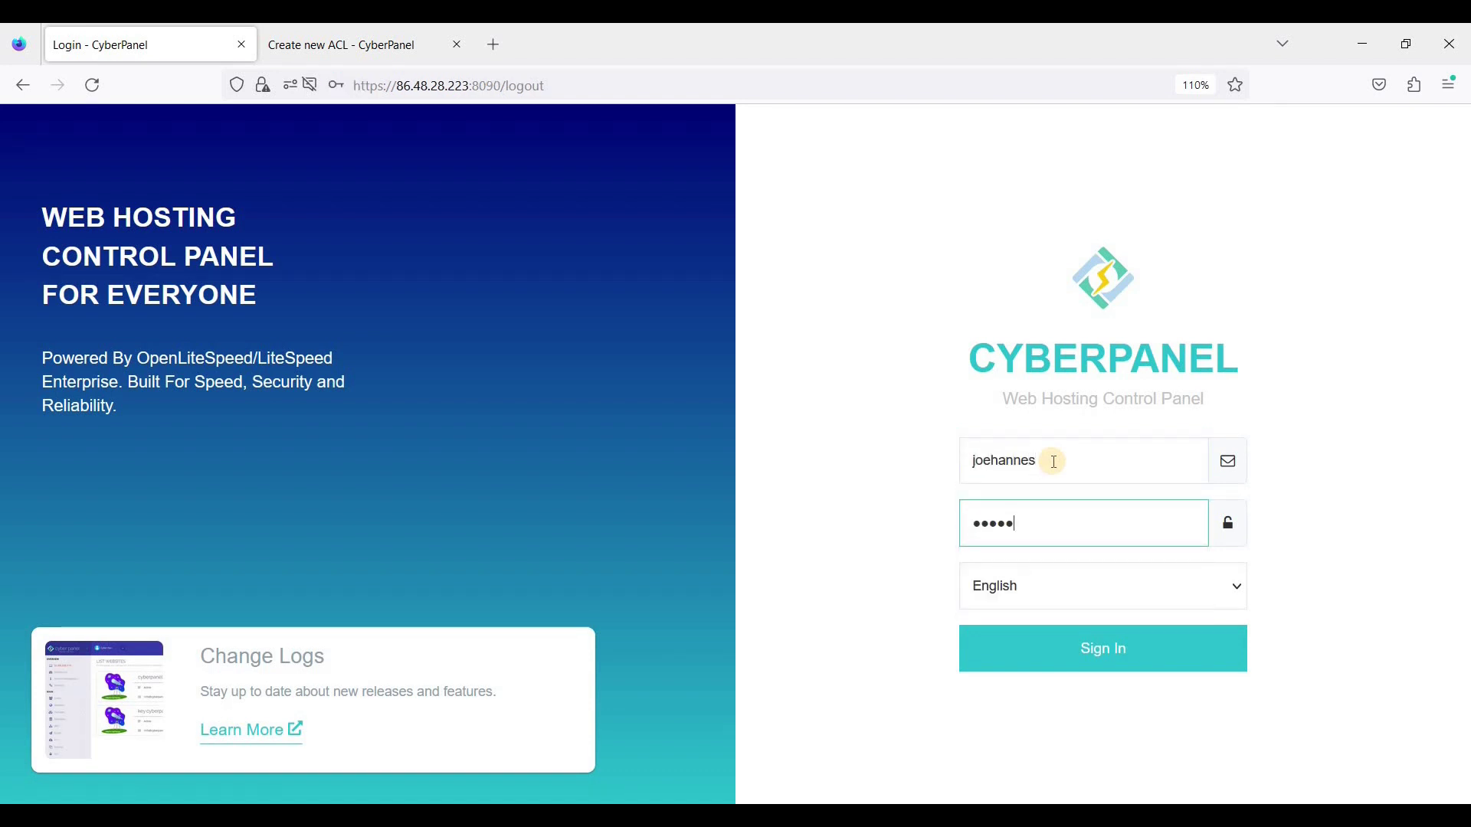
type("456789")
key("Return")
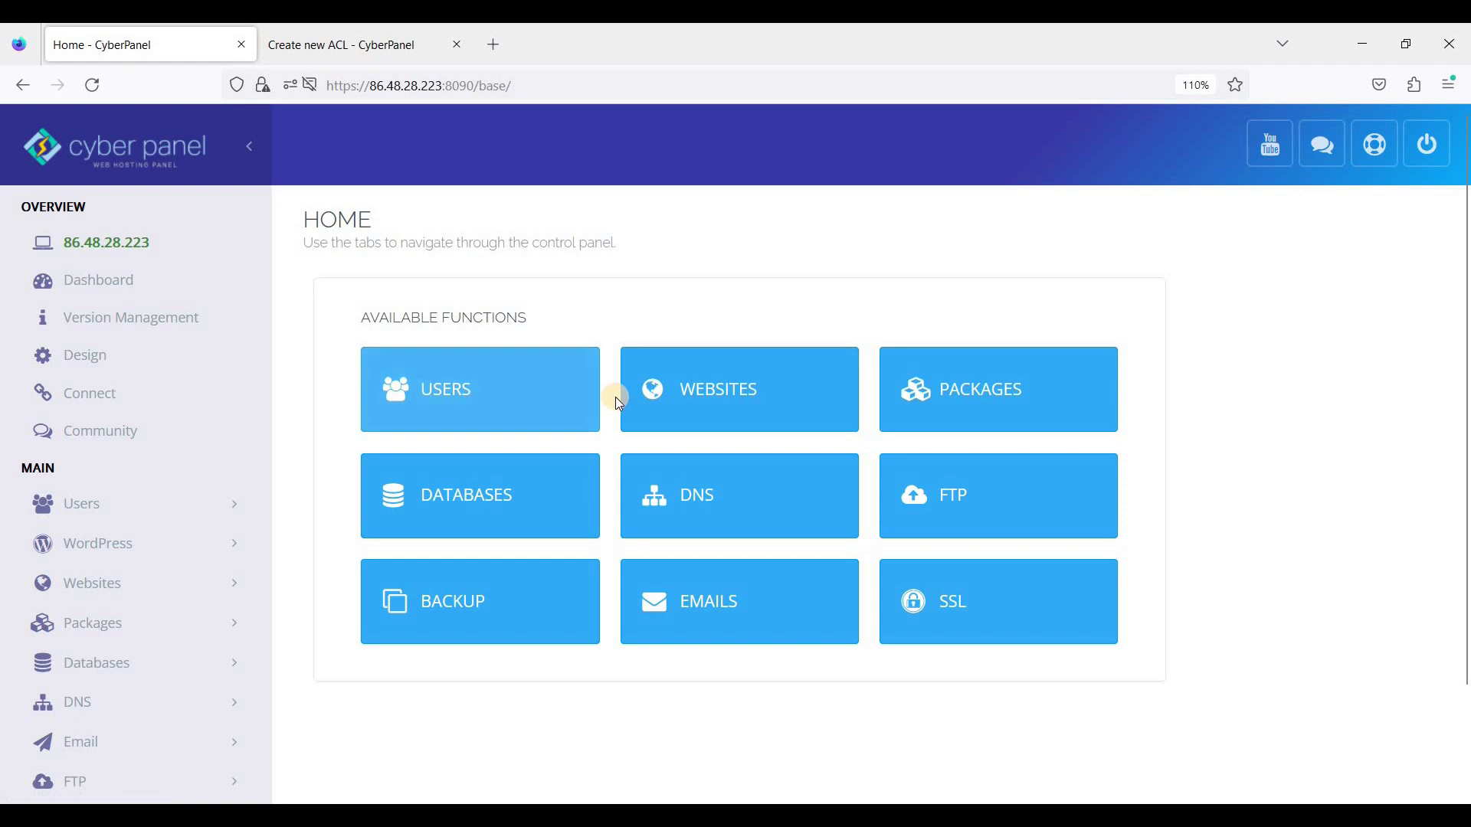
Step: Open the signed-in account's profile to view its Account Details, with ACL user and a websites limit of 5
scroll(765, 405, "down", 2)
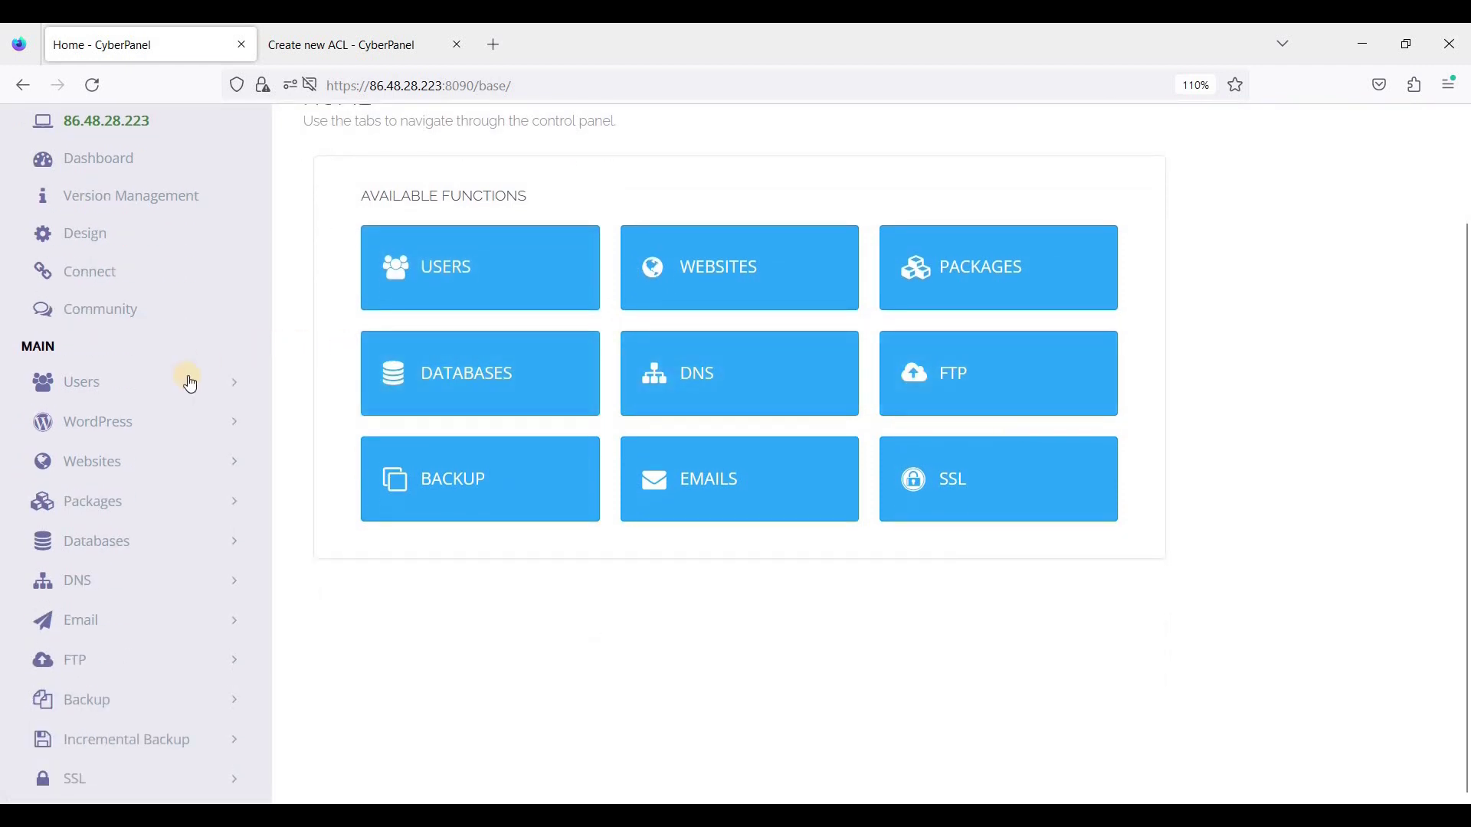
left_click(102, 385)
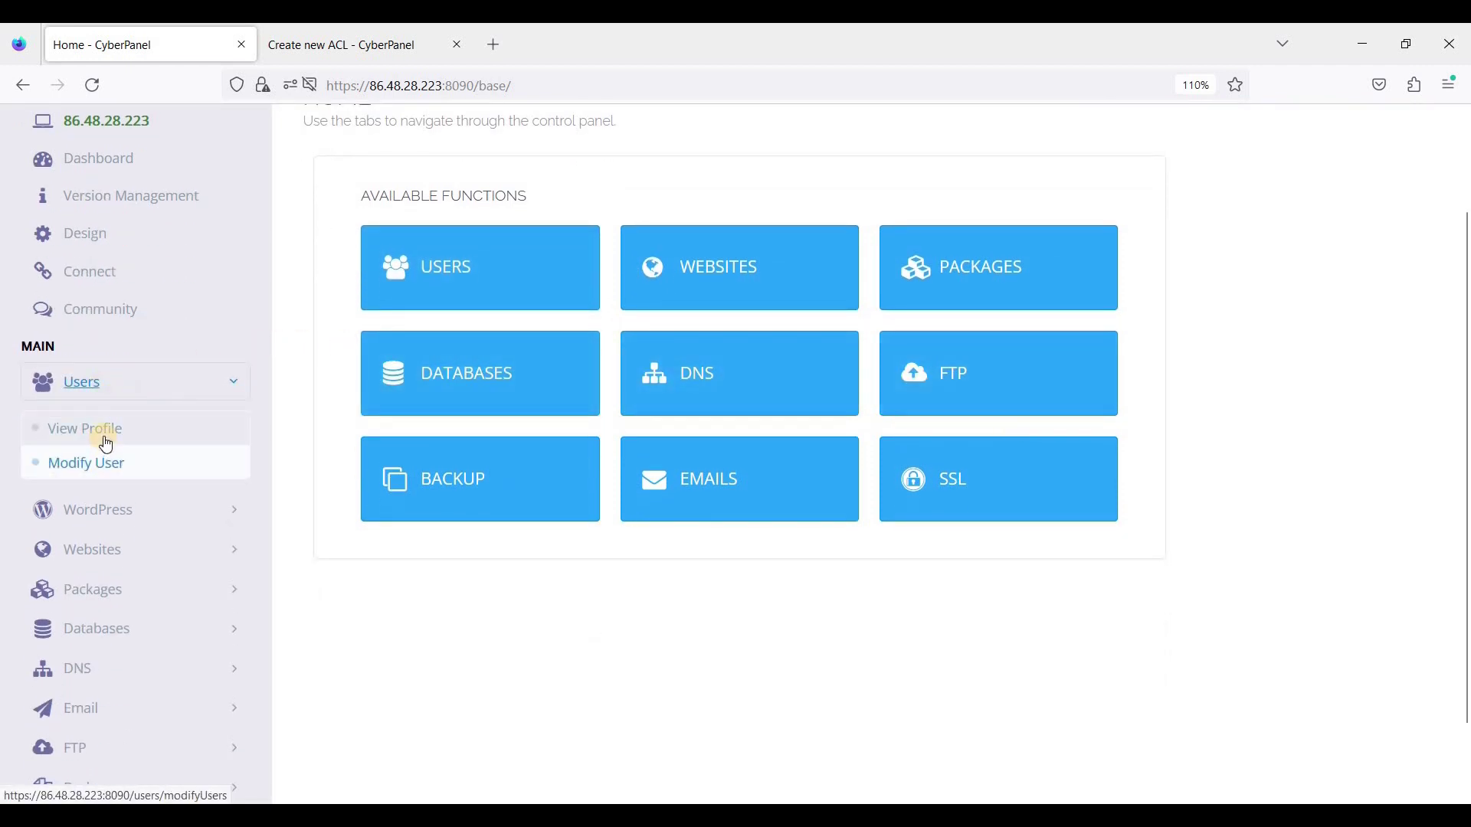
left_click(191, 430)
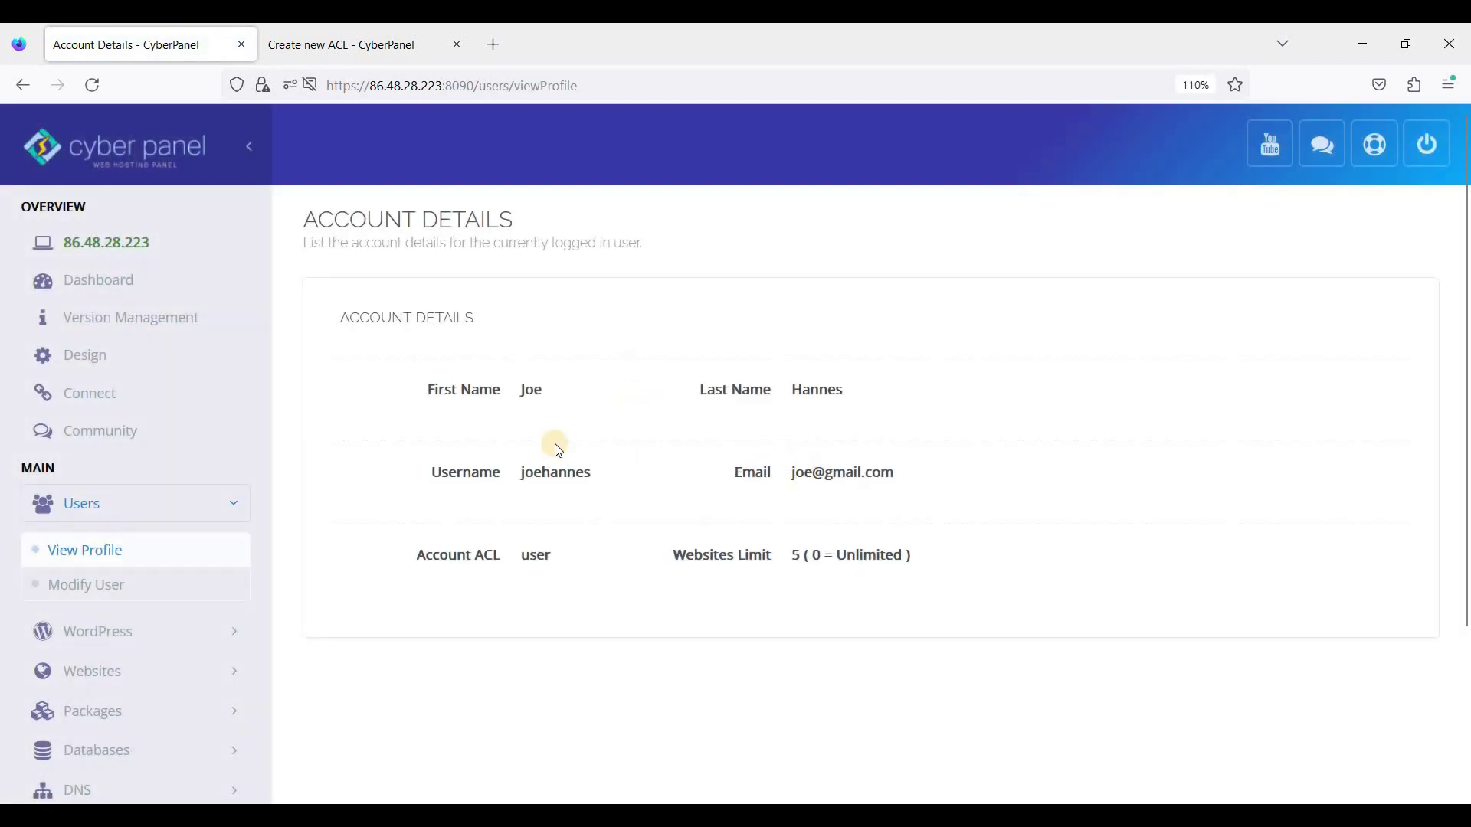
scroll(467, 443, "down", 2)
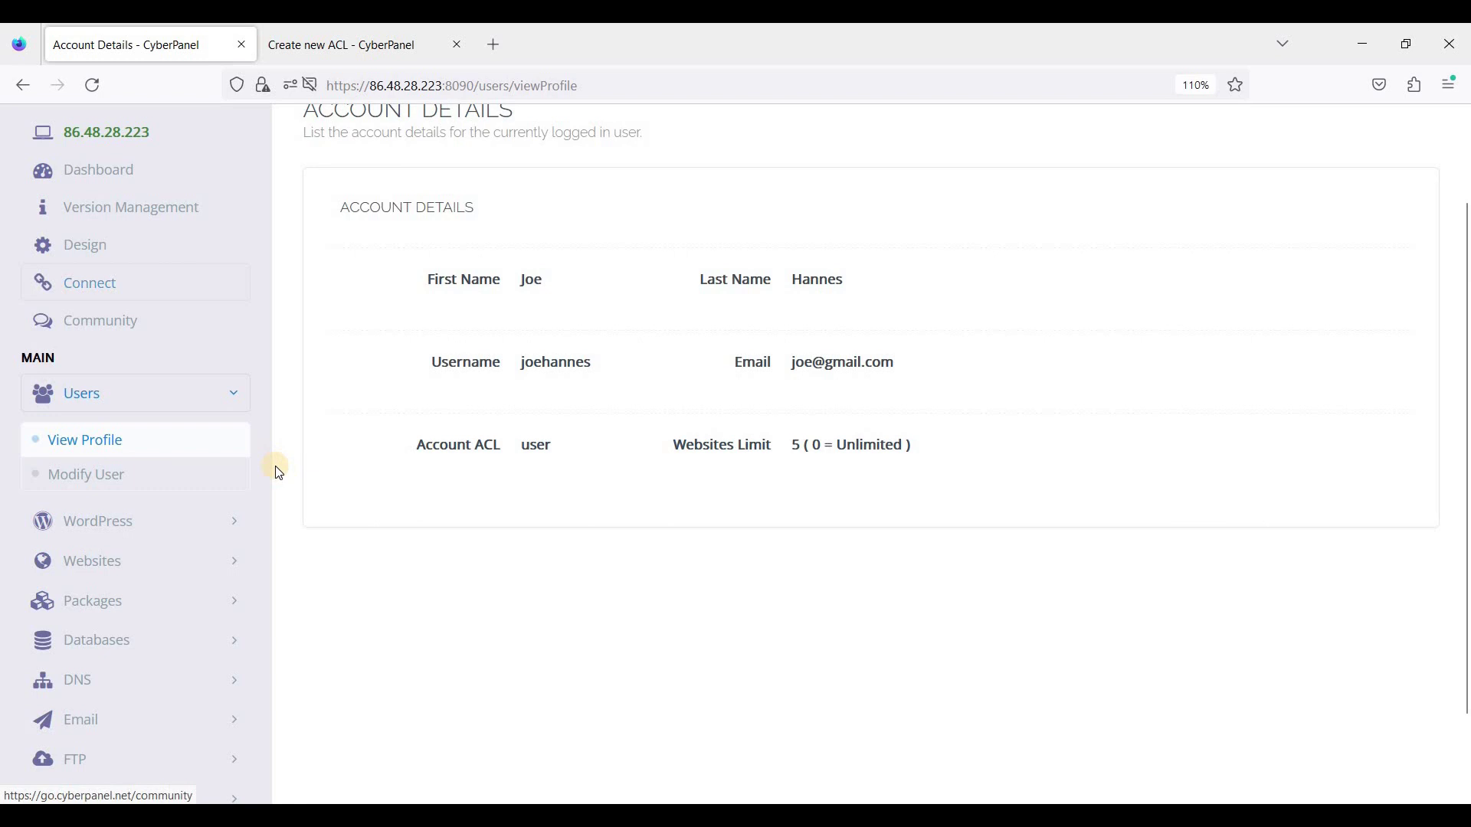
scroll(246, 584, "down", 2)
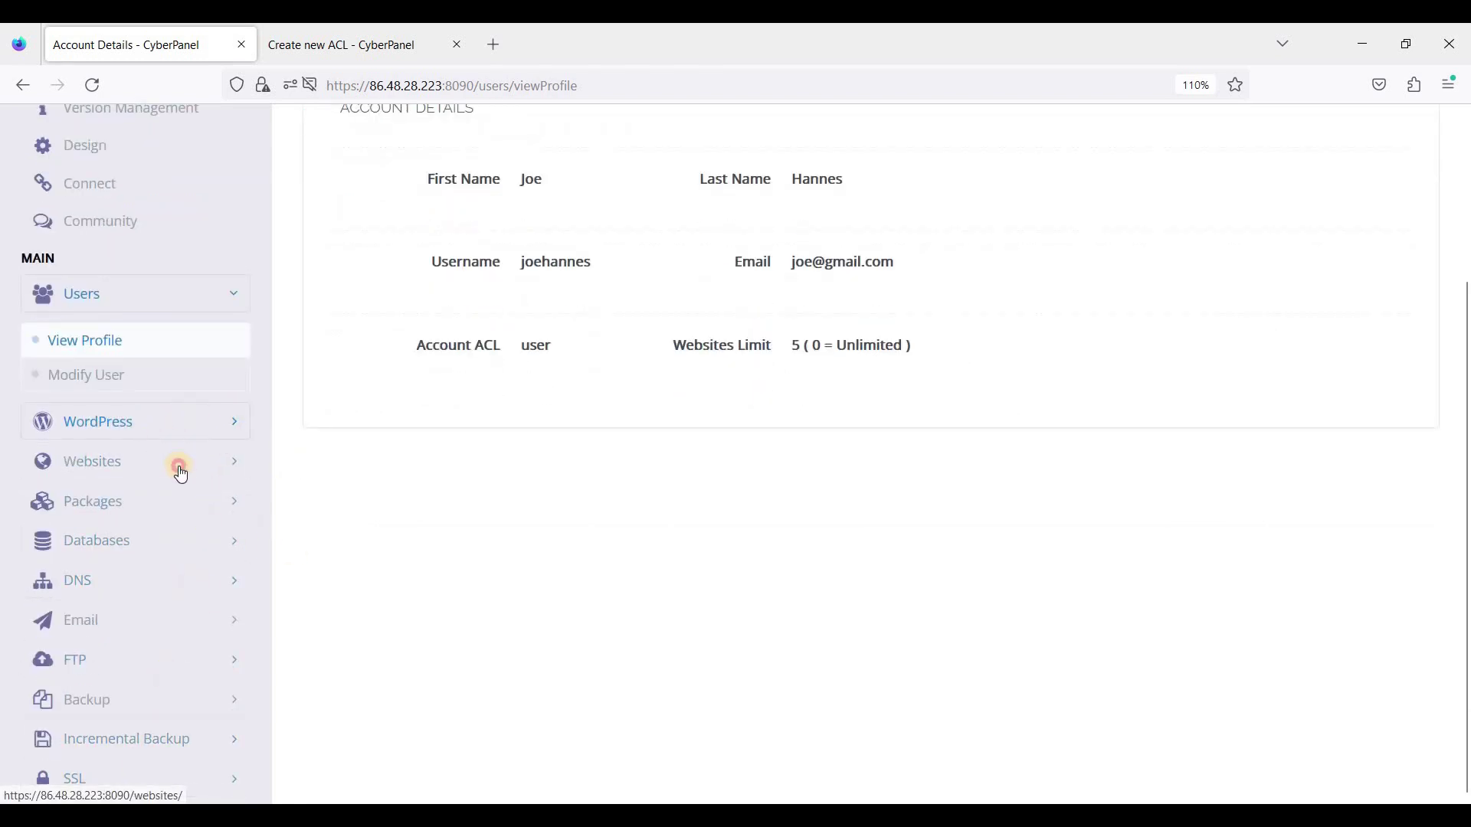
Step: Browse the Websites, Packages, Databases, DNS and Email sidebar groups available to this user
left_click(117, 464)
left_click(181, 545)
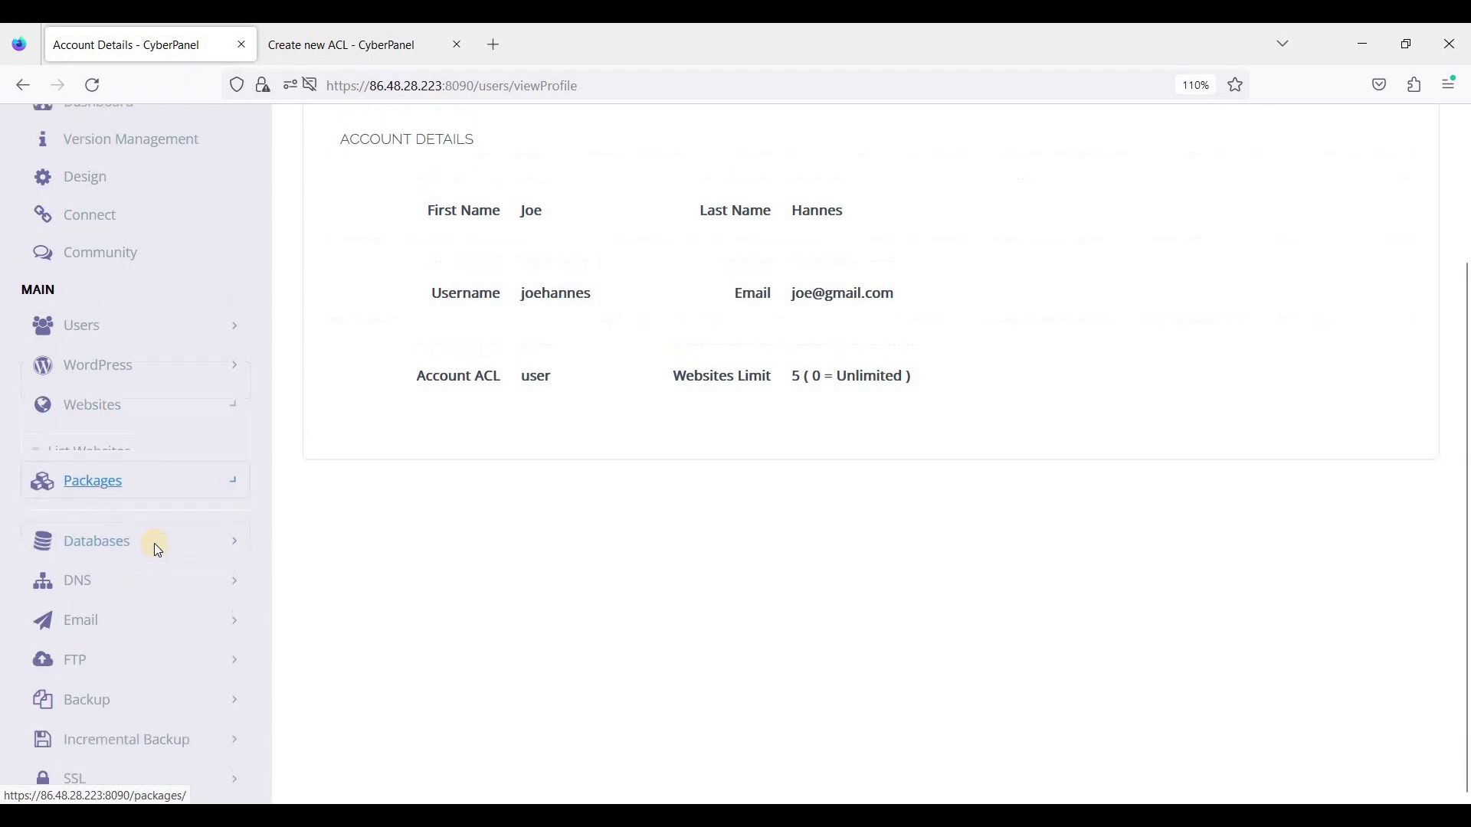
left_click(204, 593)
scroll(114, 582, "down", 2)
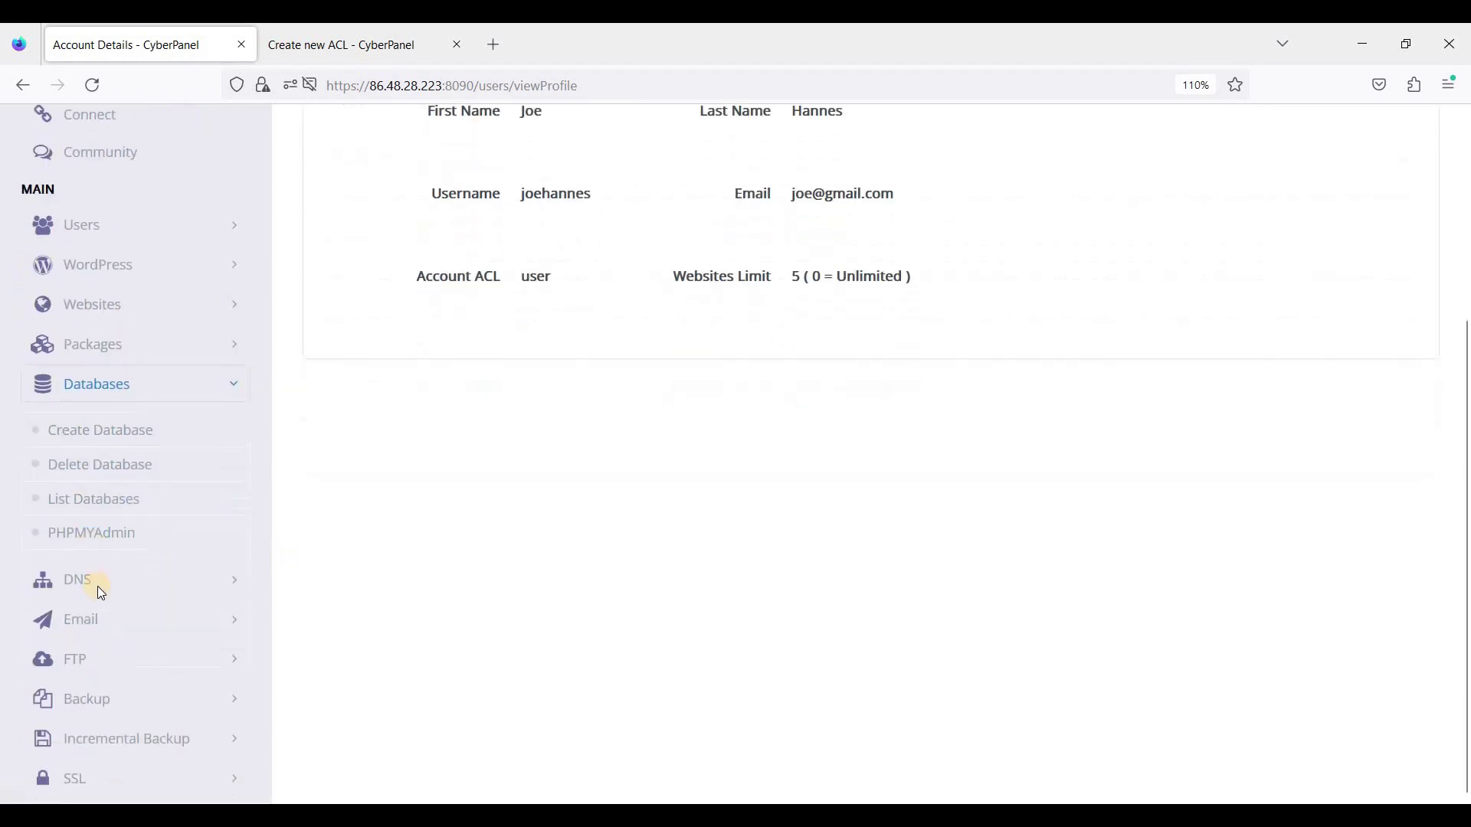
left_click(211, 589)
scroll(176, 605, "down", 2)
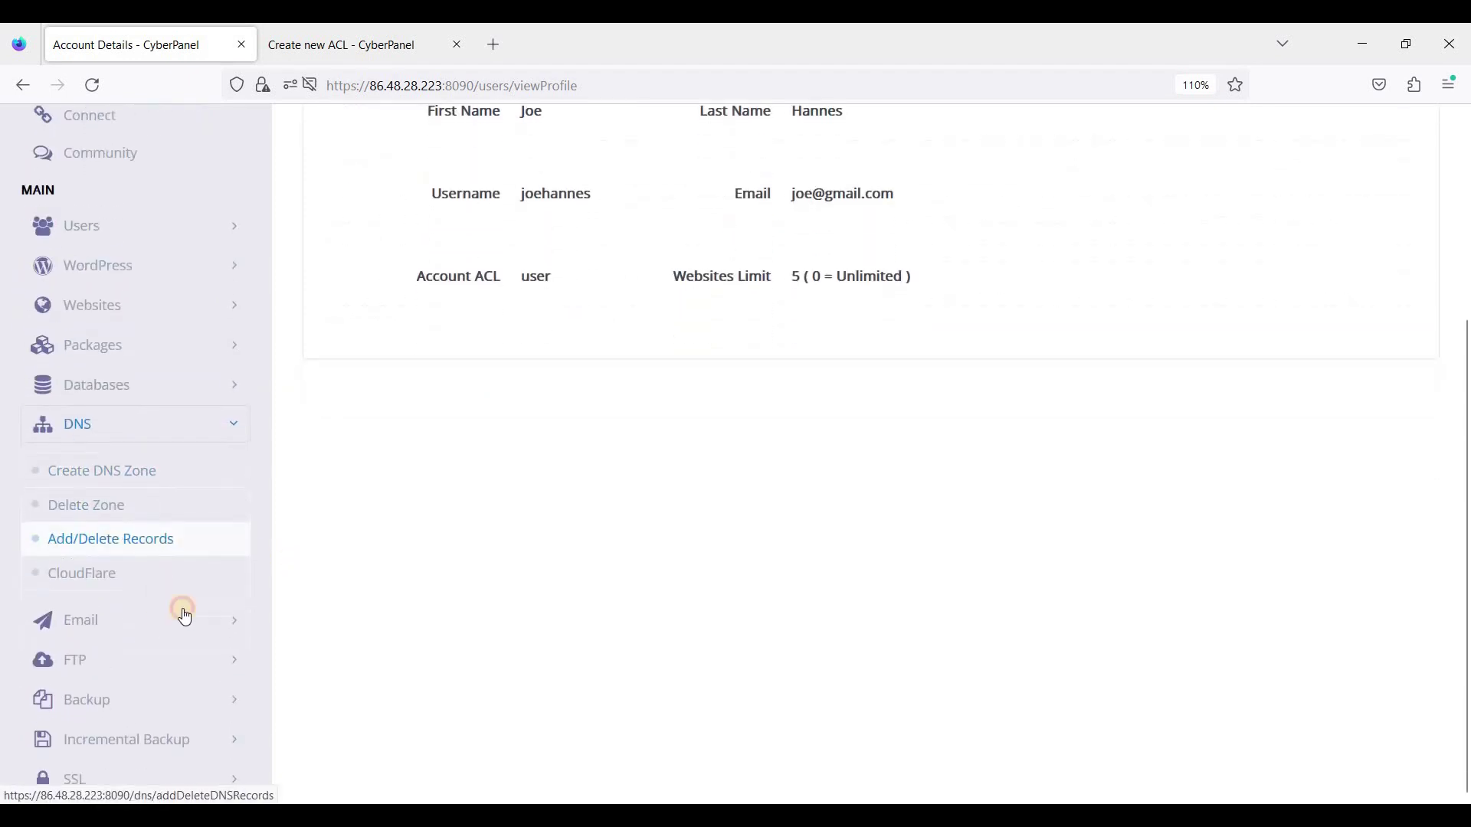
left_click(184, 613)
scroll(158, 597, "down", 1)
scroll(123, 663, "down", 2)
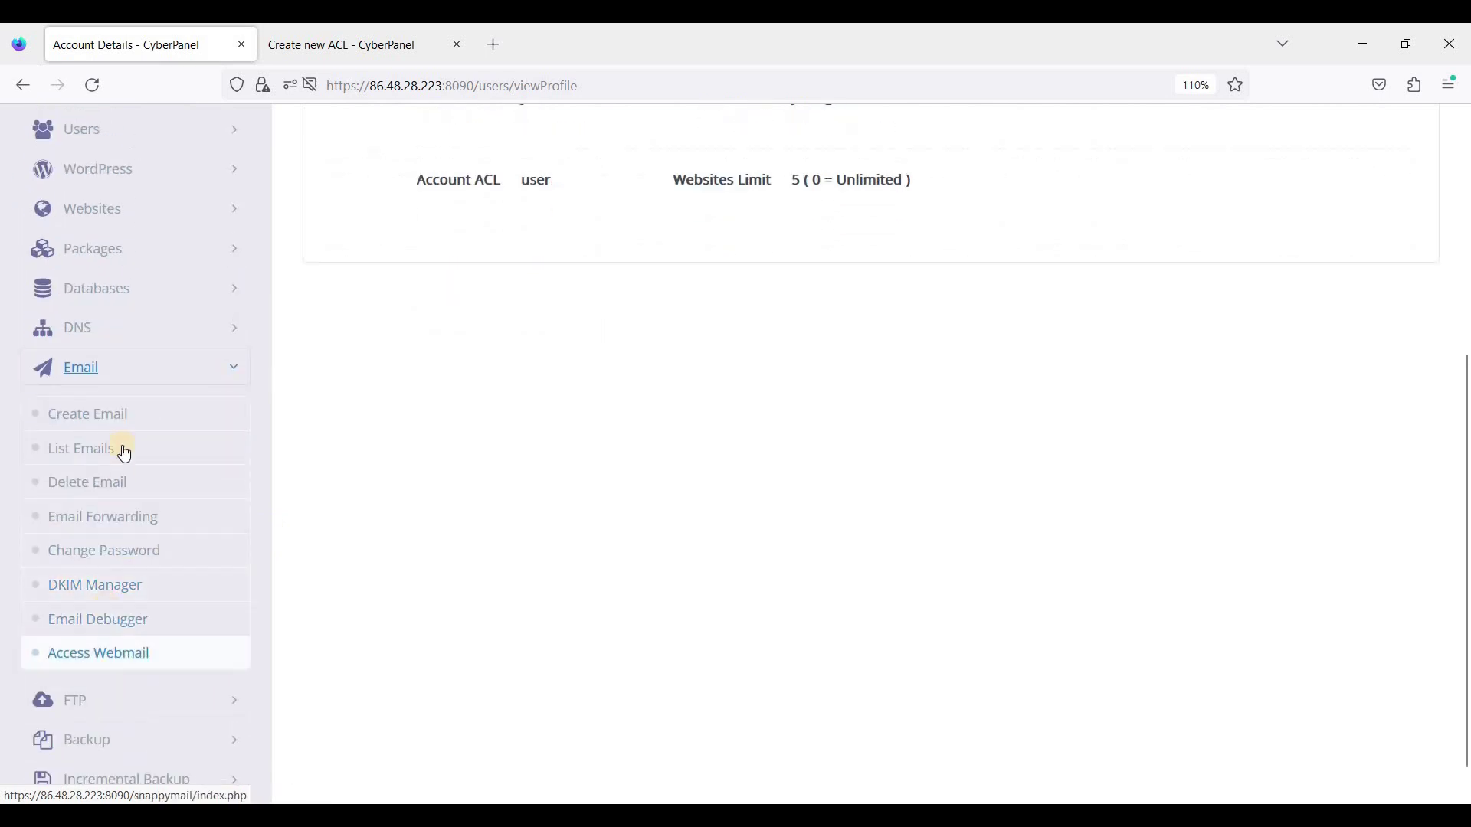
scroll(162, 717, "down", 1)
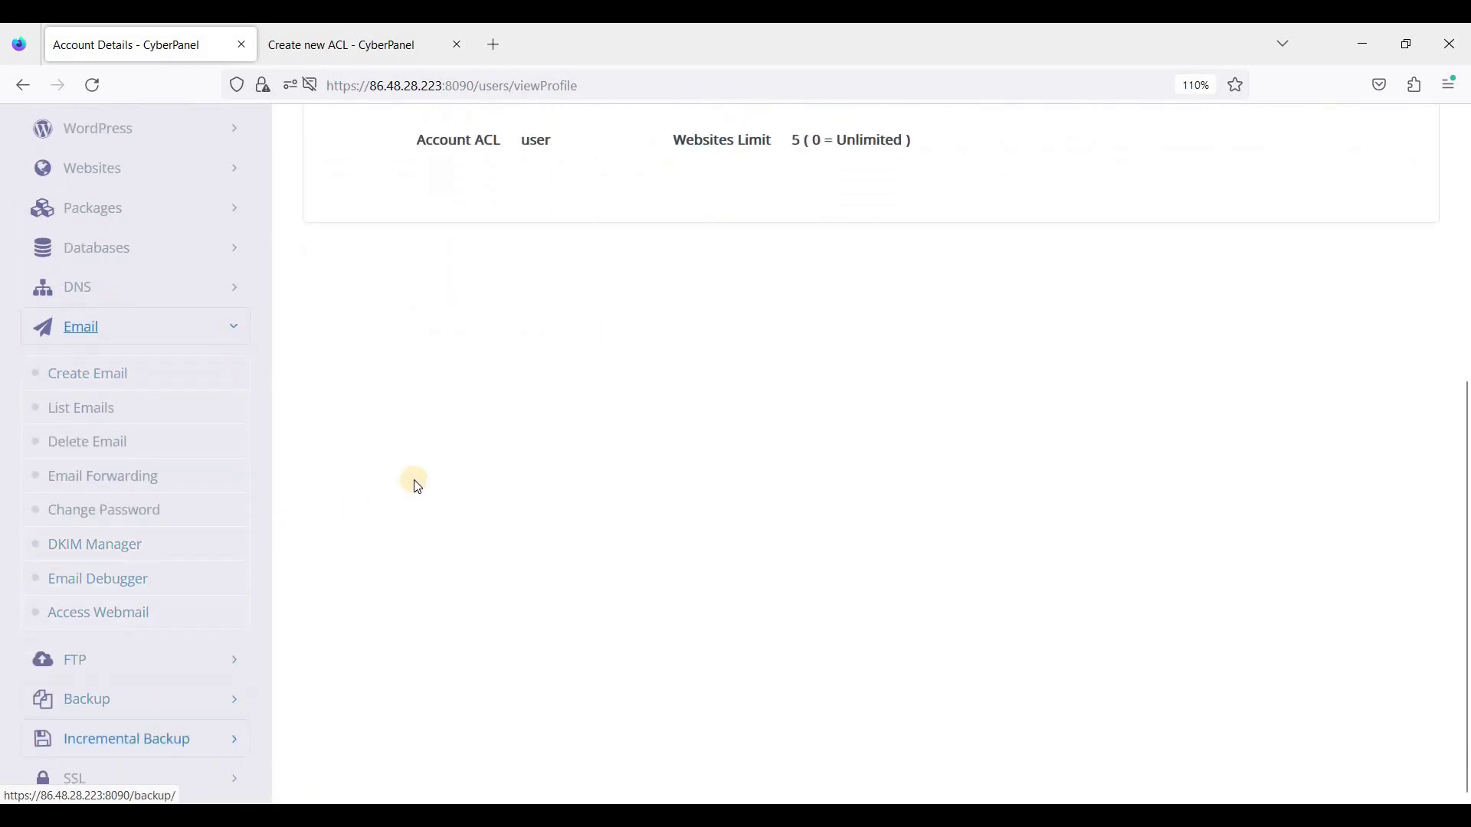
scroll(410, 480, "up", 10)
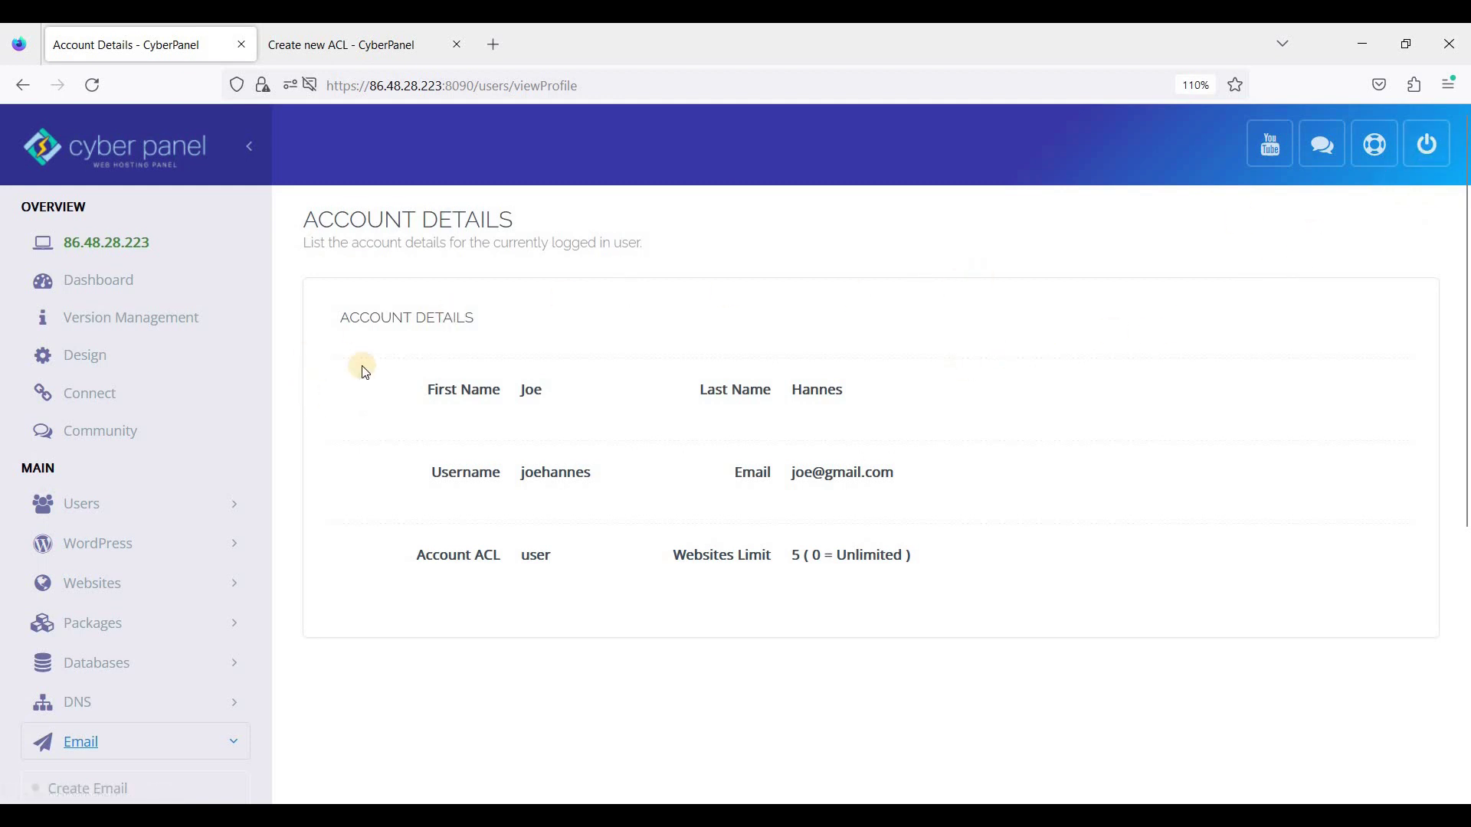
Step: Log out of the regular user and sign in with the reseller's username and password
left_click(1428, 155)
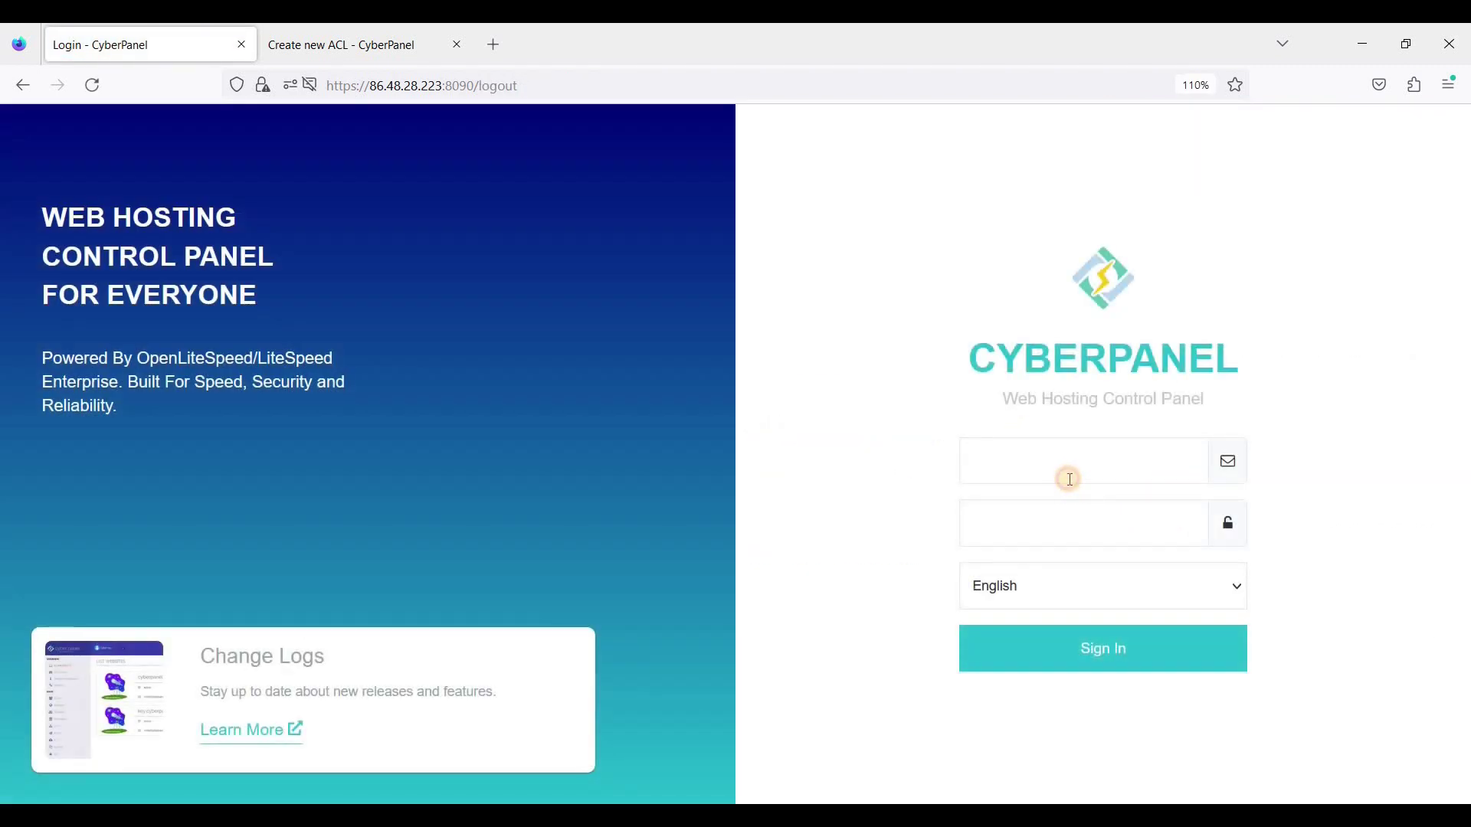
left_click(1069, 479)
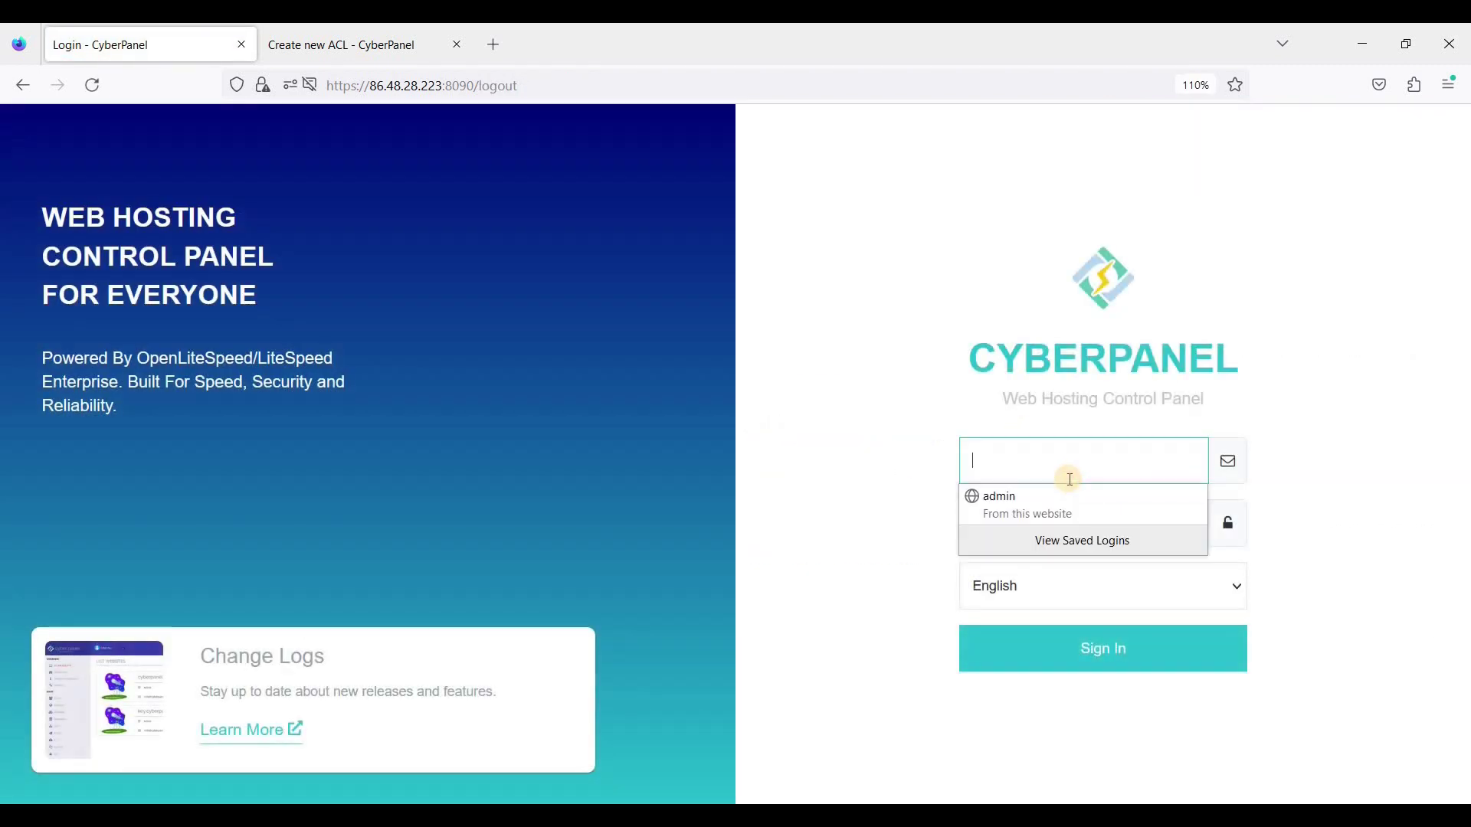
type("janedoe")
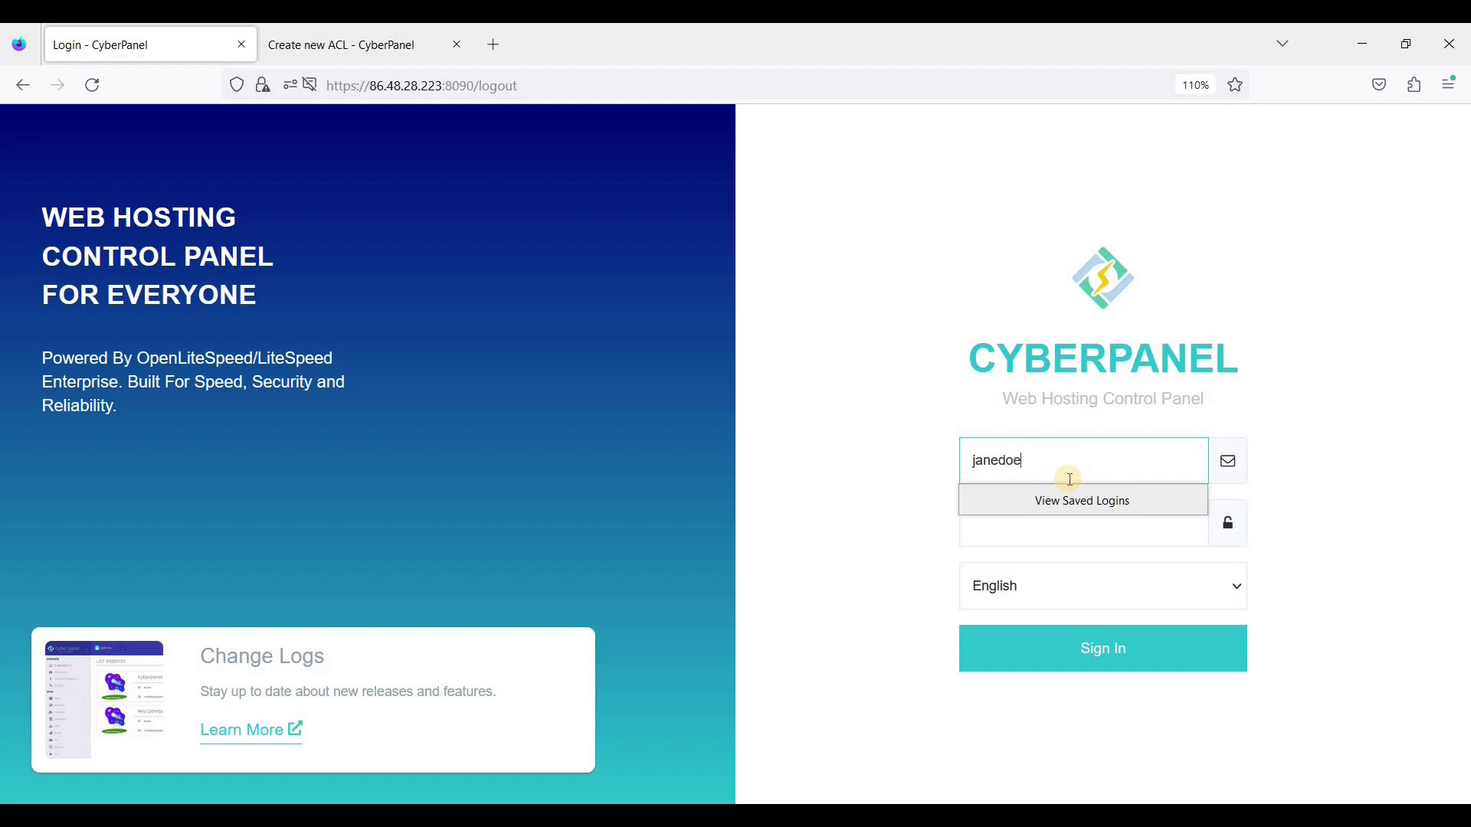
key("Tab")
type("a")
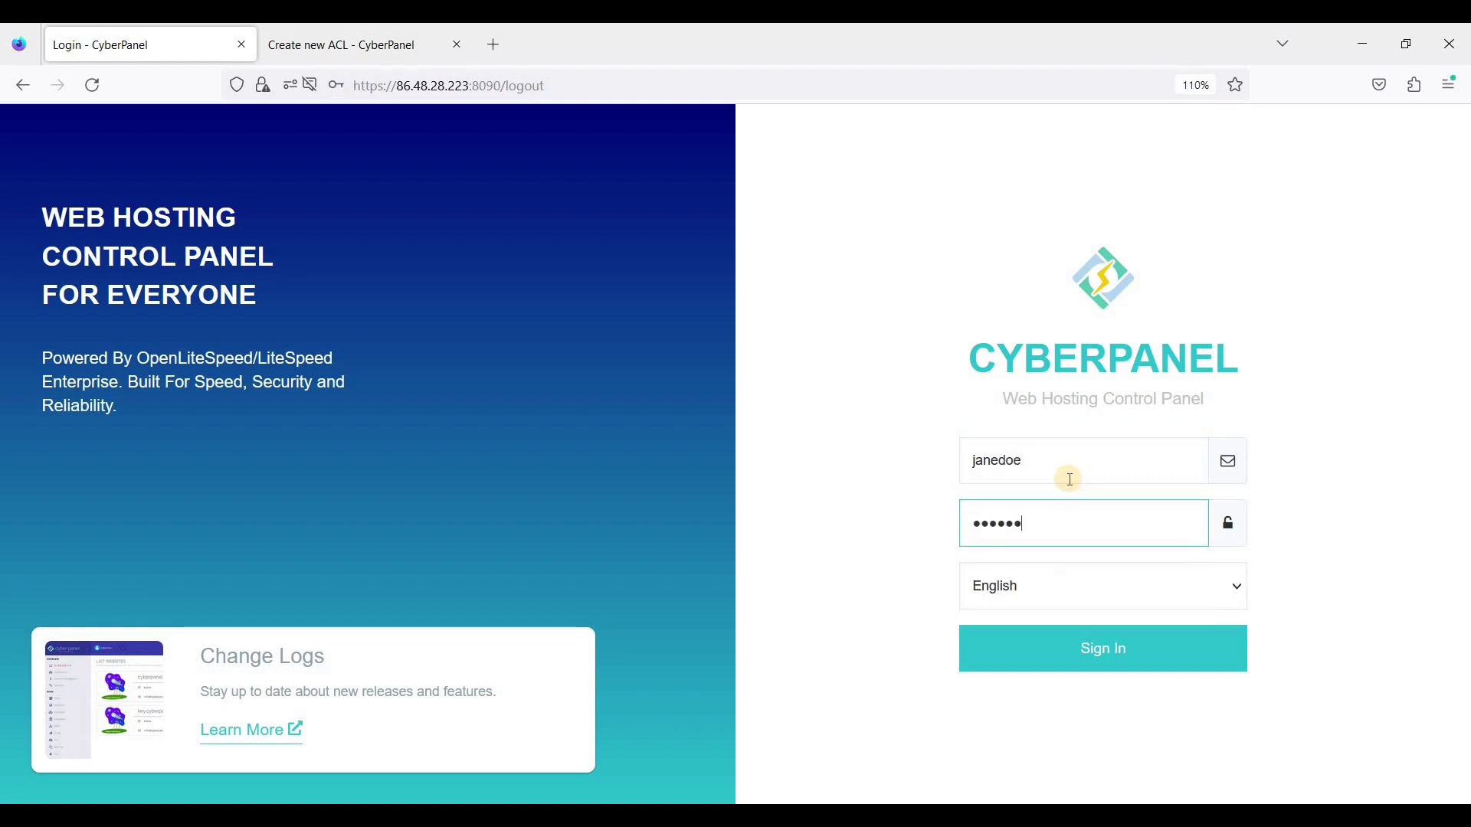
key("Return")
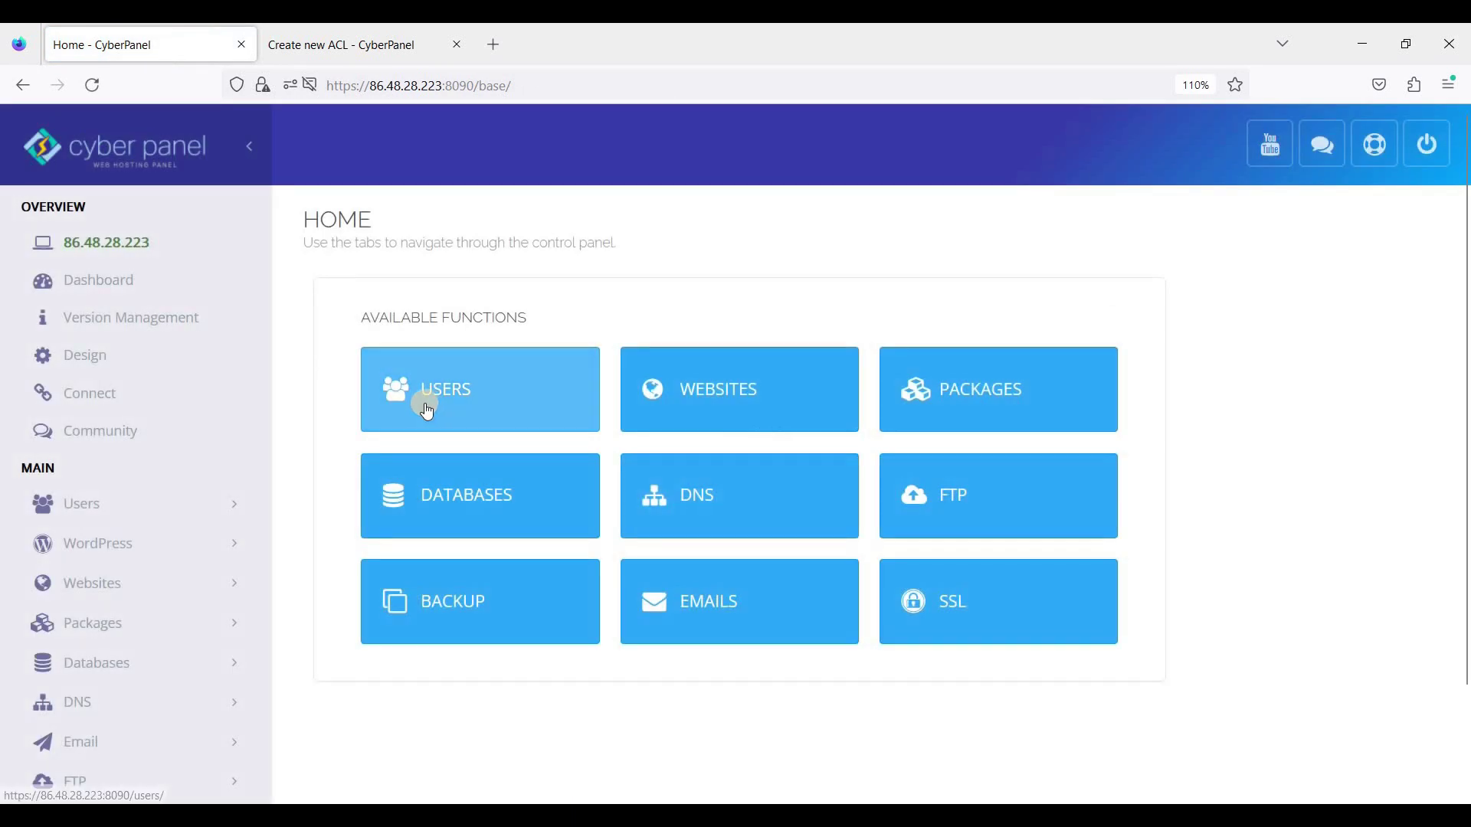
Step: Find the Reseller Center's Select User list empty, then go to Users > Create New User
scroll(226, 430, "down", 3)
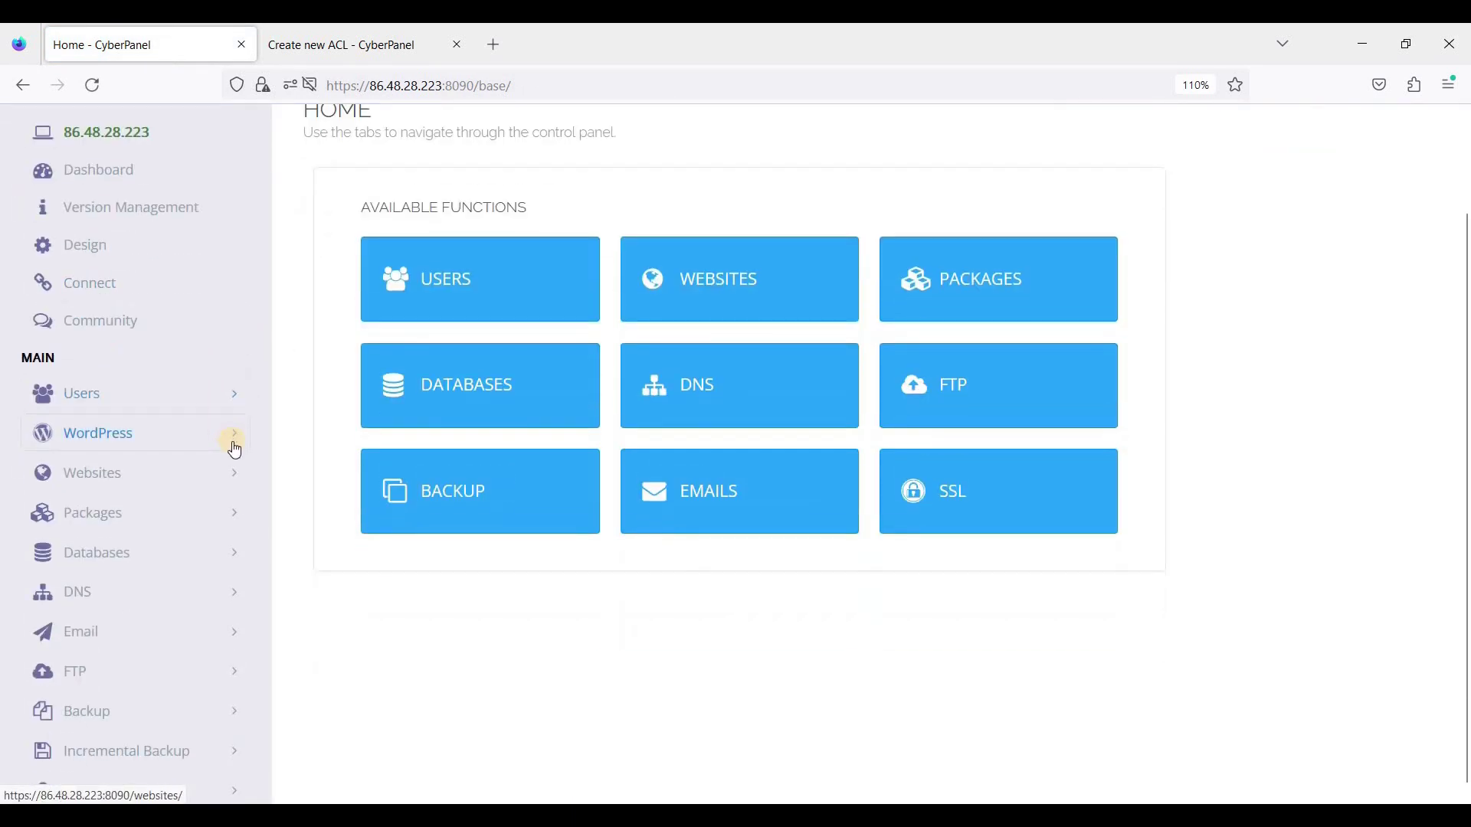
left_click(230, 478)
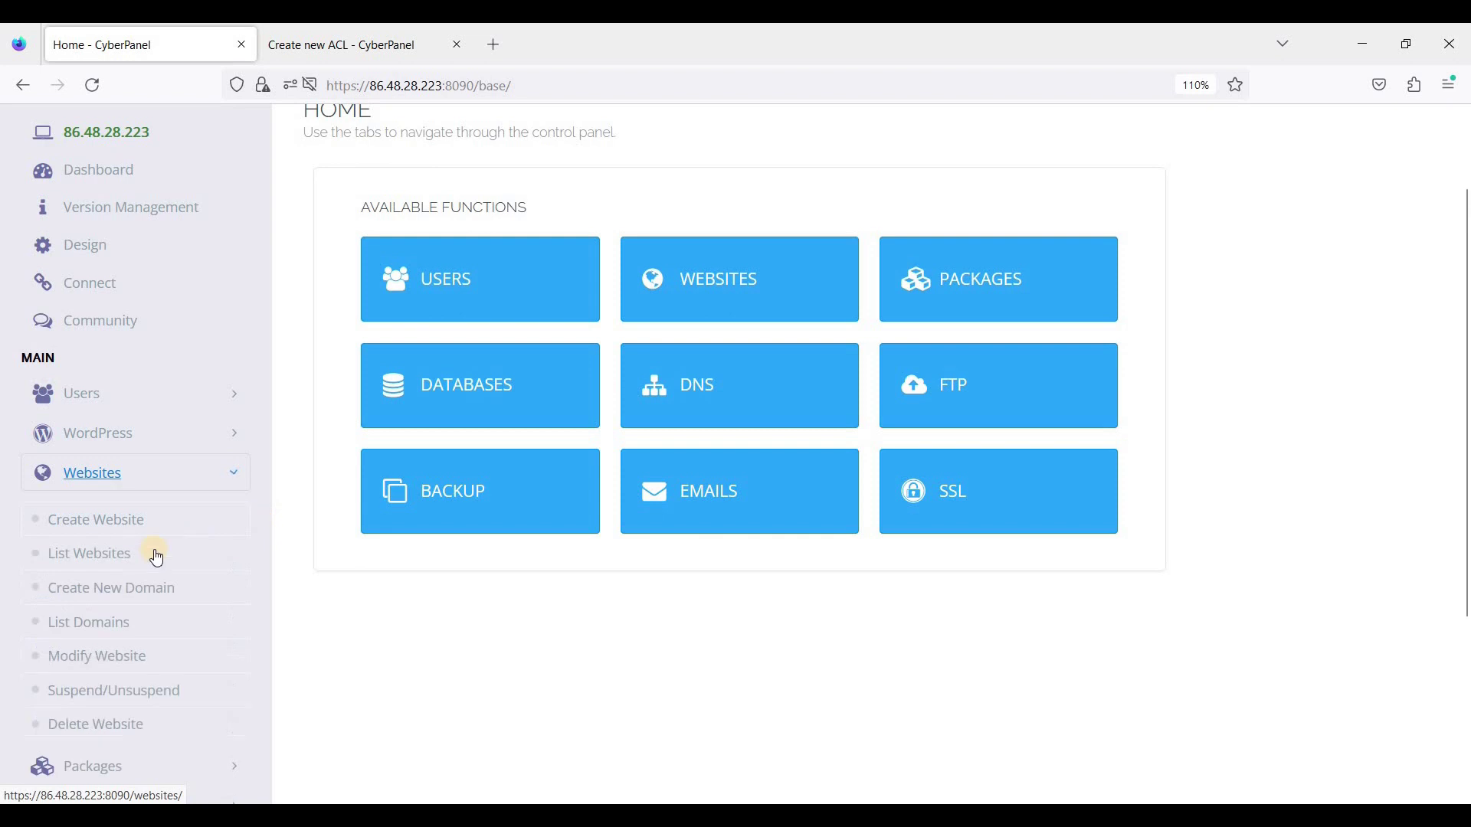
scroll(264, 576, "down", 3)
scroll(251, 368, "down", 3)
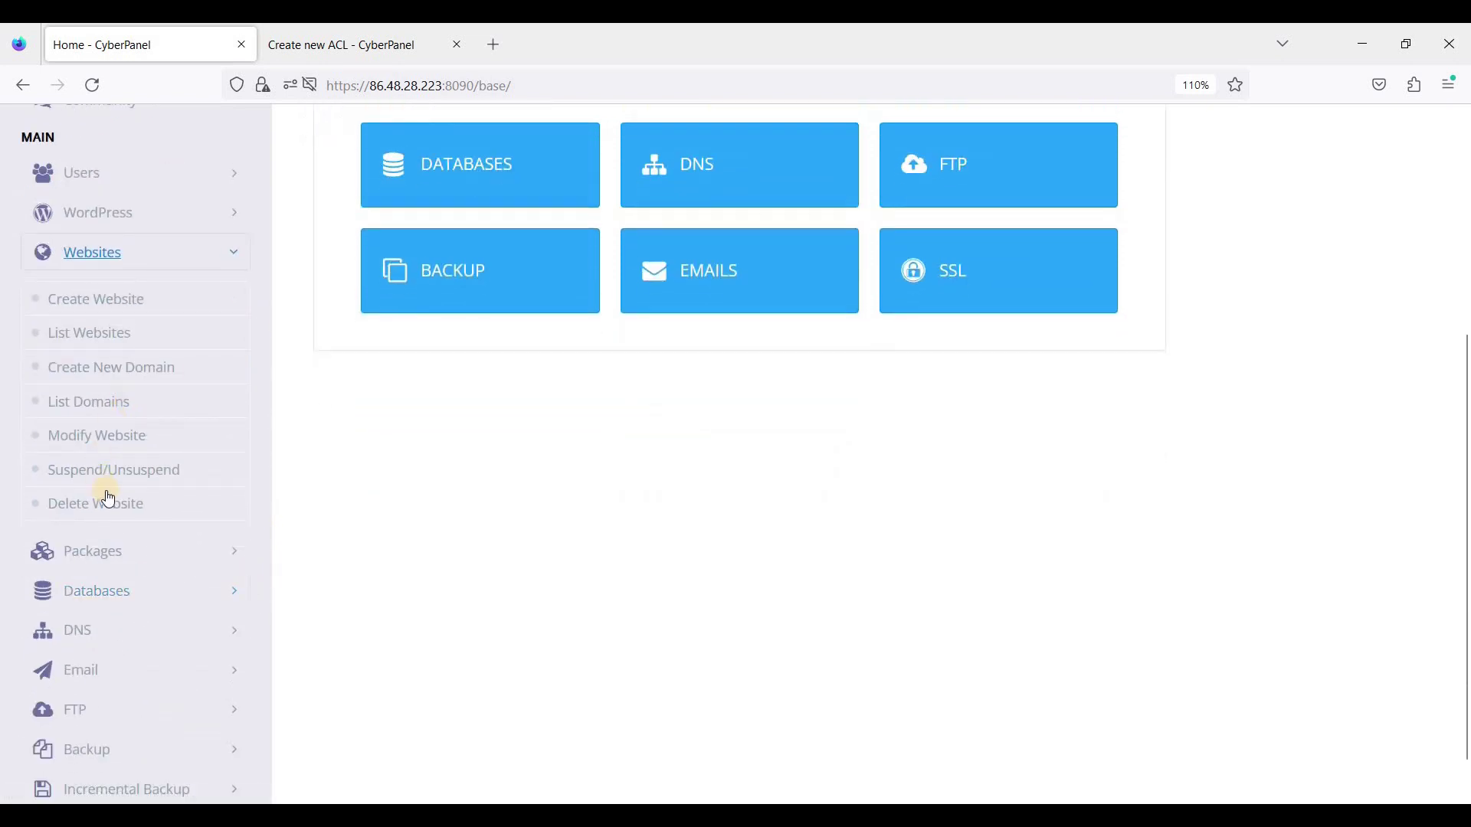
left_click(235, 178)
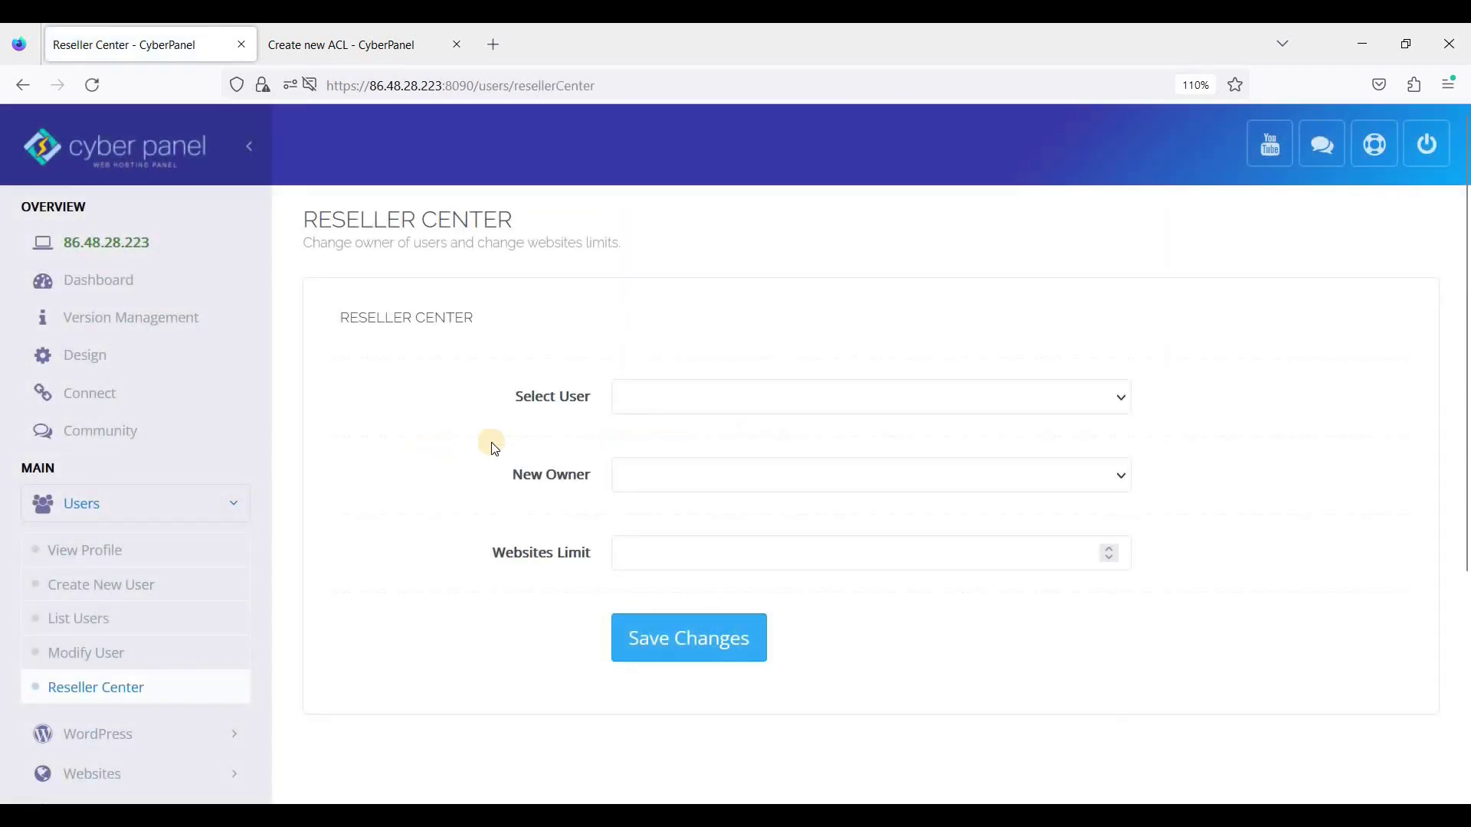
left_click(672, 417)
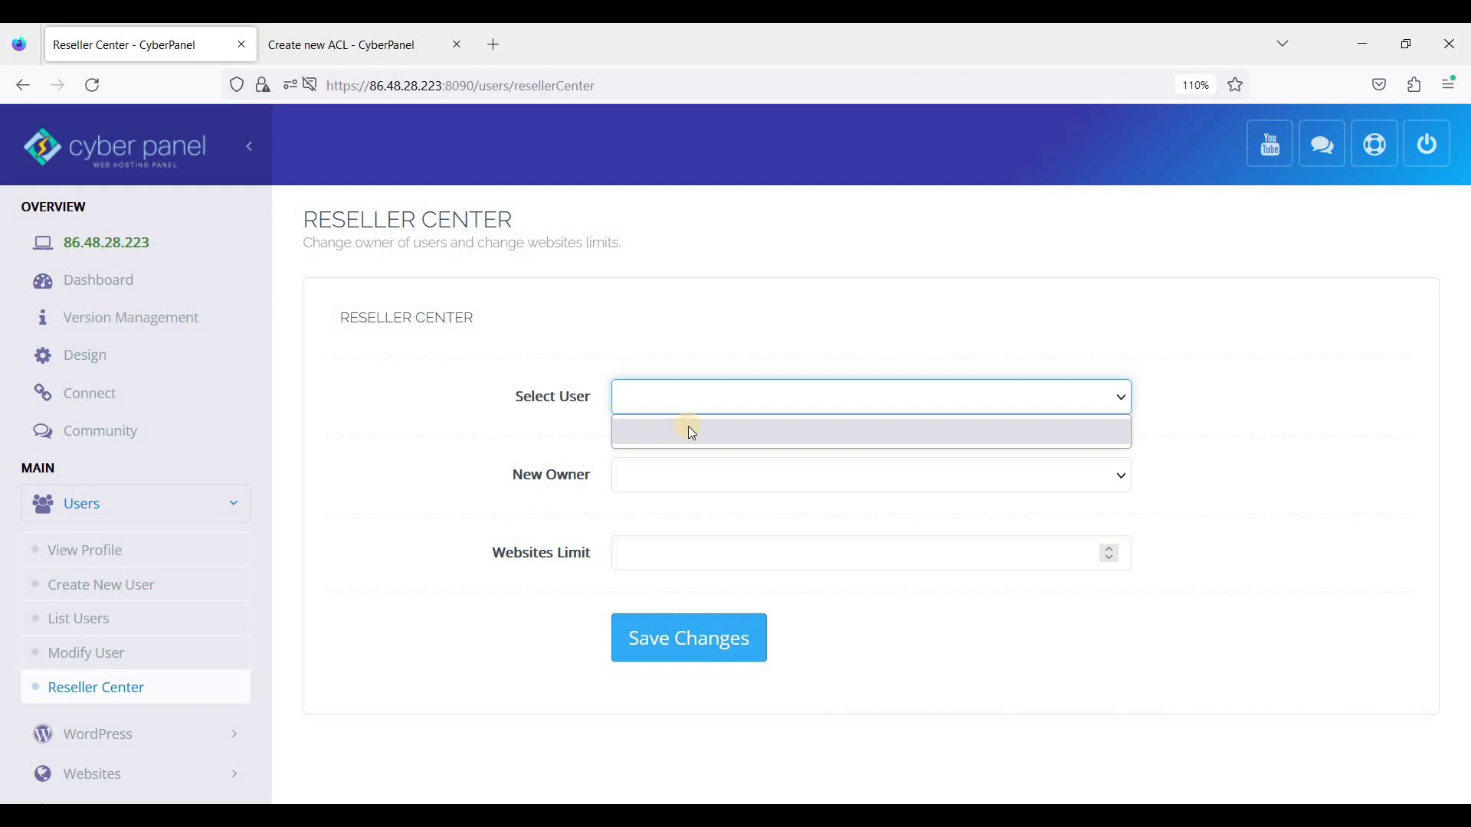
left_click(324, 513)
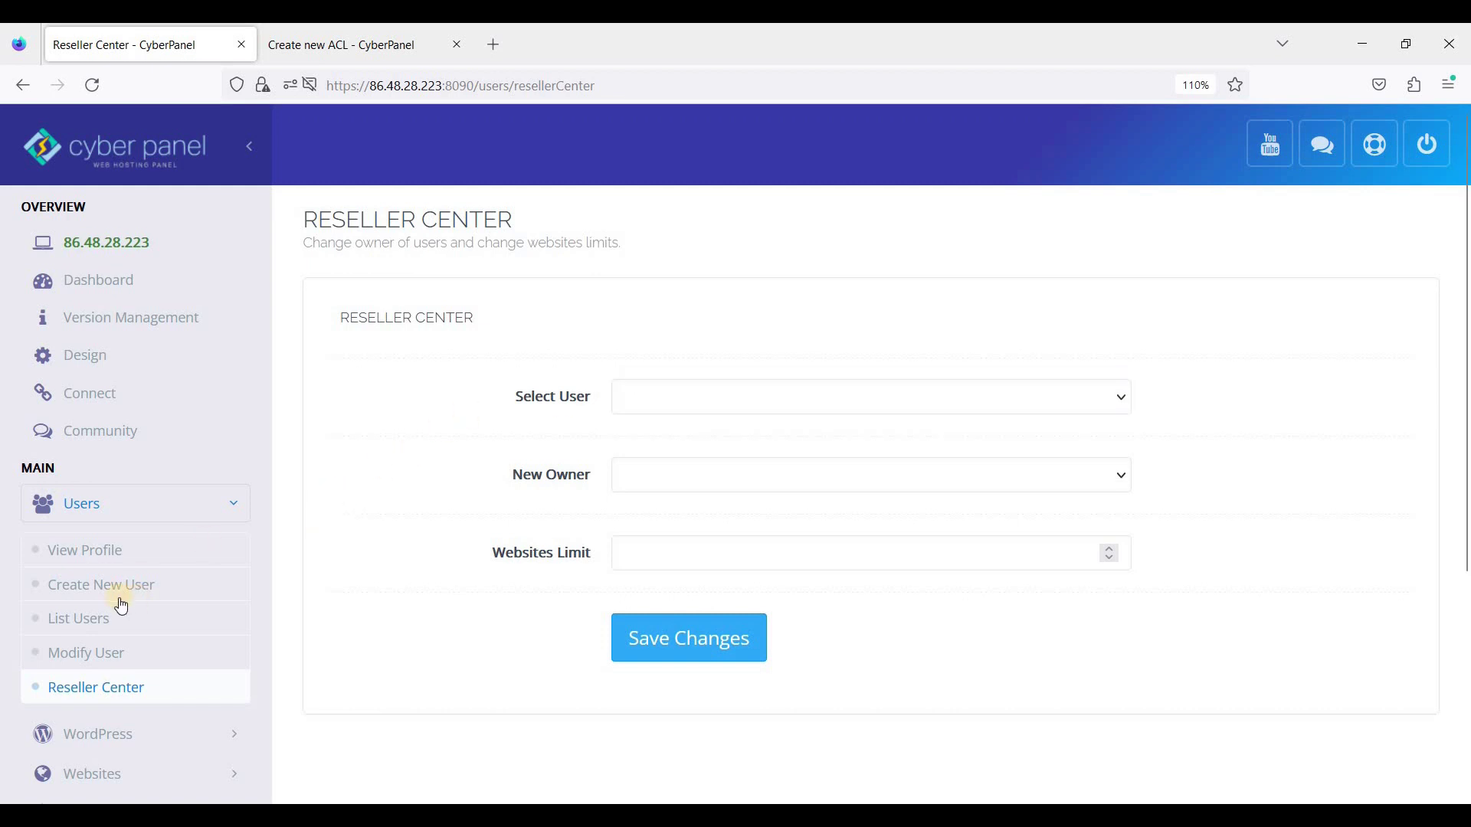
left_click(145, 590)
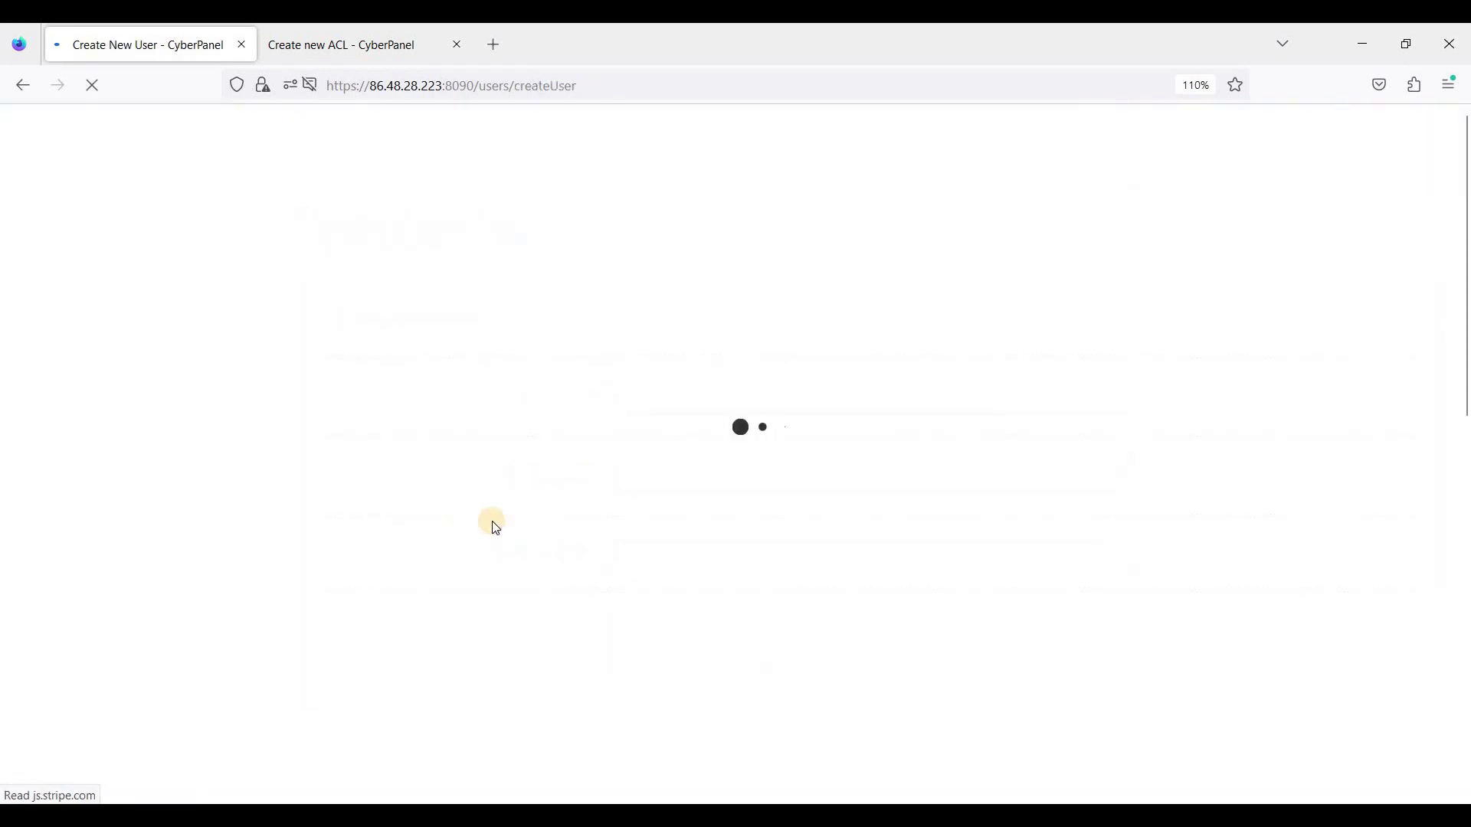
Step: Enter the new user's first name, last name and email address
left_click(737, 407)
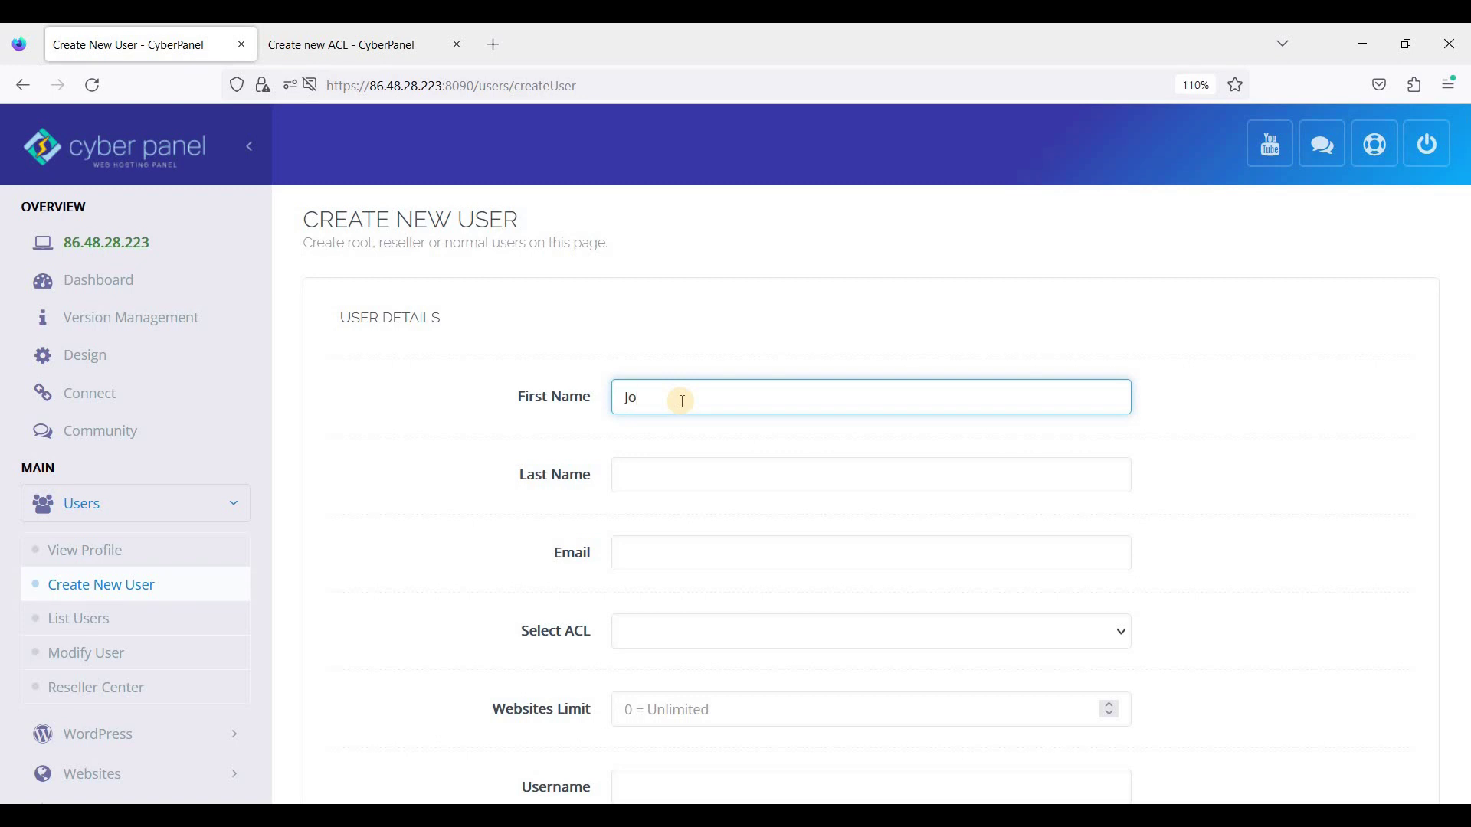
key("Tab")
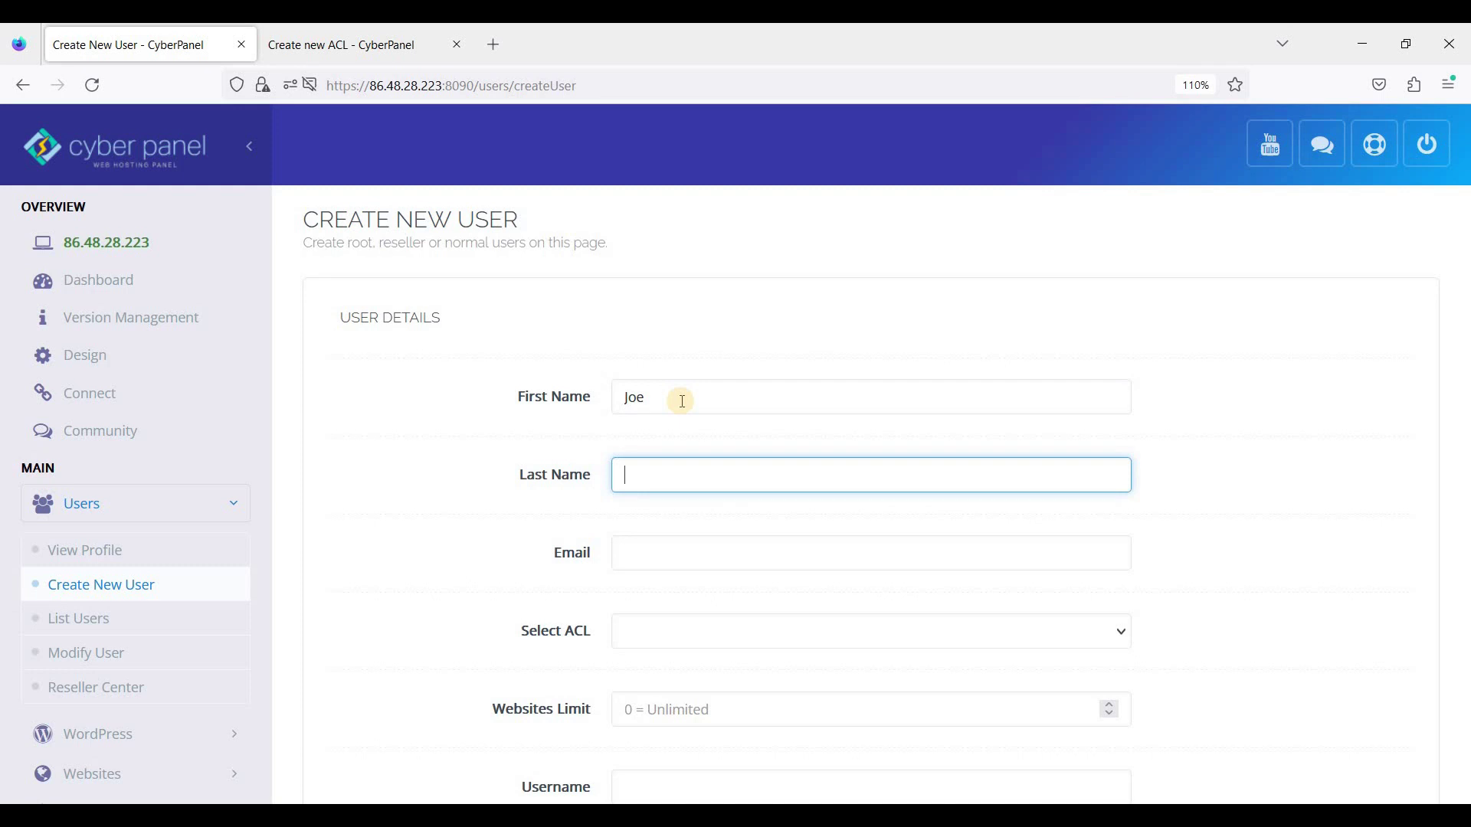
left_click(707, 538)
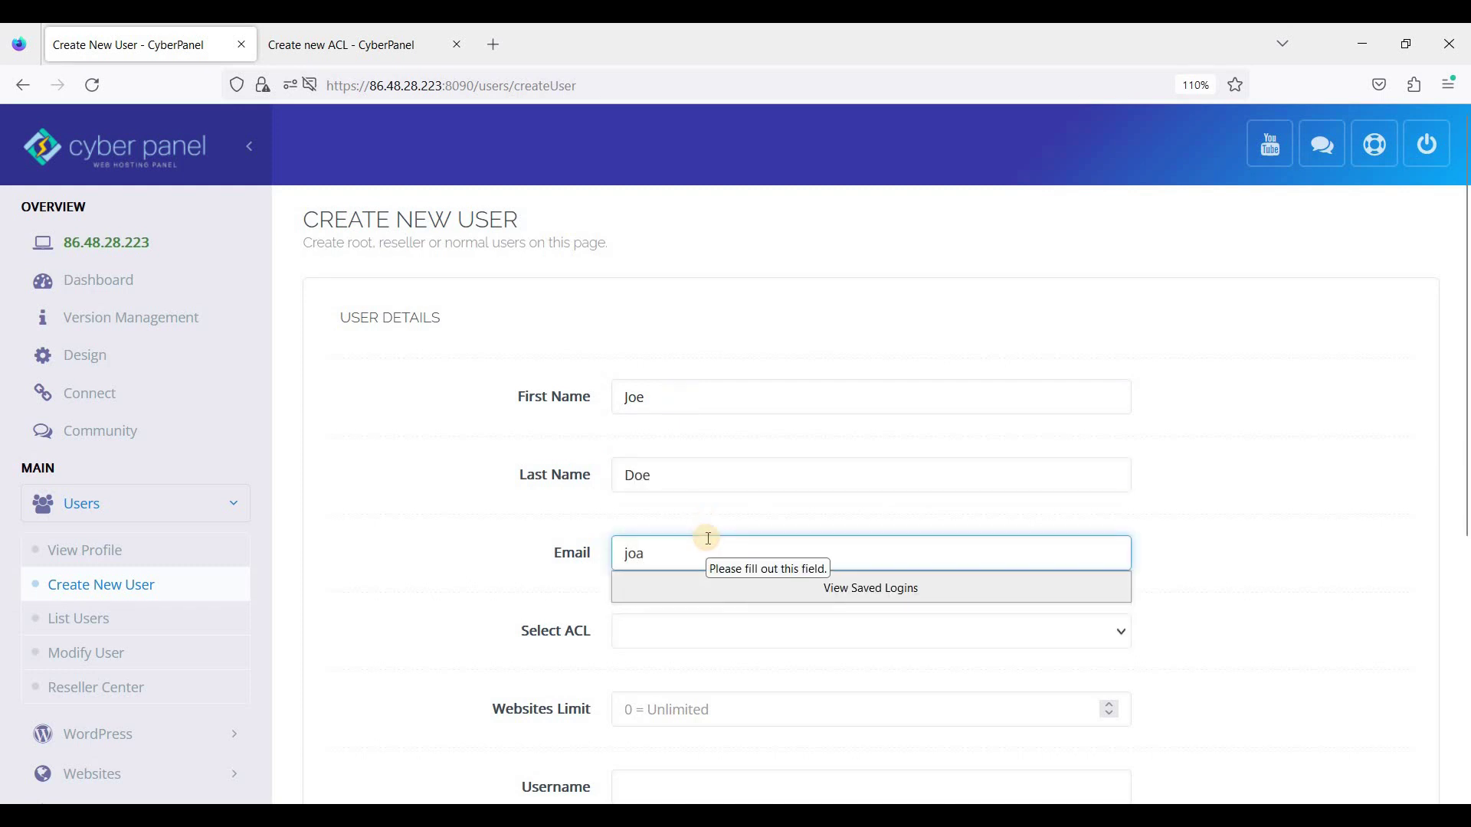
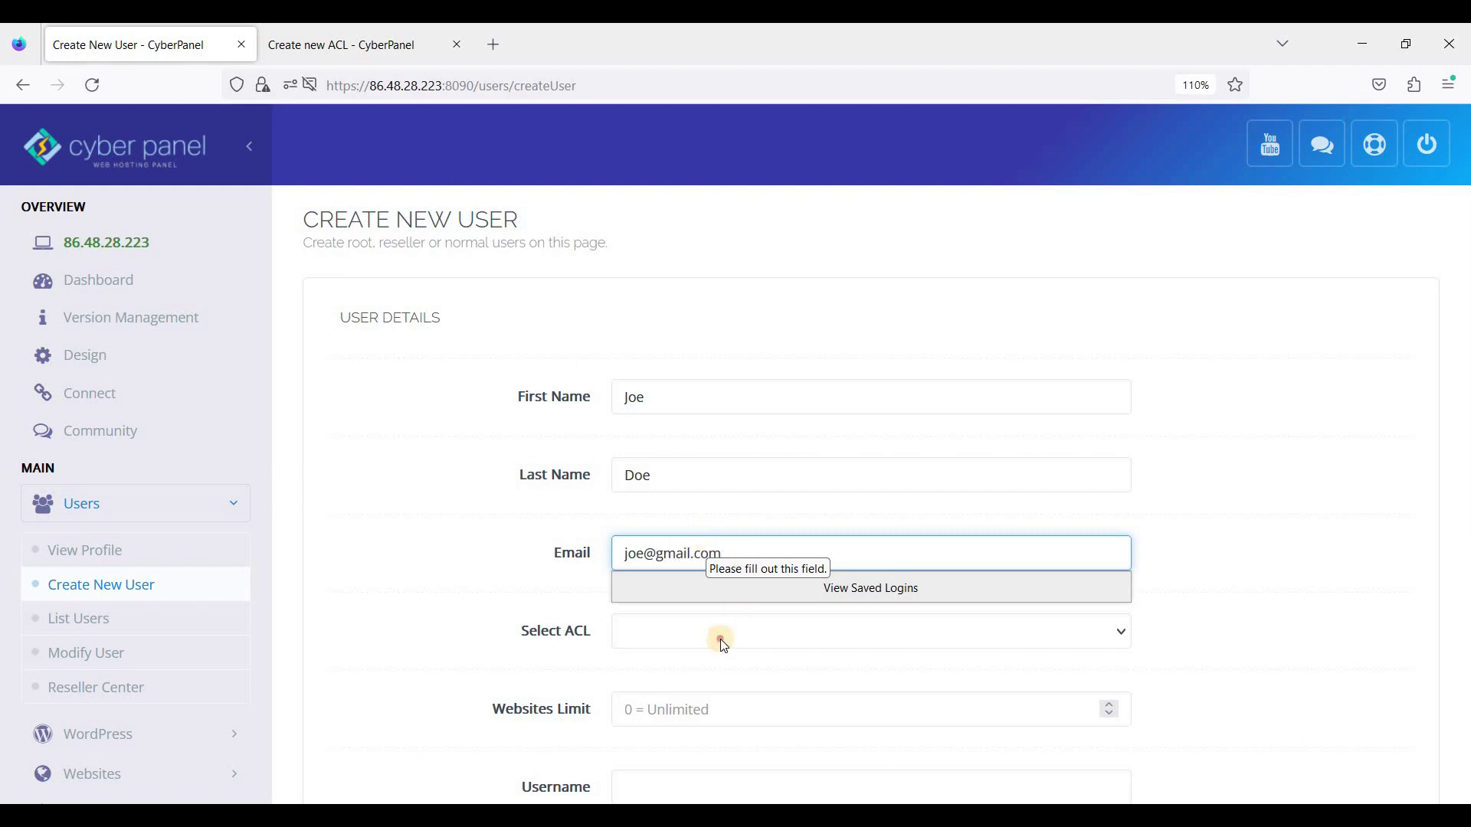
Step: Set the new user's ACL to 'user' and its Websites Limit to 1
left_click(720, 639)
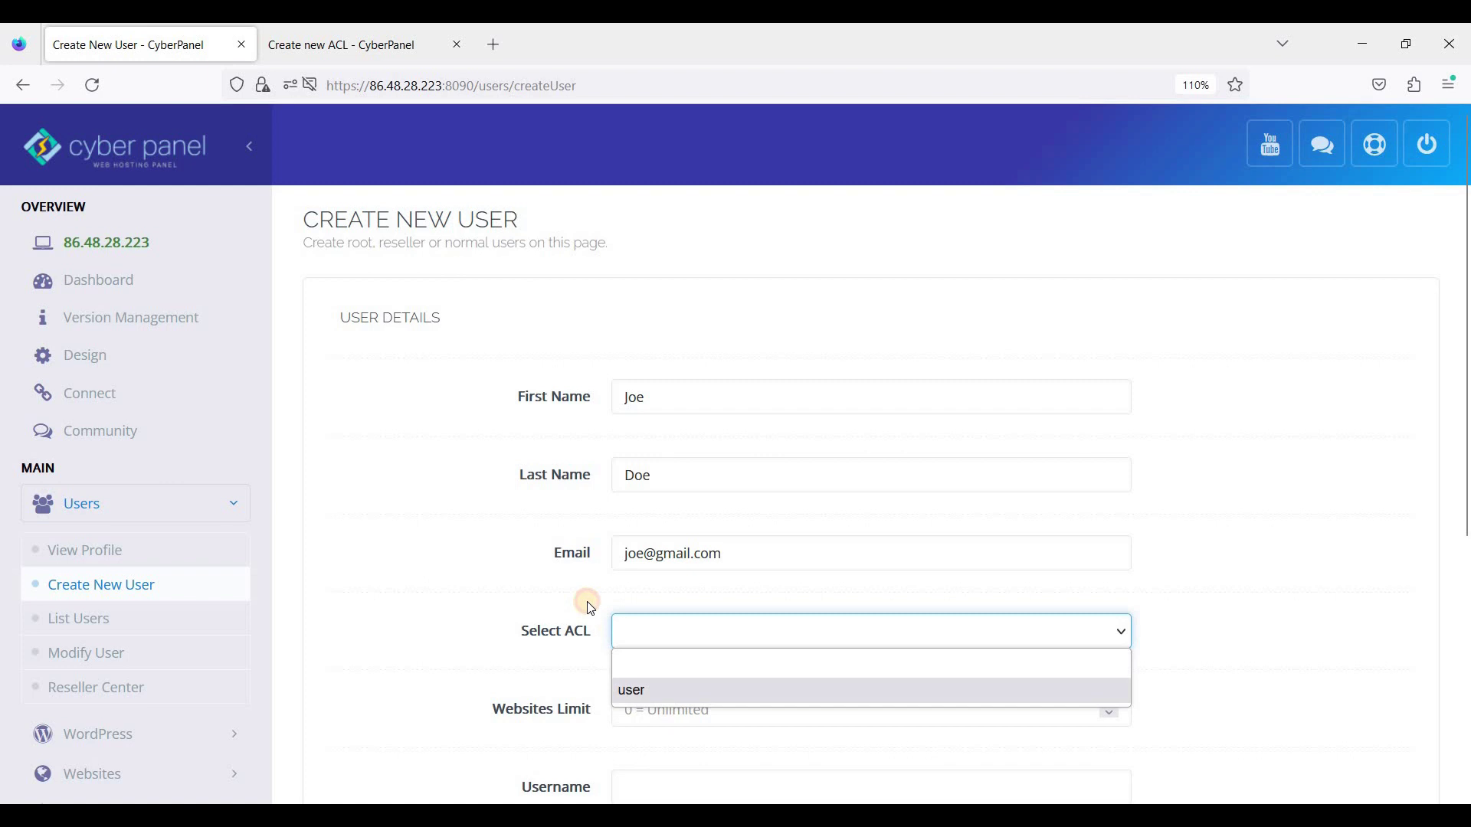
key("Down")
key("Return")
scroll(712, 611, "down", 3)
left_click(722, 605)
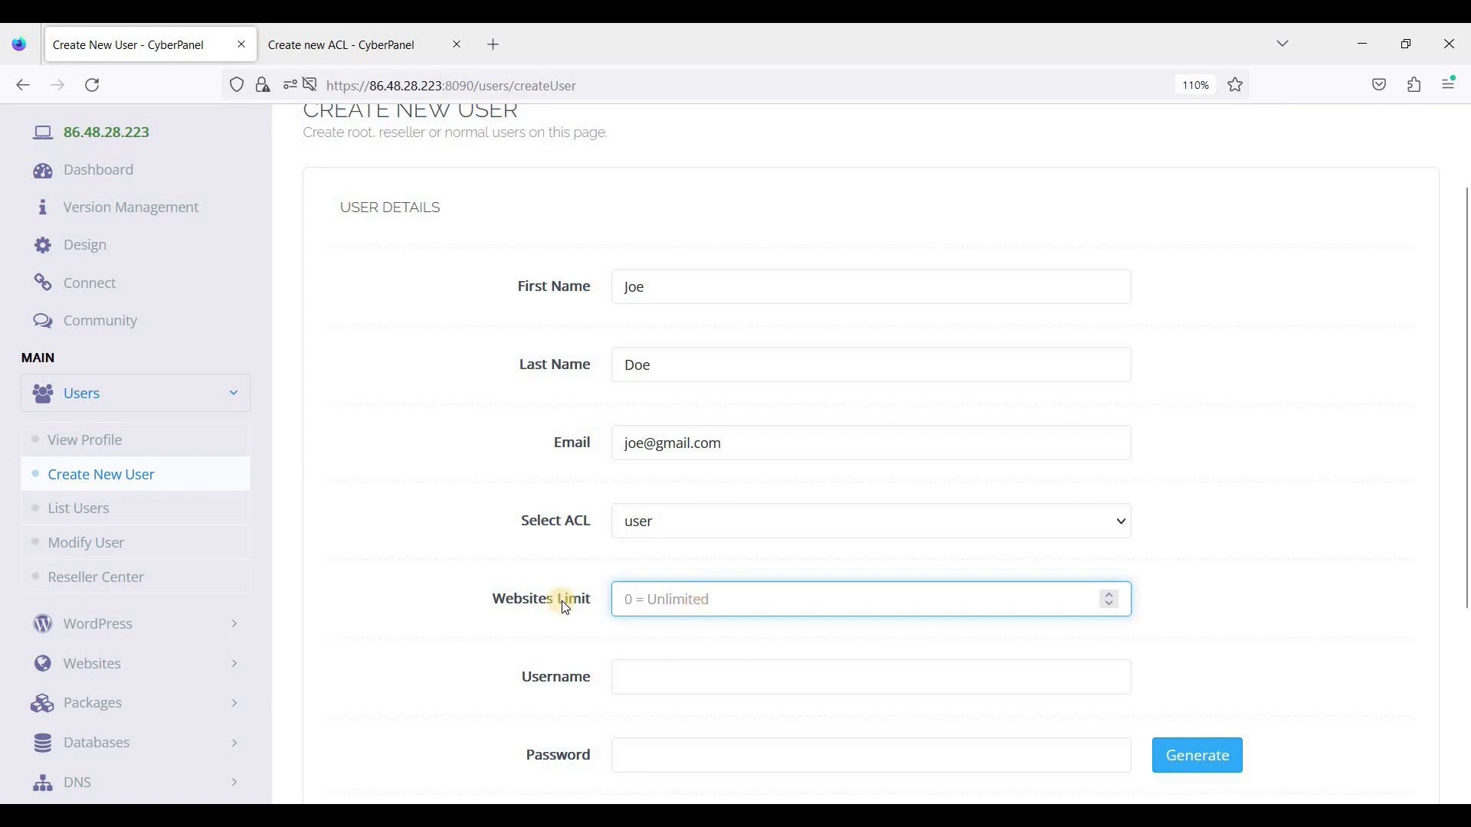
type("1")
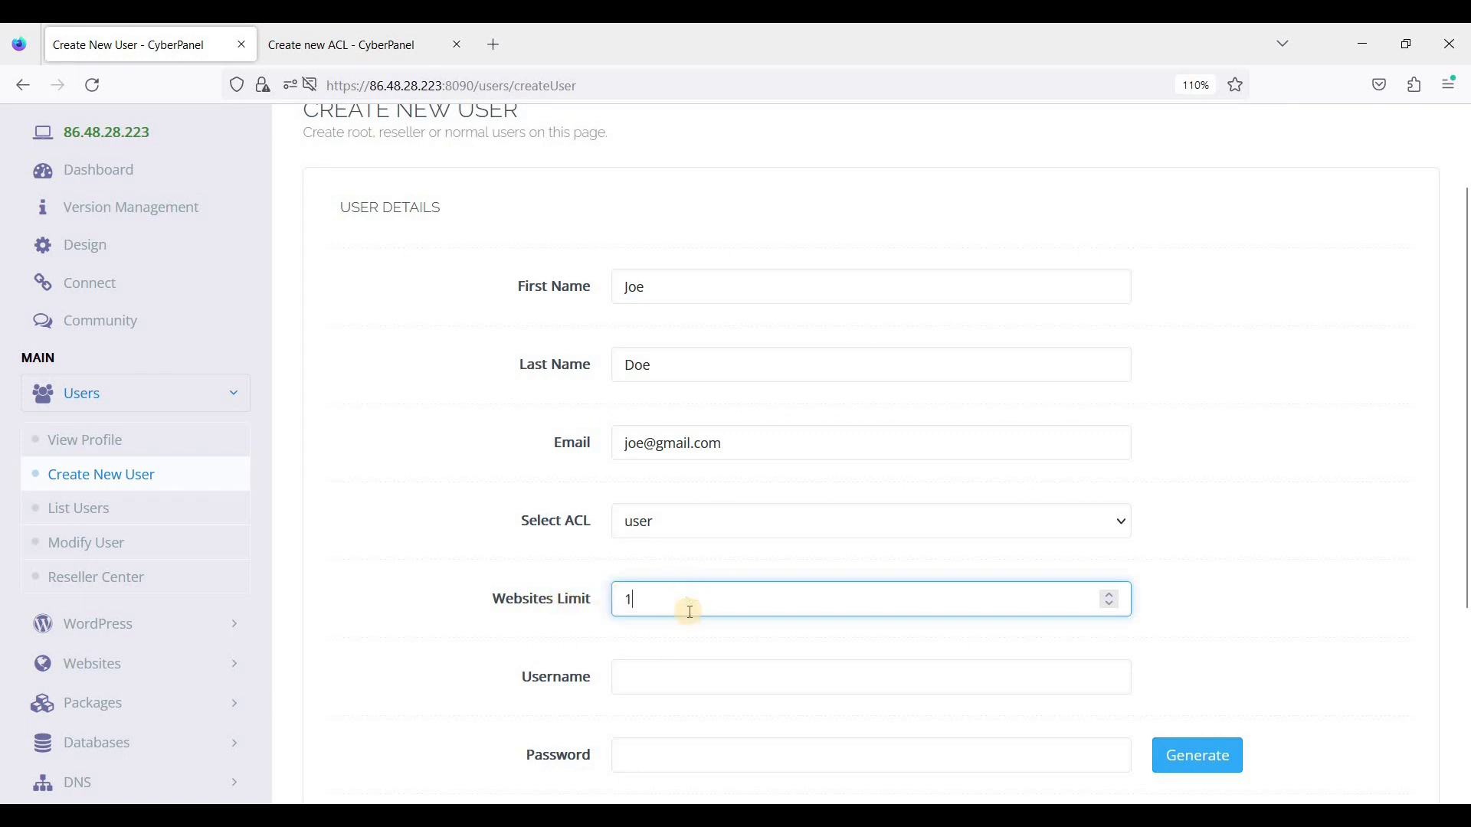
scroll(690, 491, "down", 2)
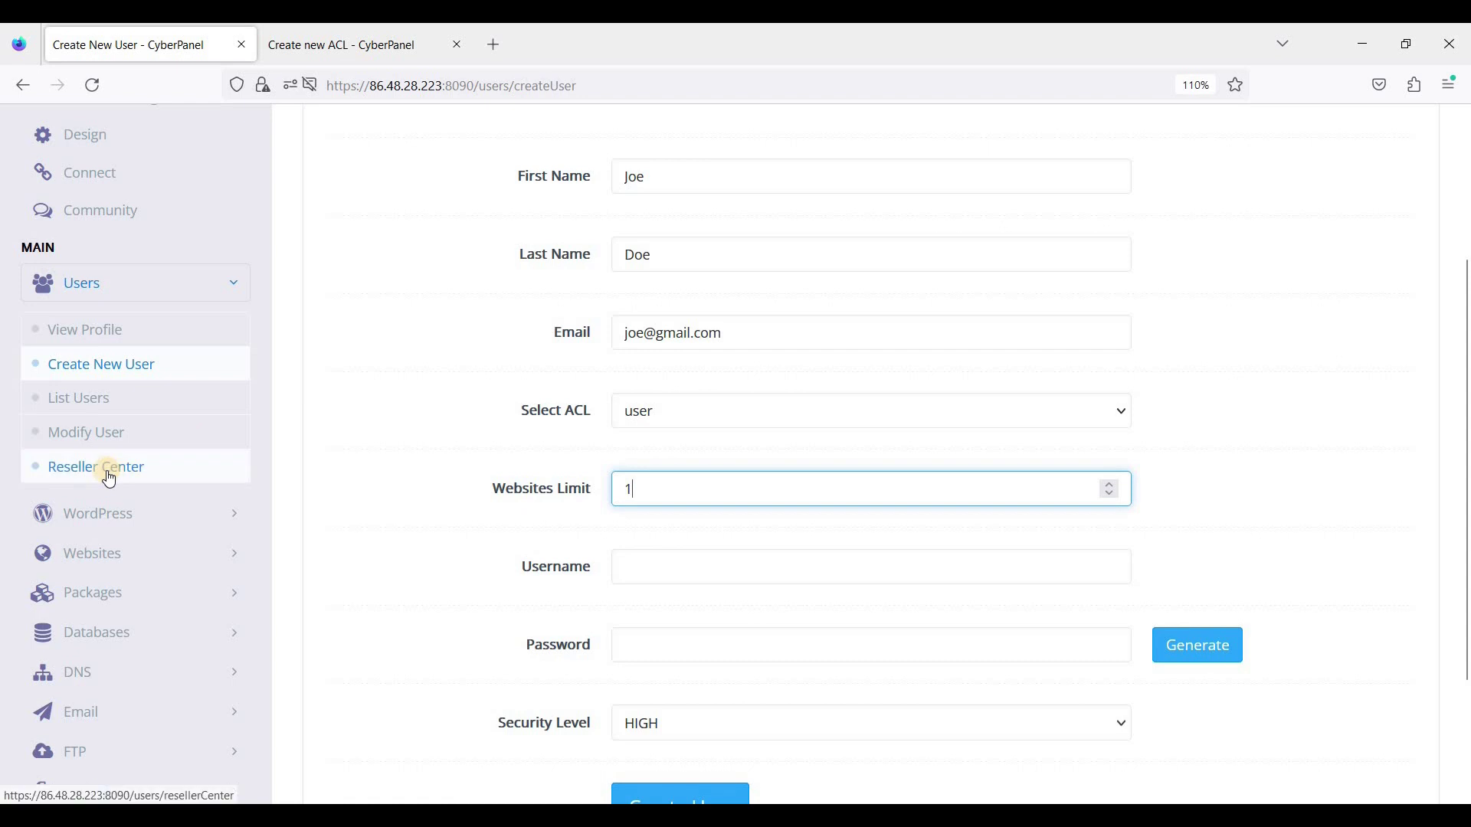
Step: Enter the username and account password, then create the user and recheck the websites limit
left_click(664, 567)
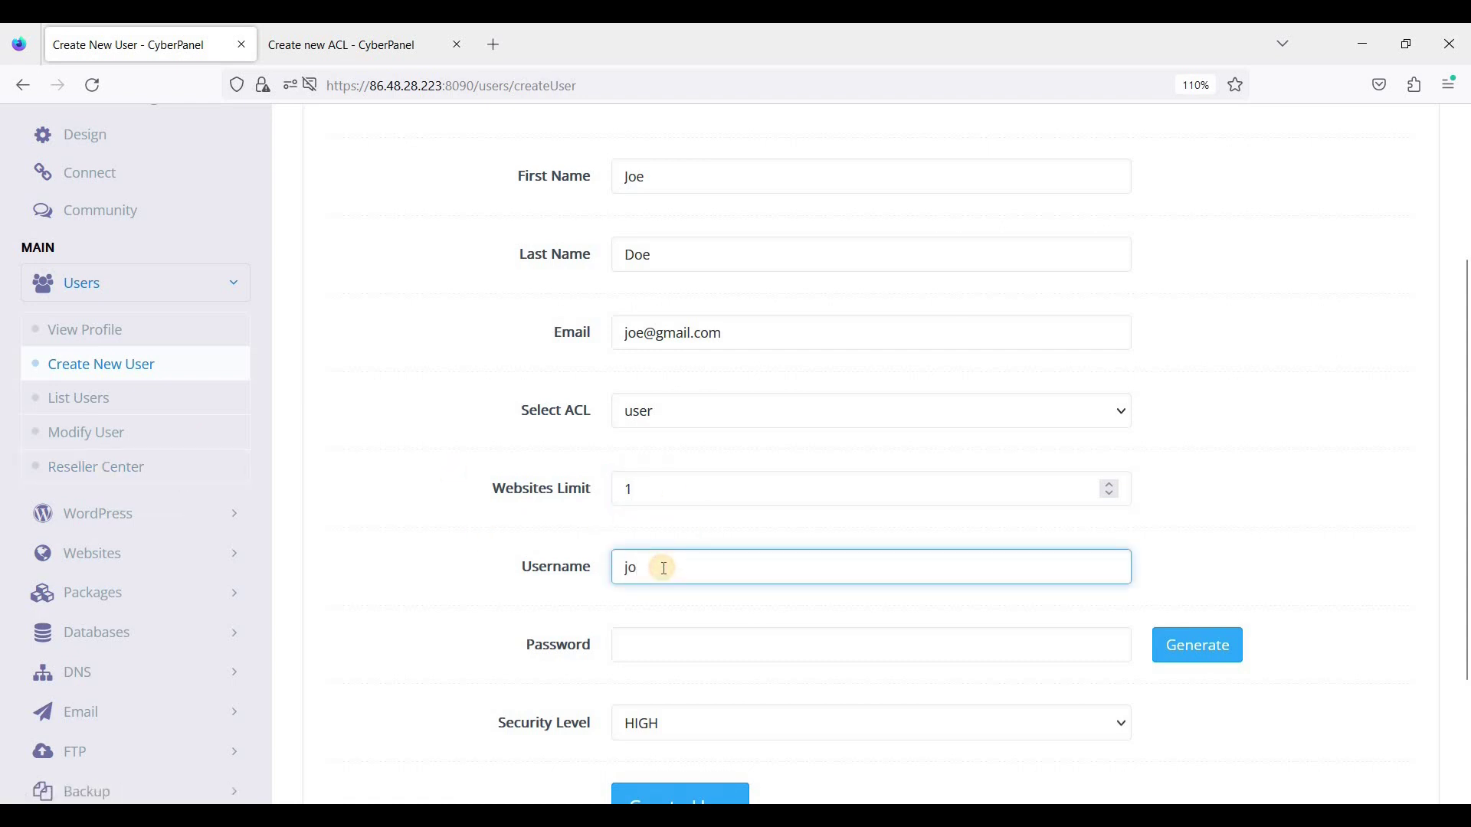
type("joedoe")
left_click(693, 646)
type("j")
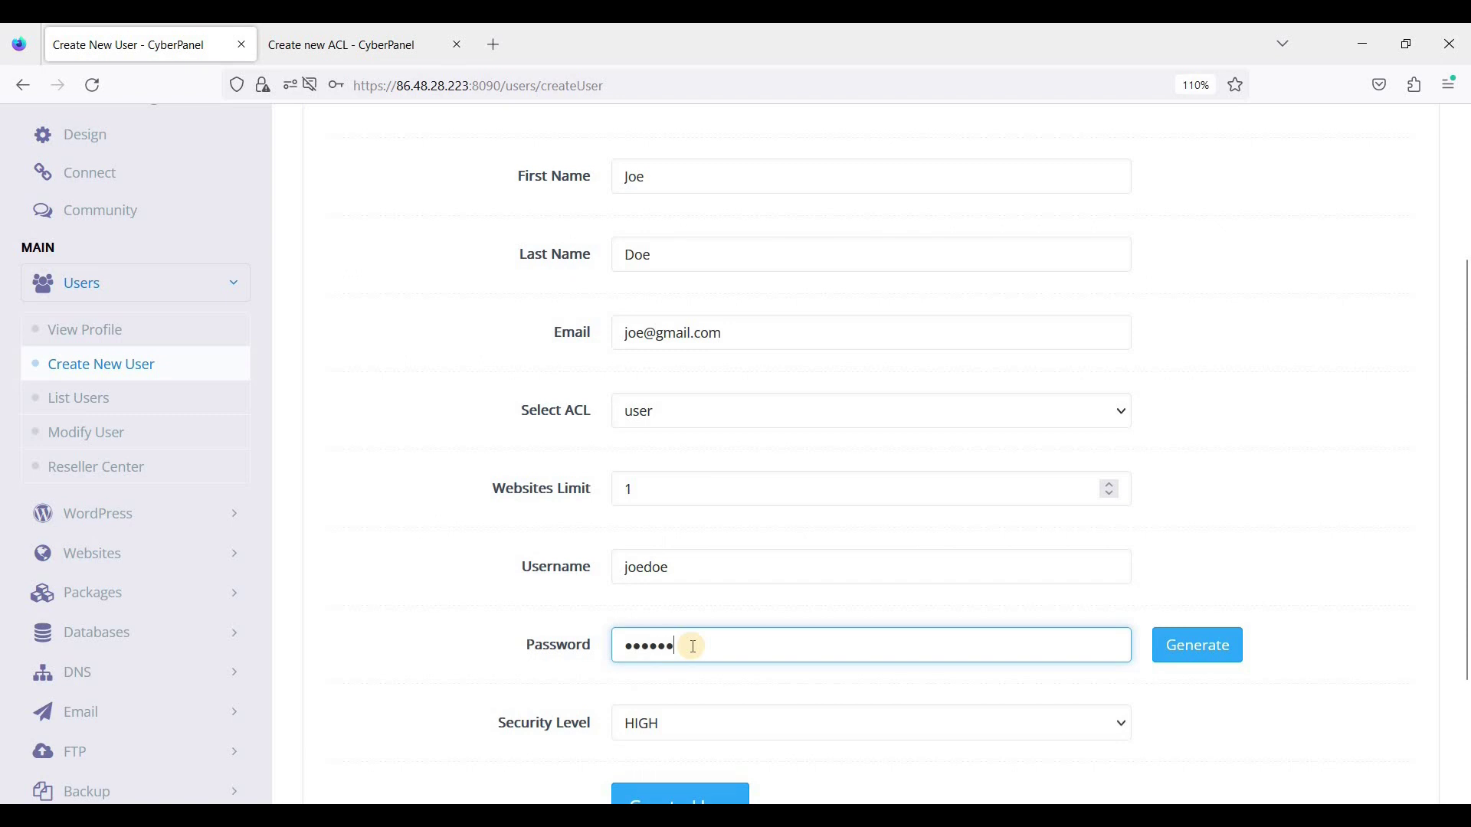
type("12")
scroll(690, 700, "down", 1)
left_click(695, 709)
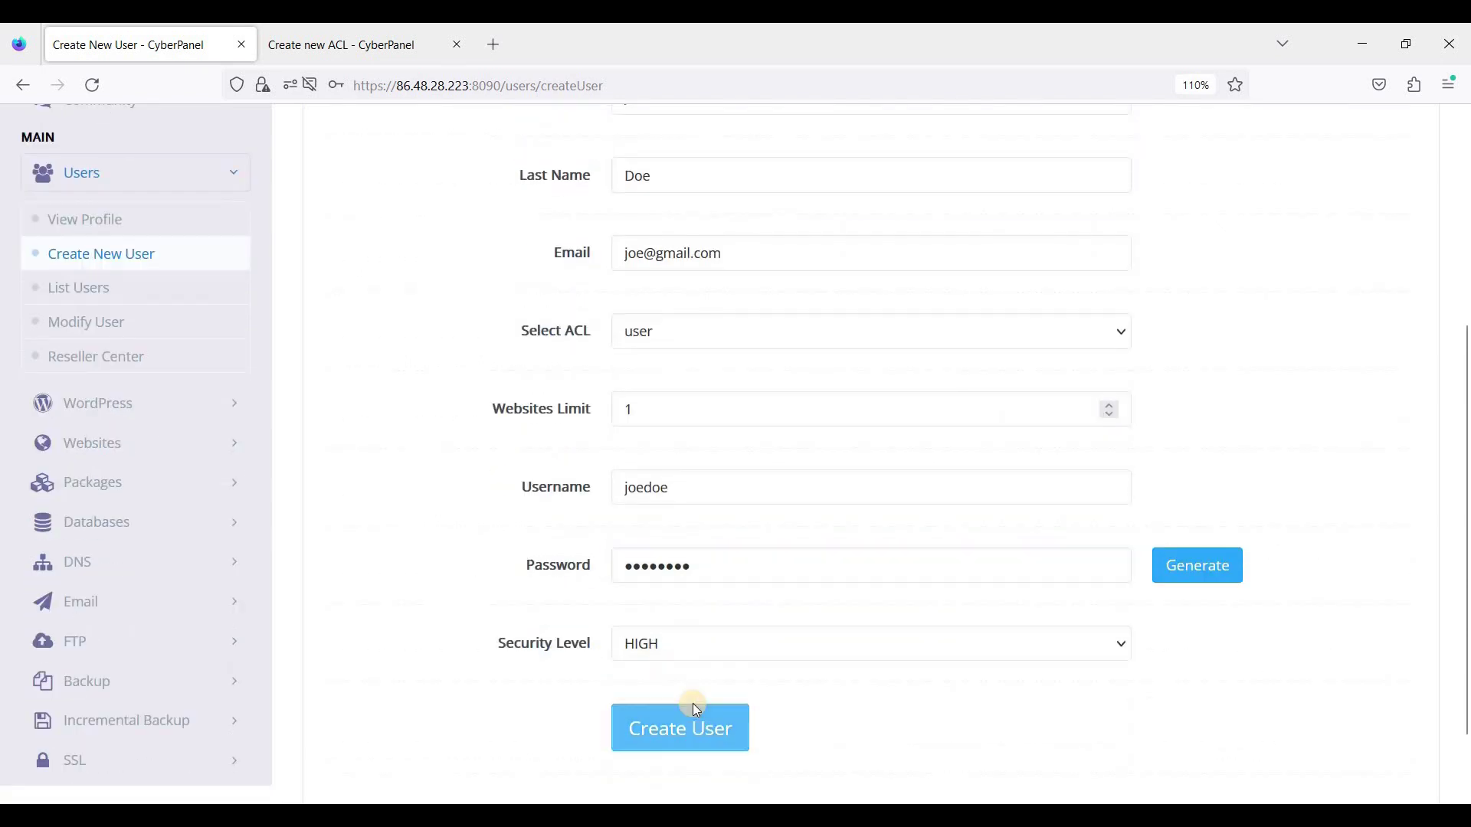
scroll(694, 706, "down", 1)
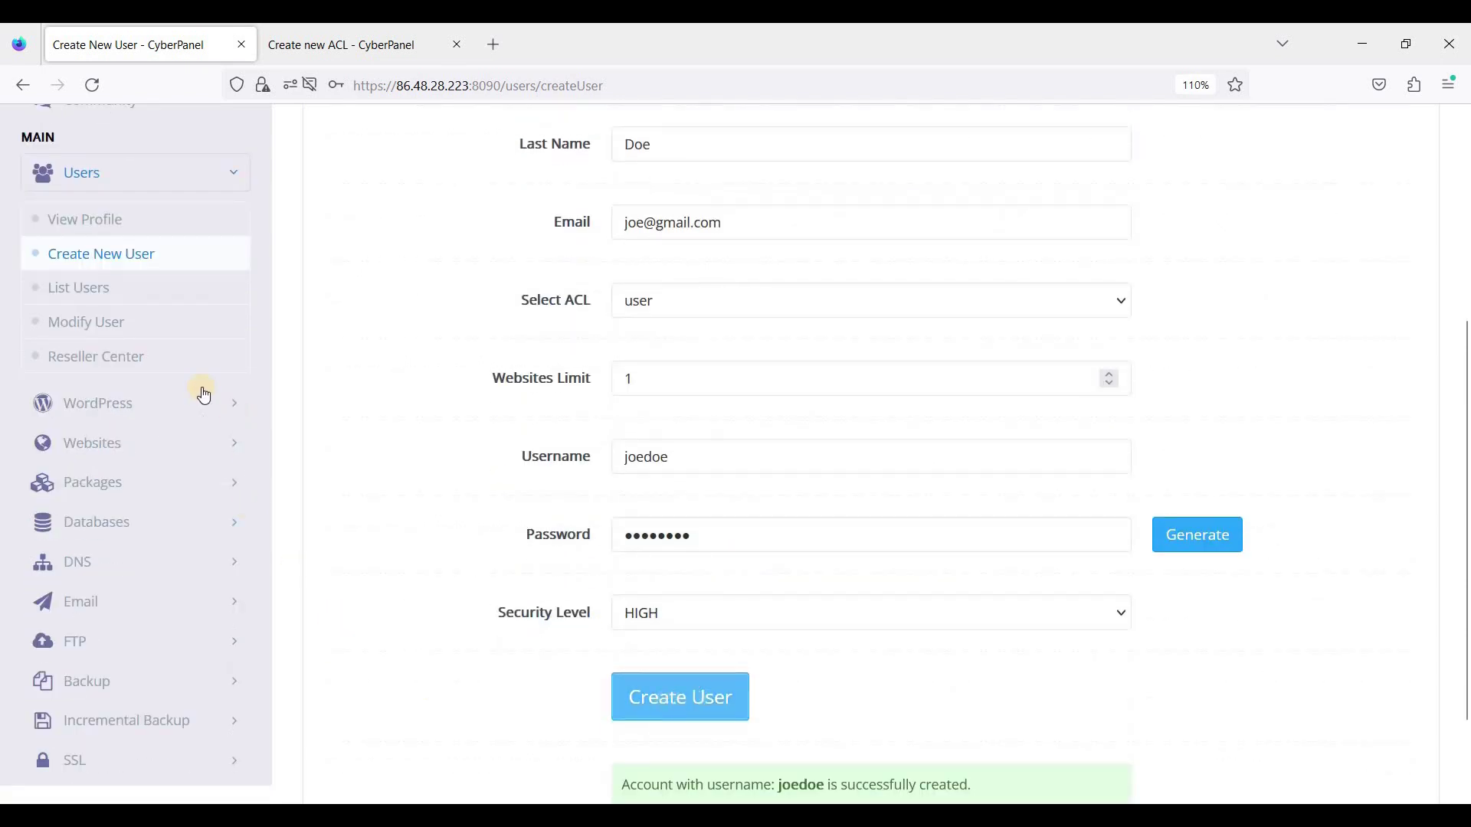
scroll(157, 484, "up", 2)
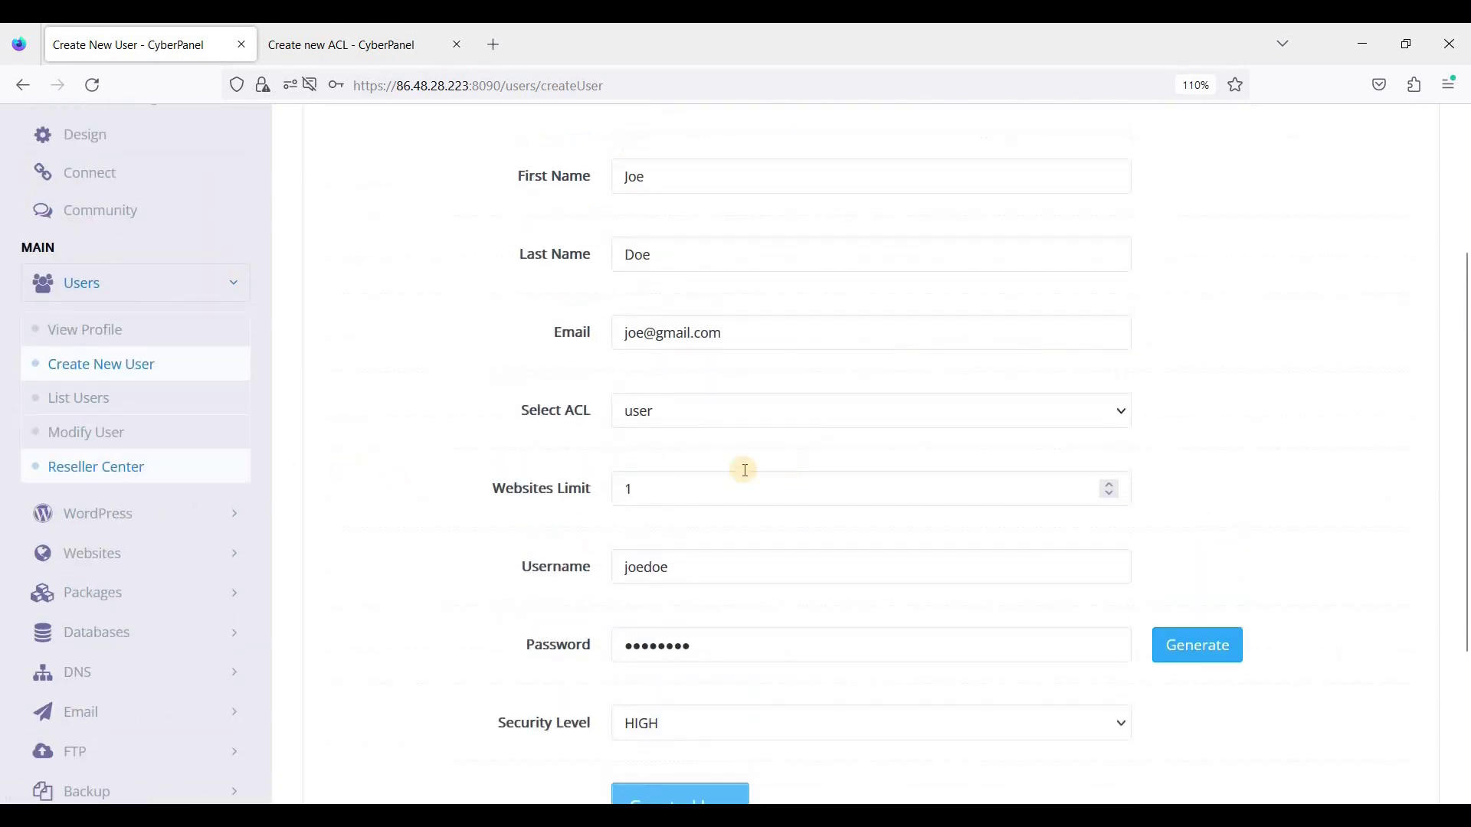
left_click(682, 487)
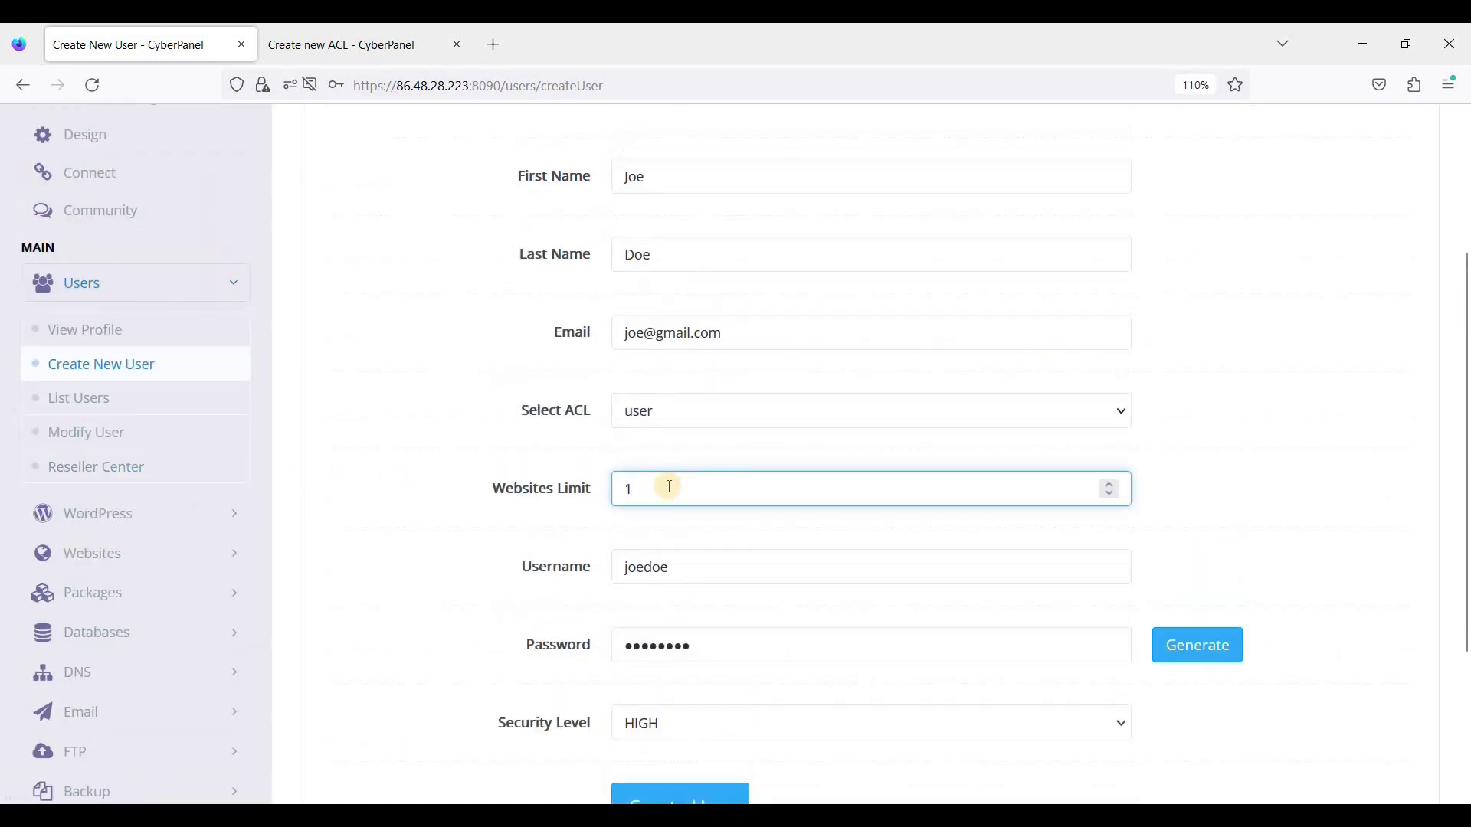
left_click(95, 412)
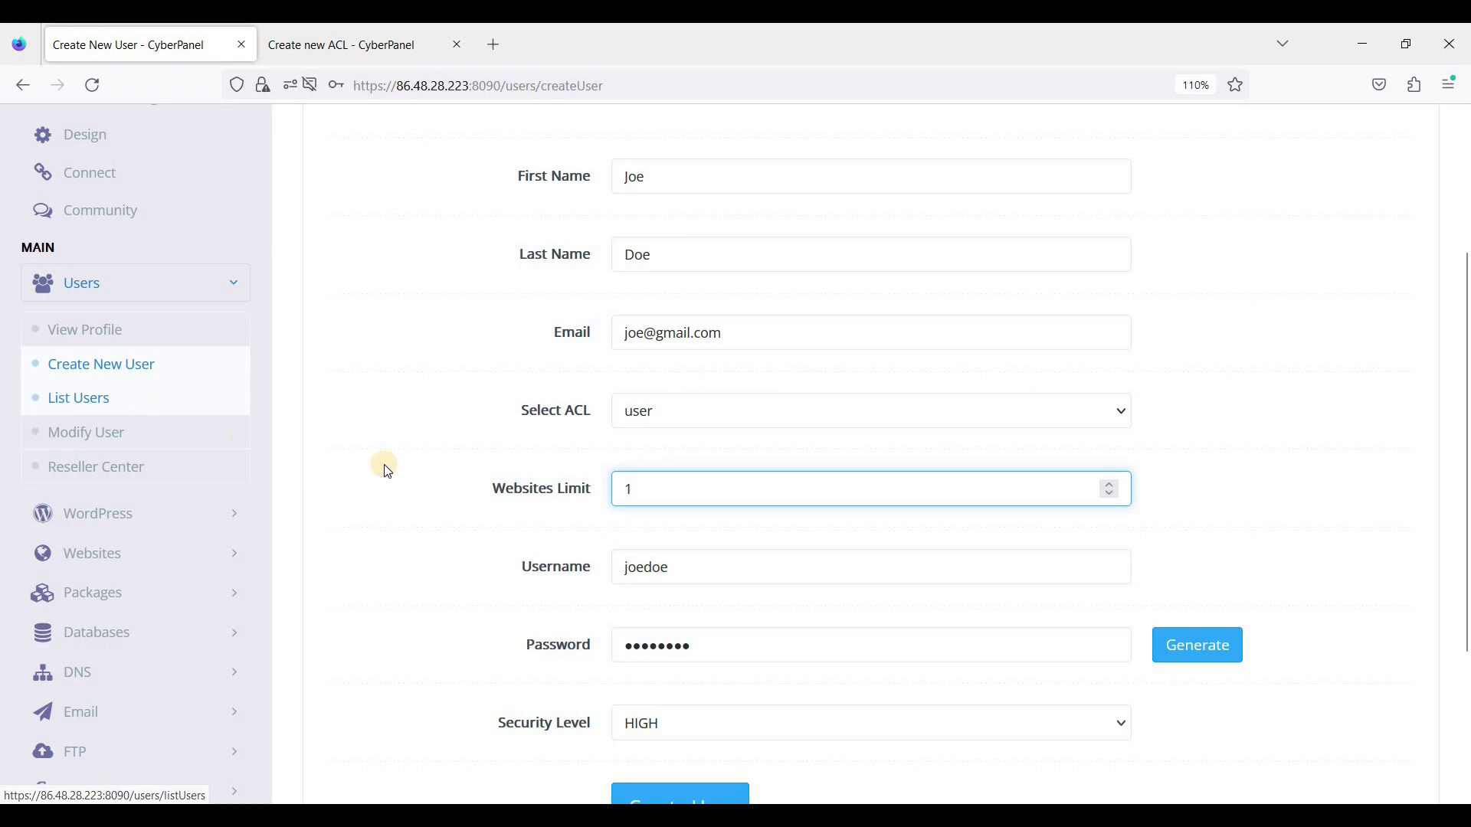
Step: Decline the browser's save-login prompt and check the new account in the users list
left_click(590, 328)
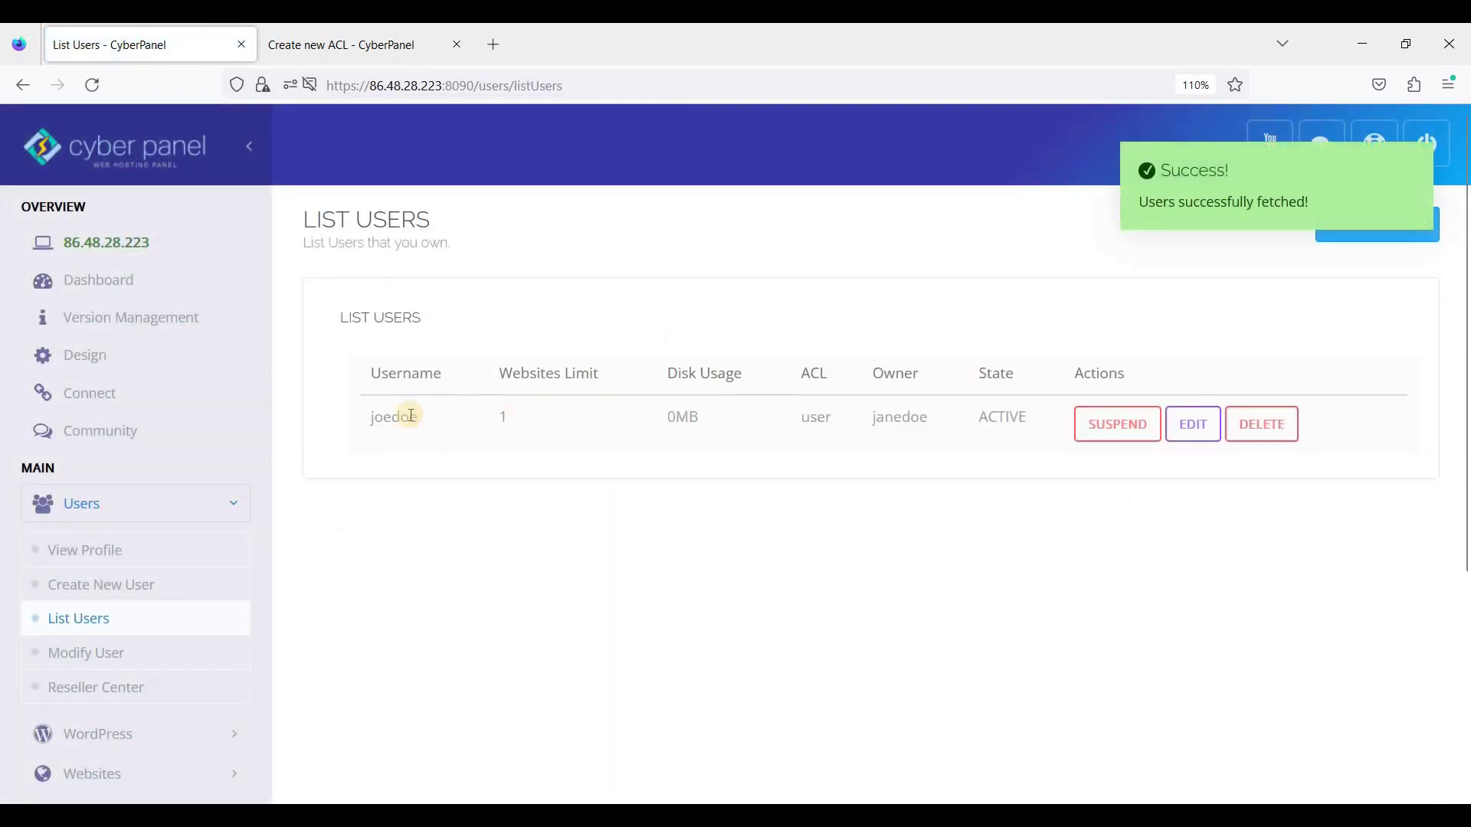
double_click(463, 414)
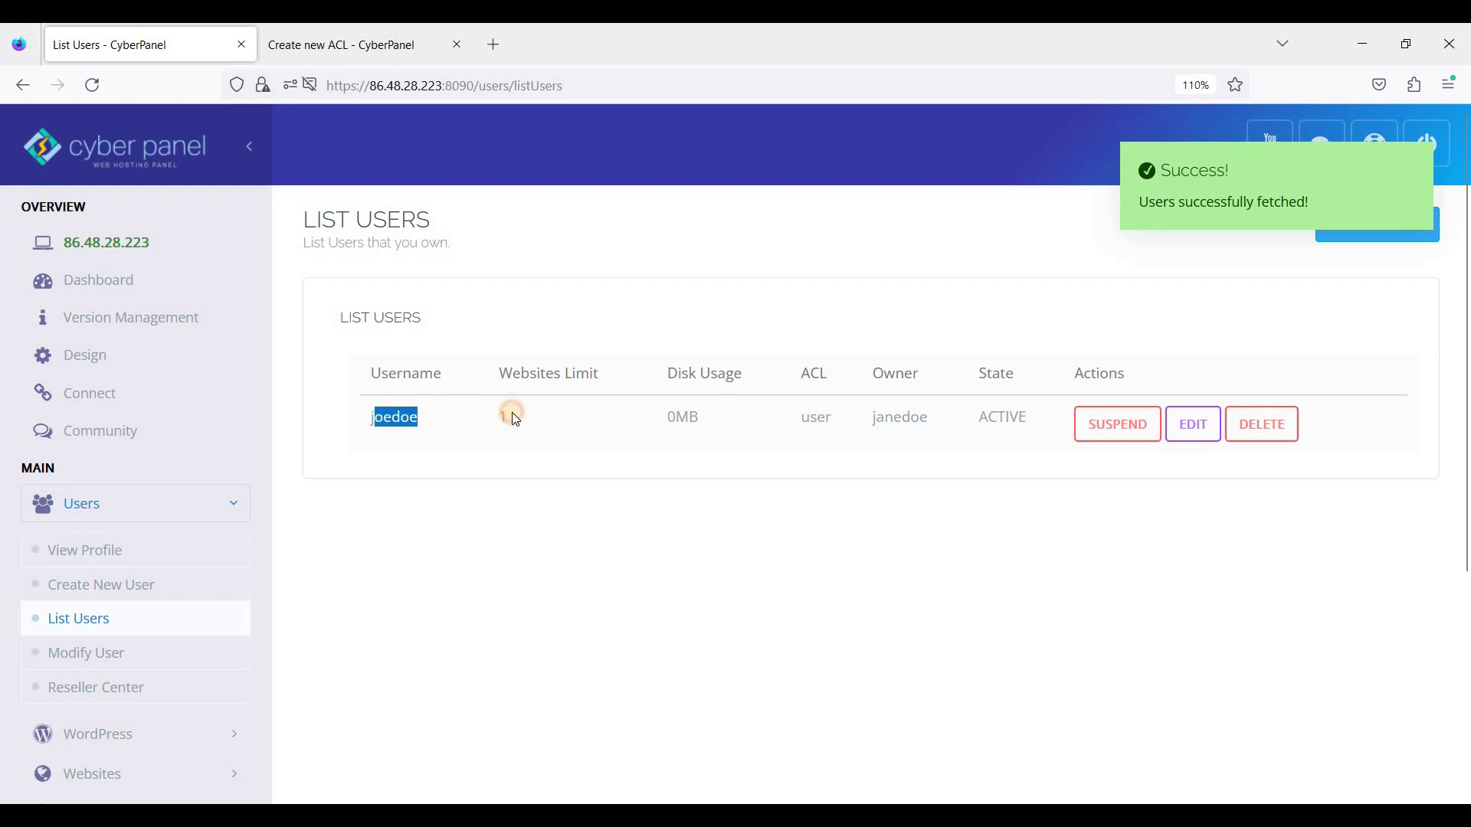
left_click(515, 377)
left_click_drag(542, 378, 522, 376)
left_click(109, 688)
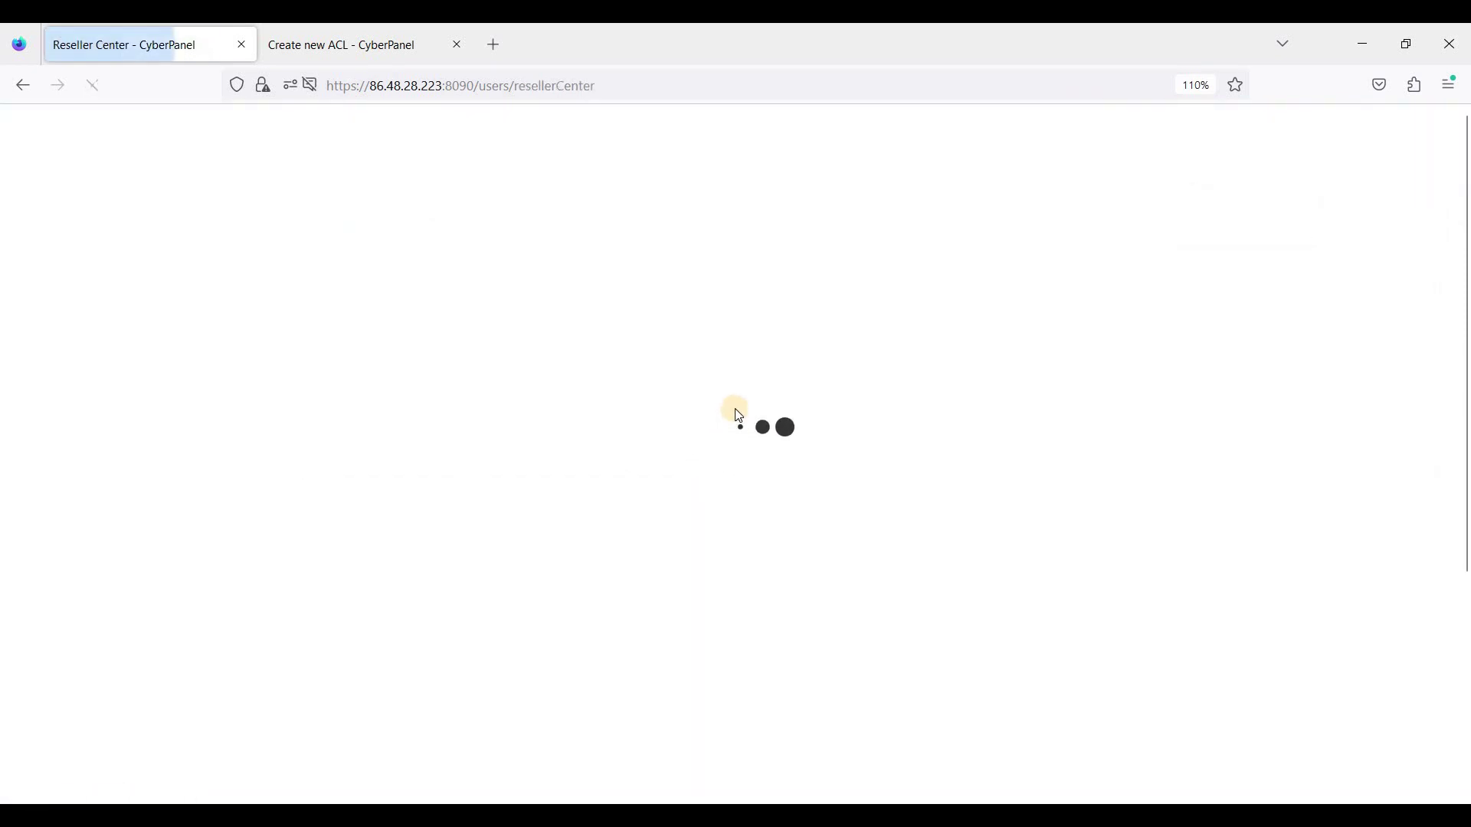
Step: In Reseller Center, keep the reseller as the new user's owner and save a websites limit of 2
left_click(720, 405)
left_click(667, 456)
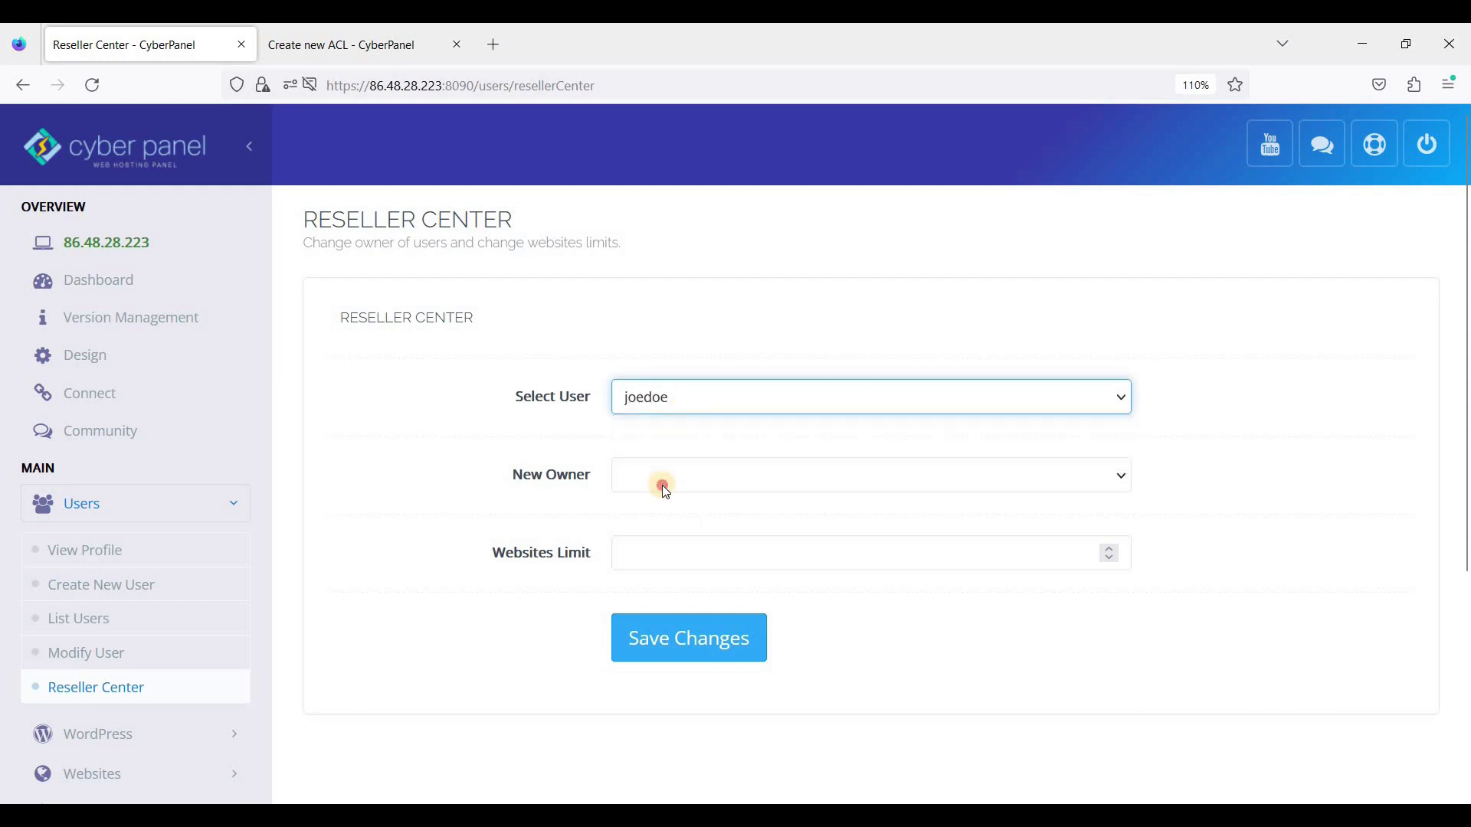
left_click(657, 479)
left_click(637, 540)
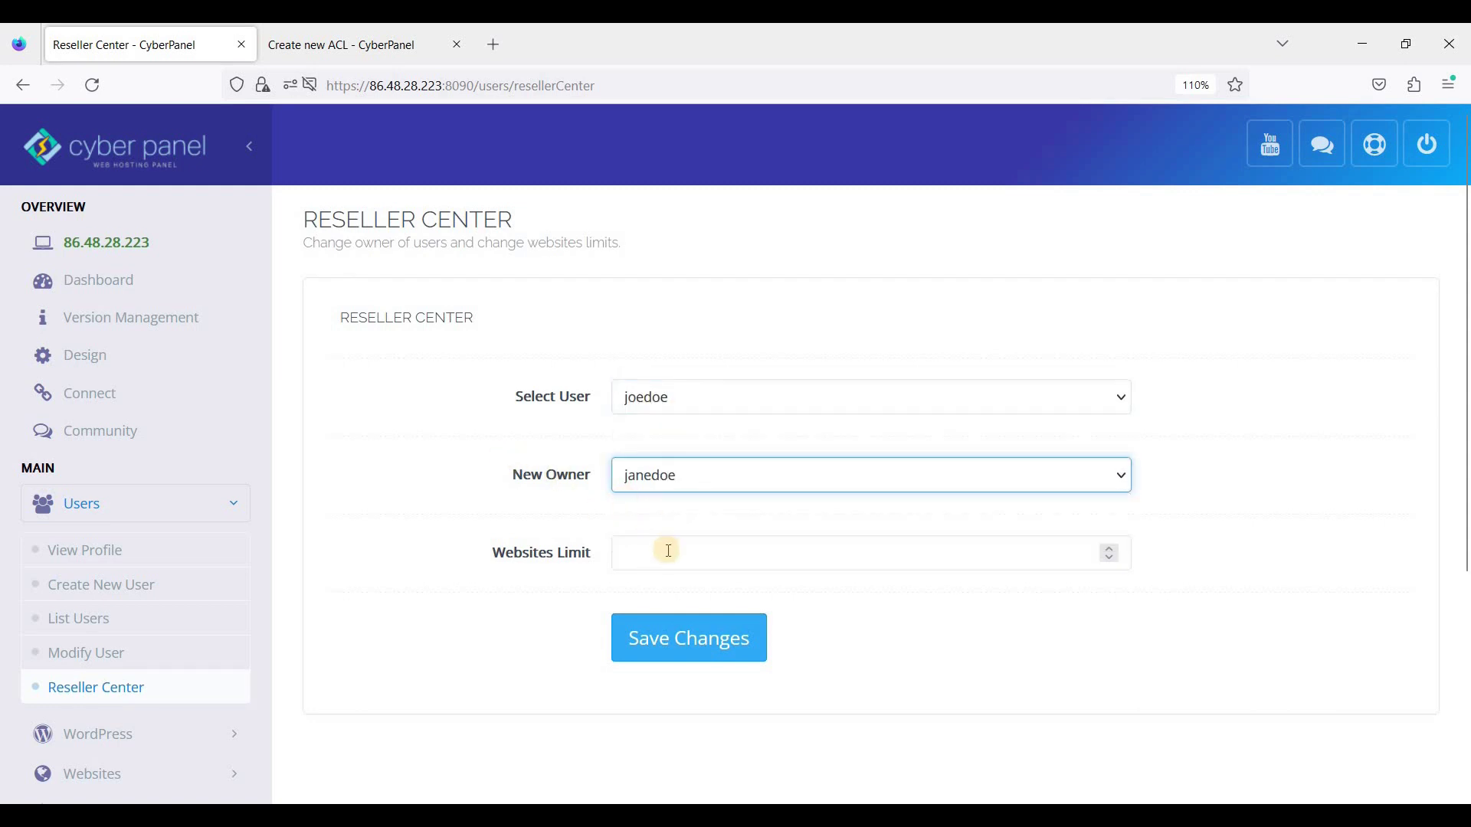
left_click(668, 552)
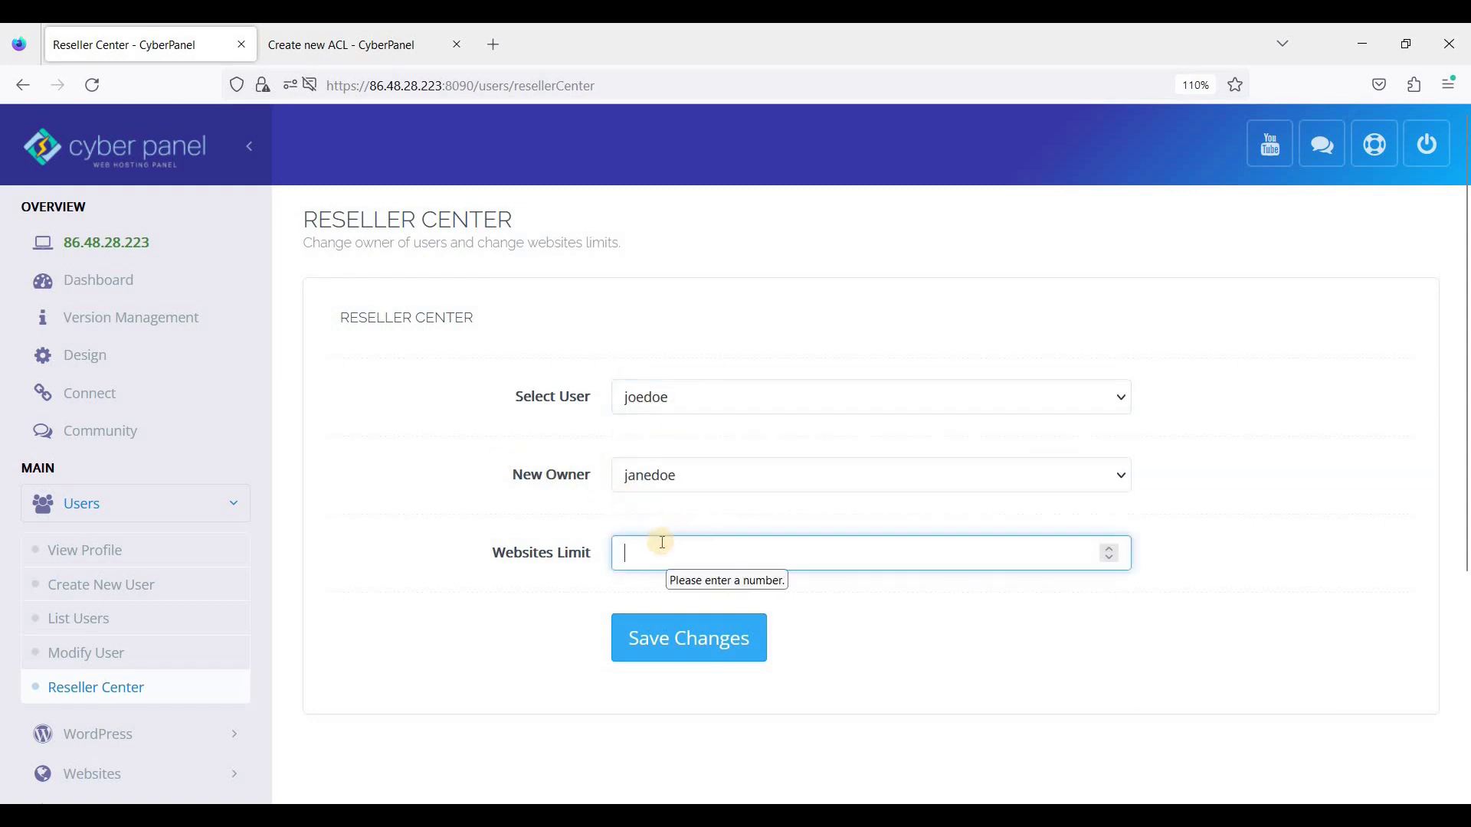
type("2")
left_click(700, 620)
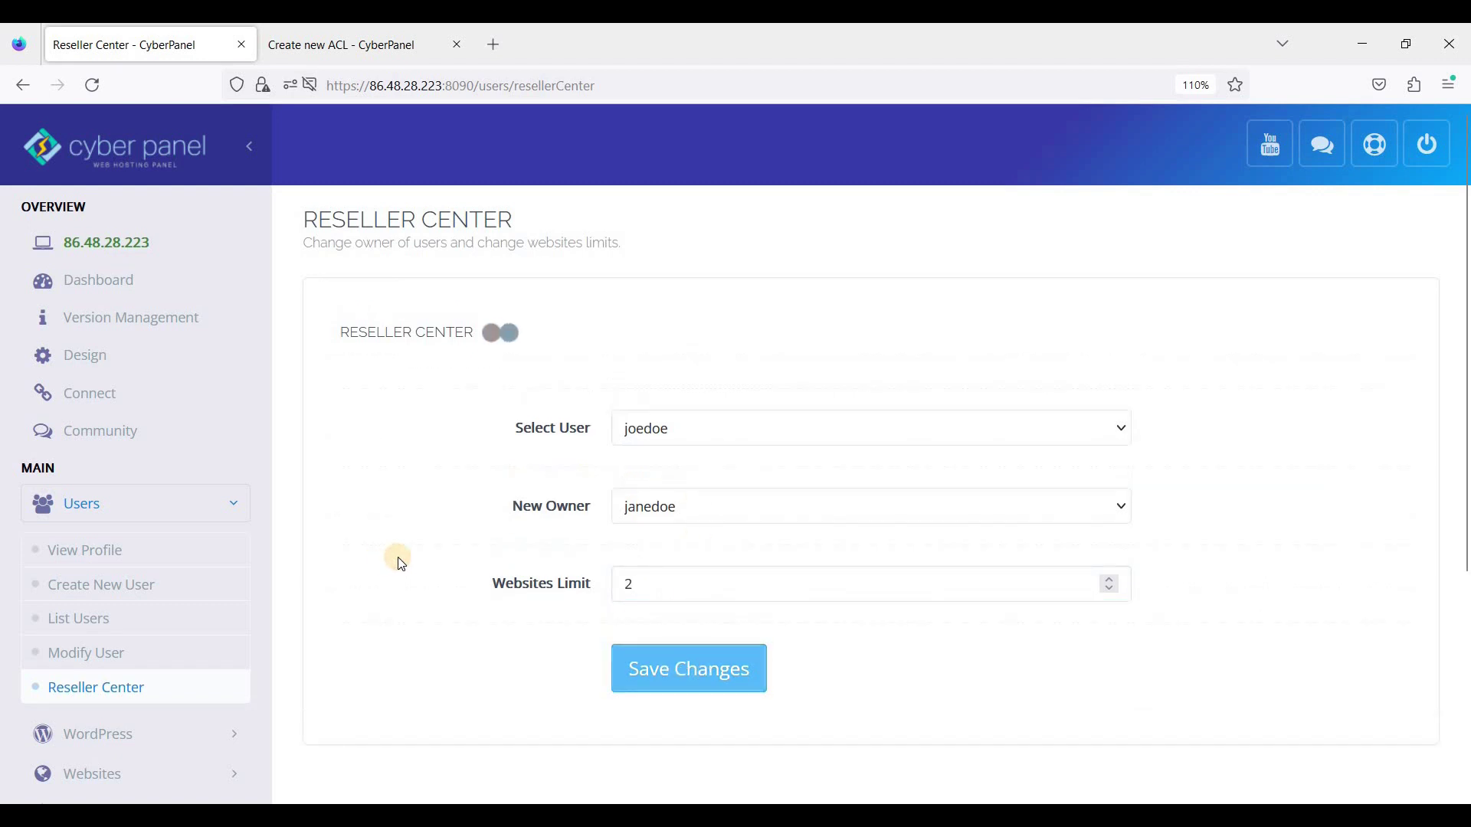
left_click(96, 632)
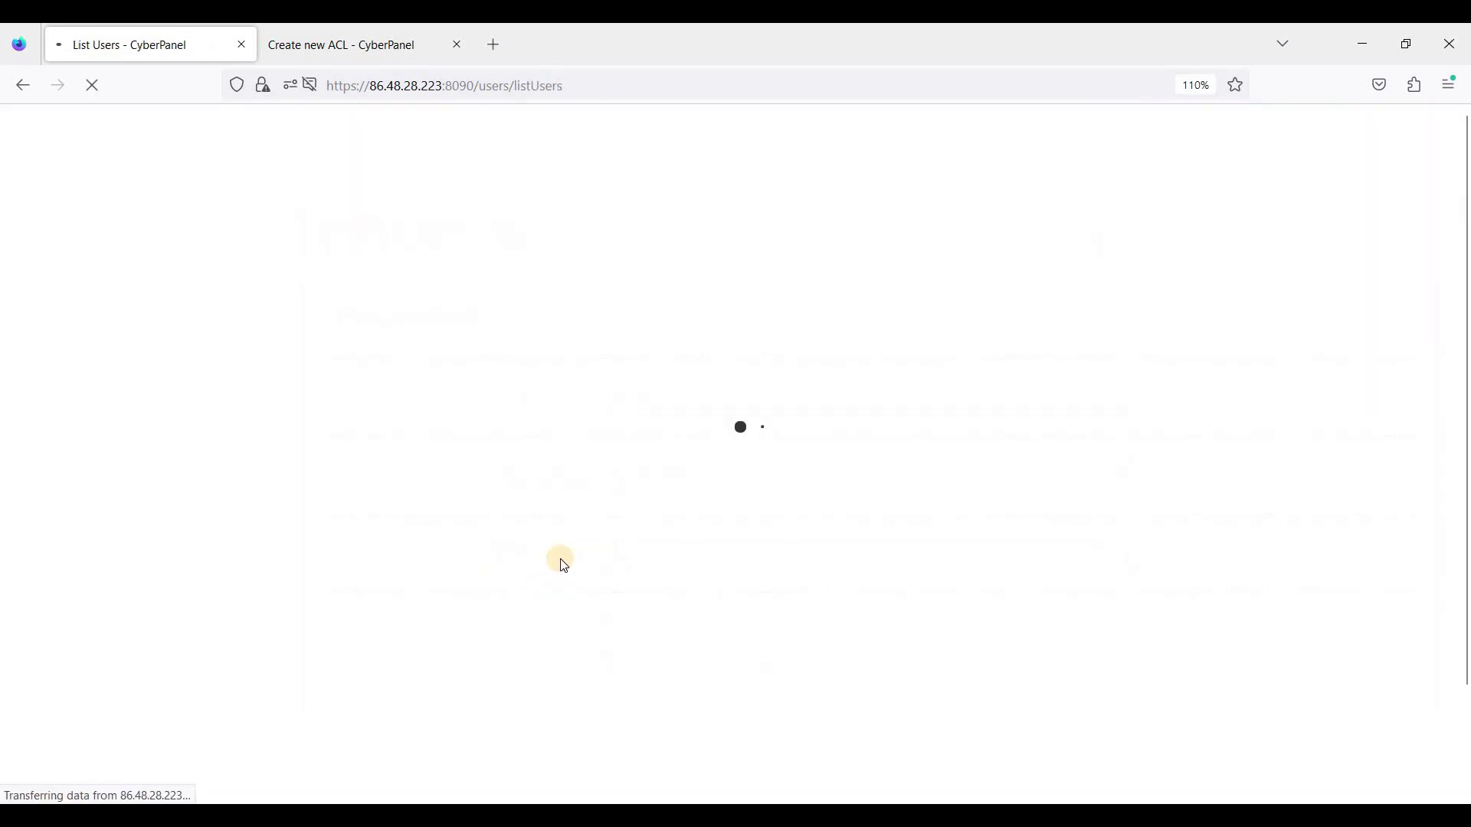
Step: Confirm the user's Websites Limit reads 2 in List Users and dismiss the success notification
double_click(504, 421)
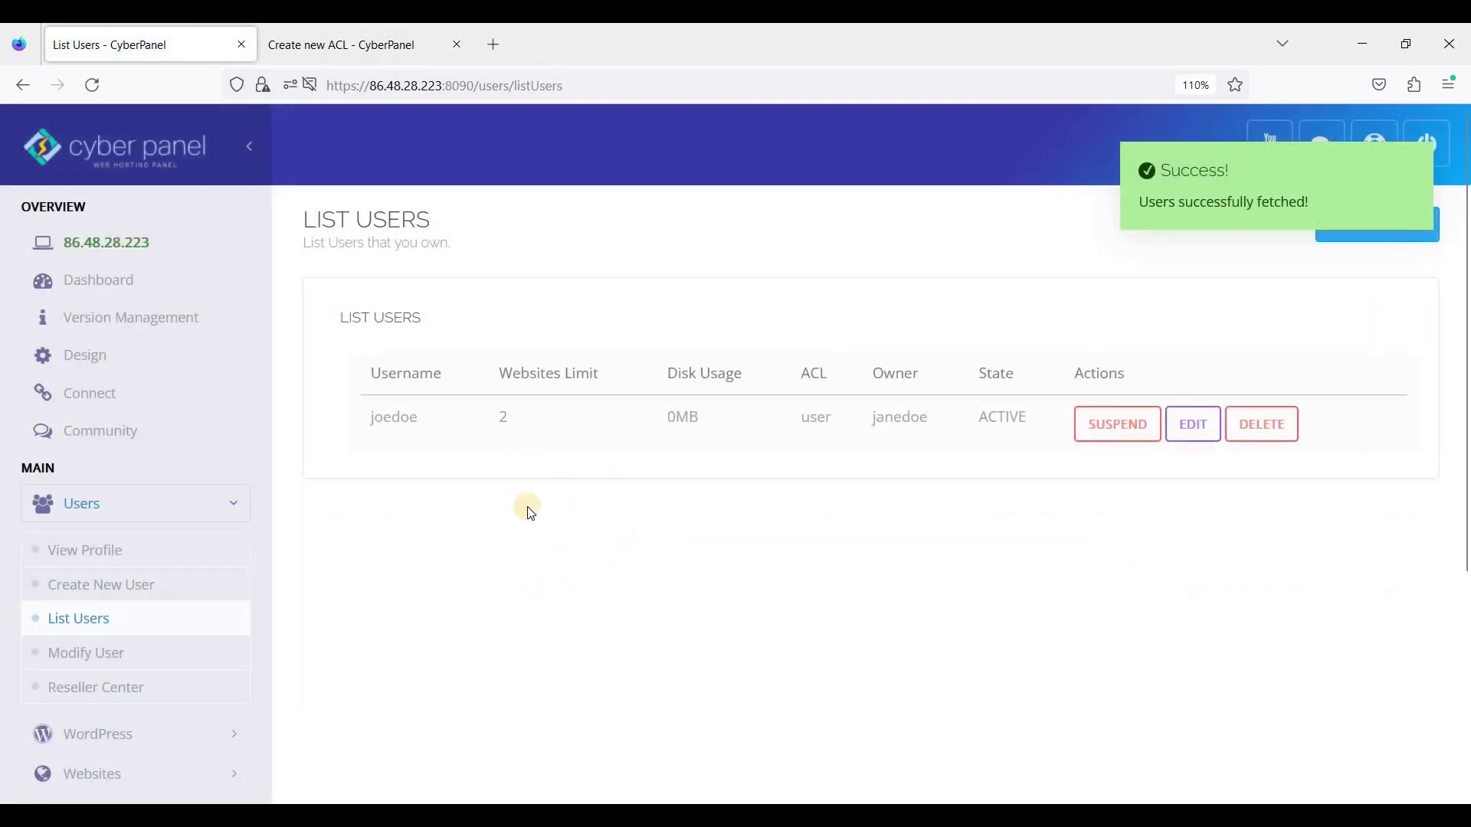
scroll(568, 494, "down", 3)
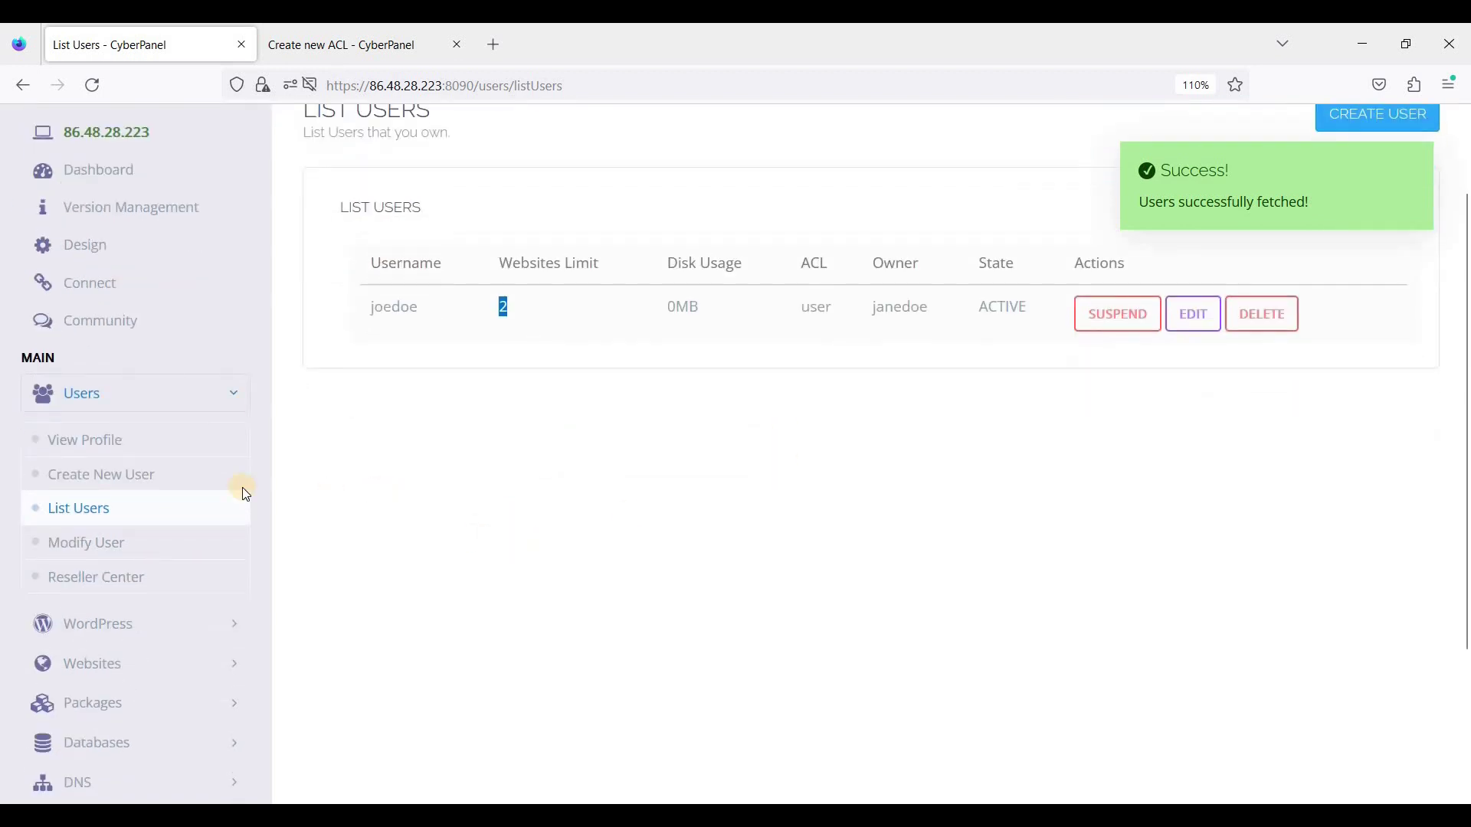
left_click(1409, 169)
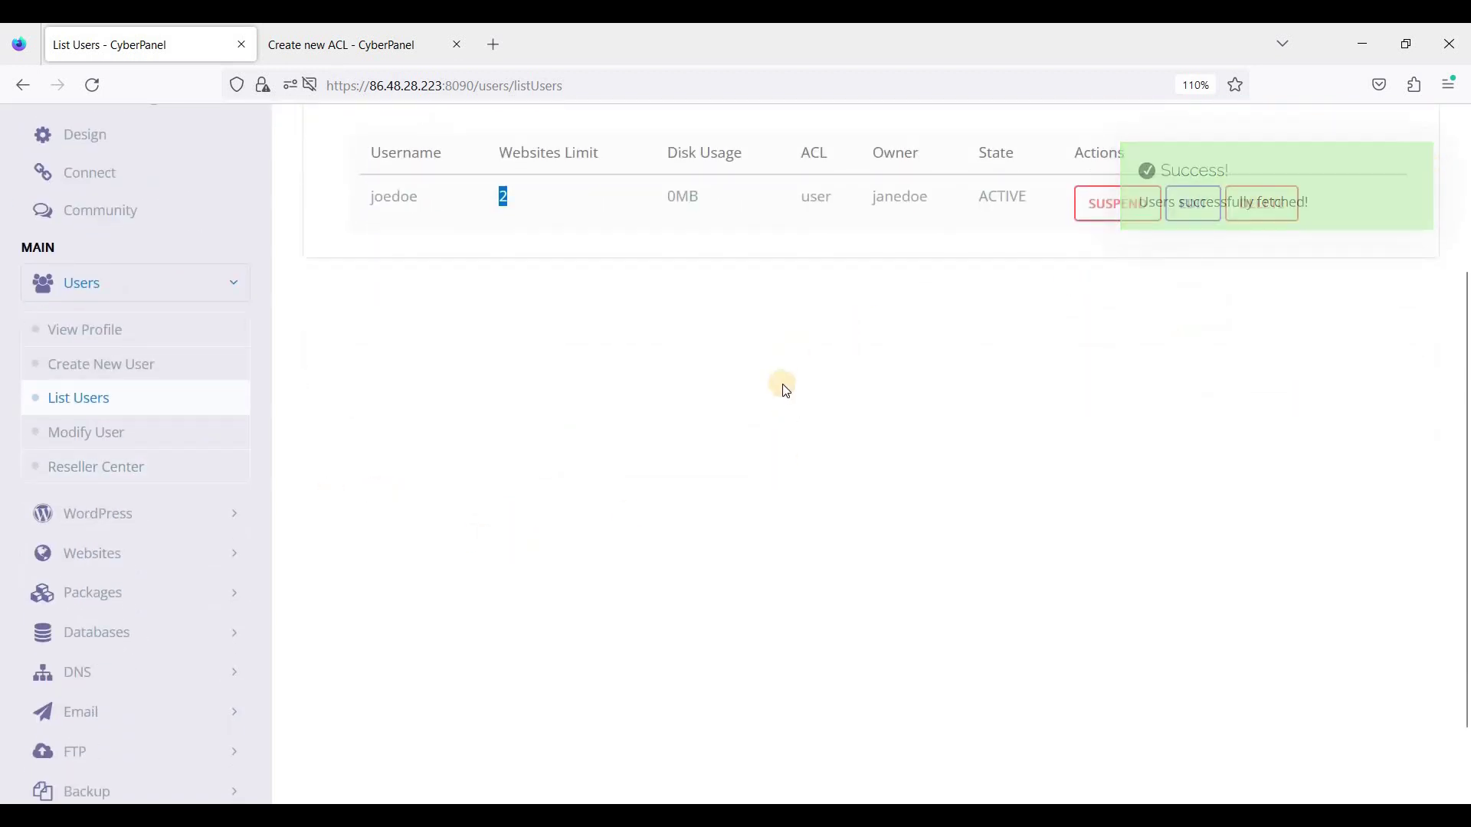
scroll(778, 387, "up", 2)
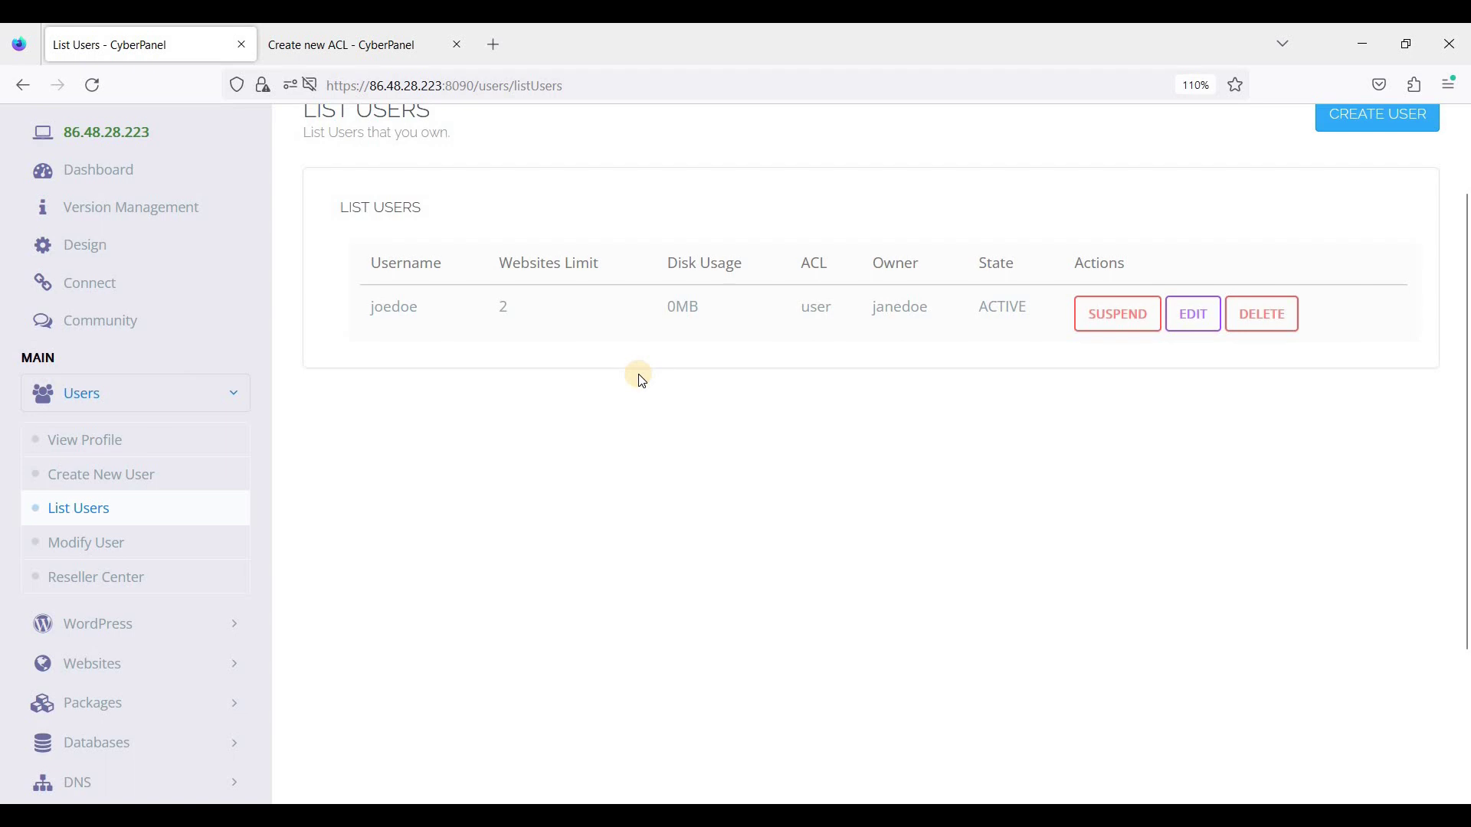
scroll(574, 424, "up", 2)
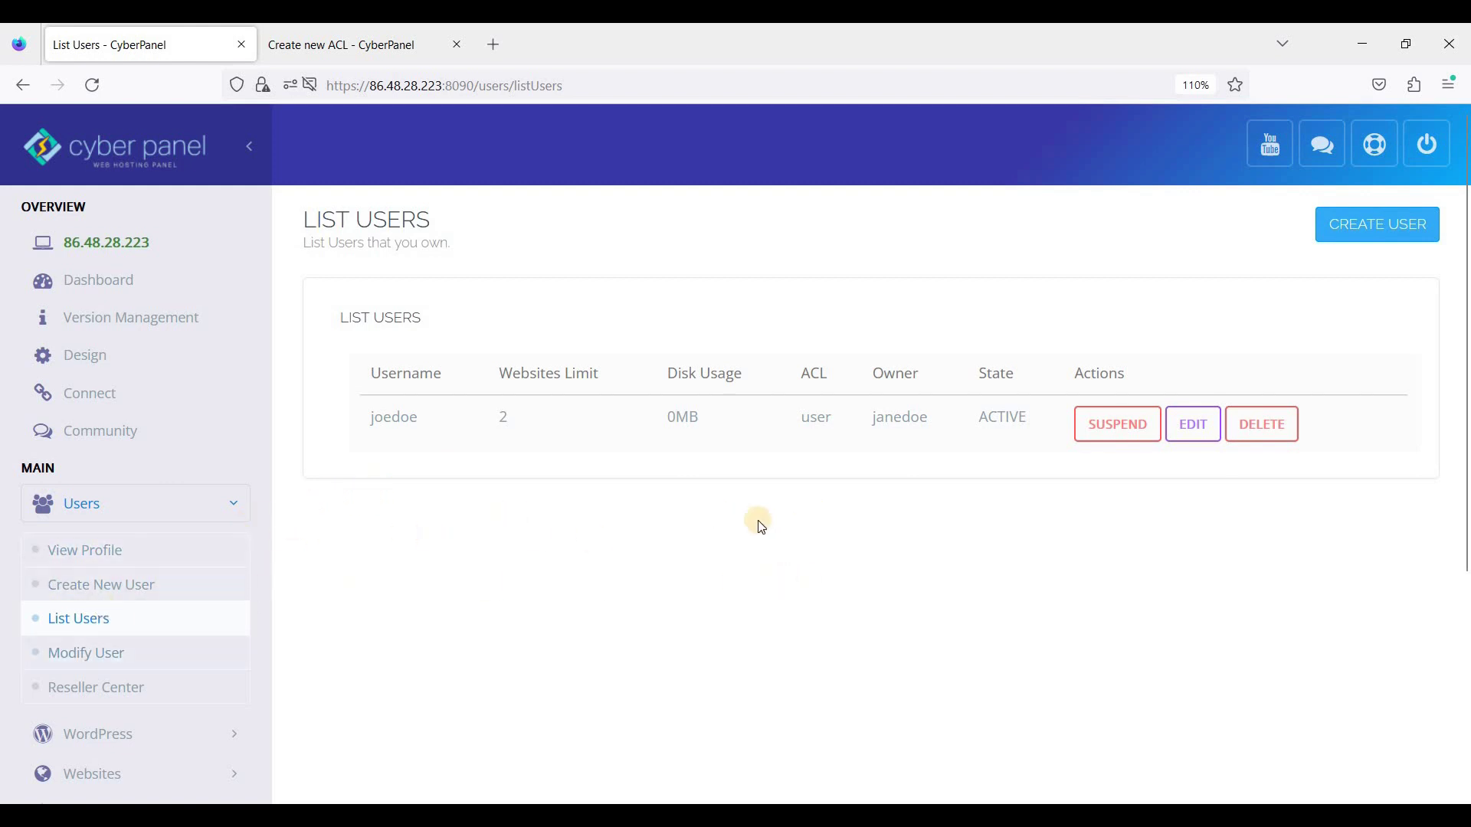
scroll(765, 526, "down", 2)
scroll(727, 523, "up", 2)
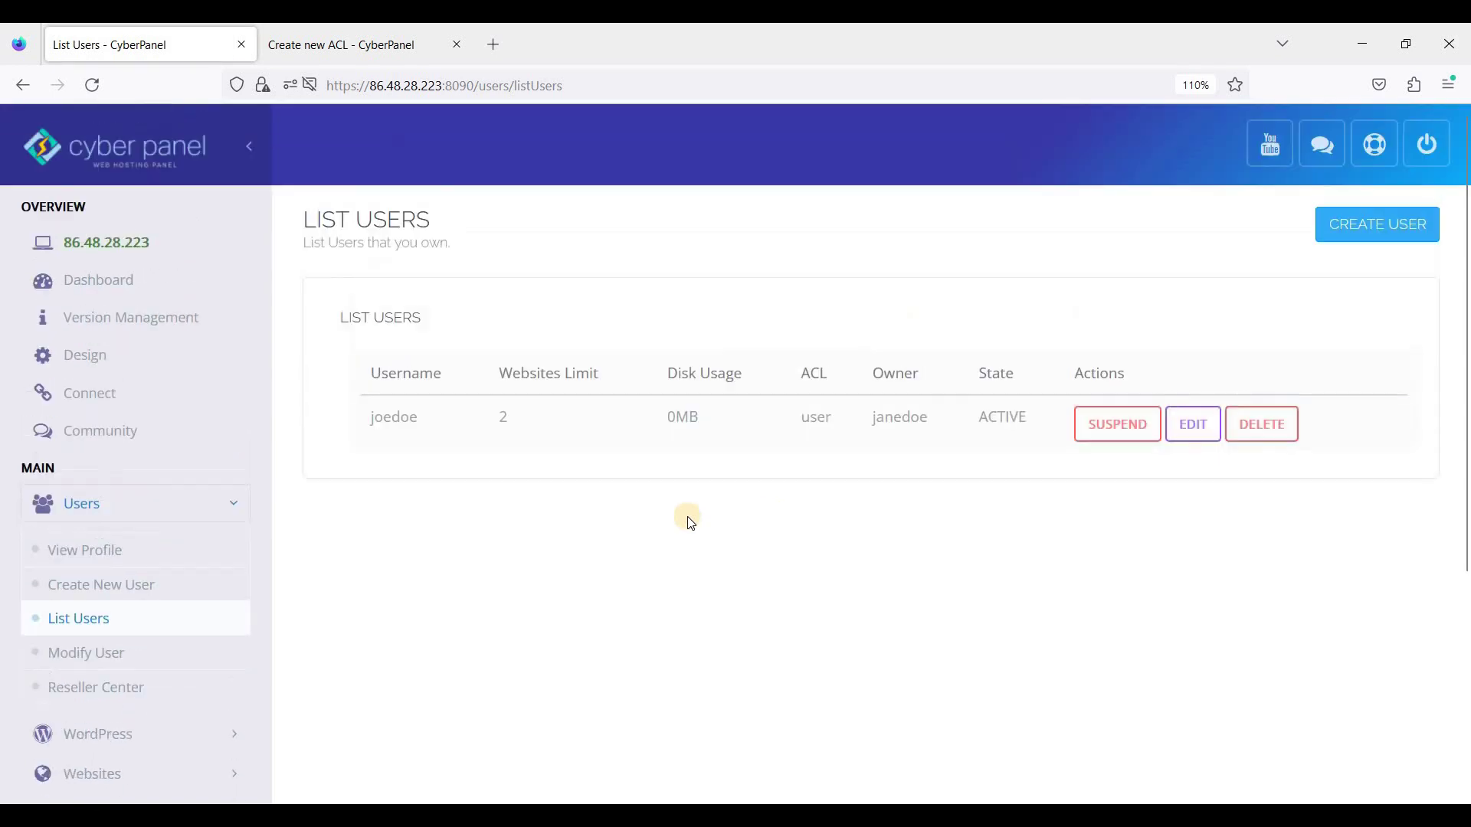